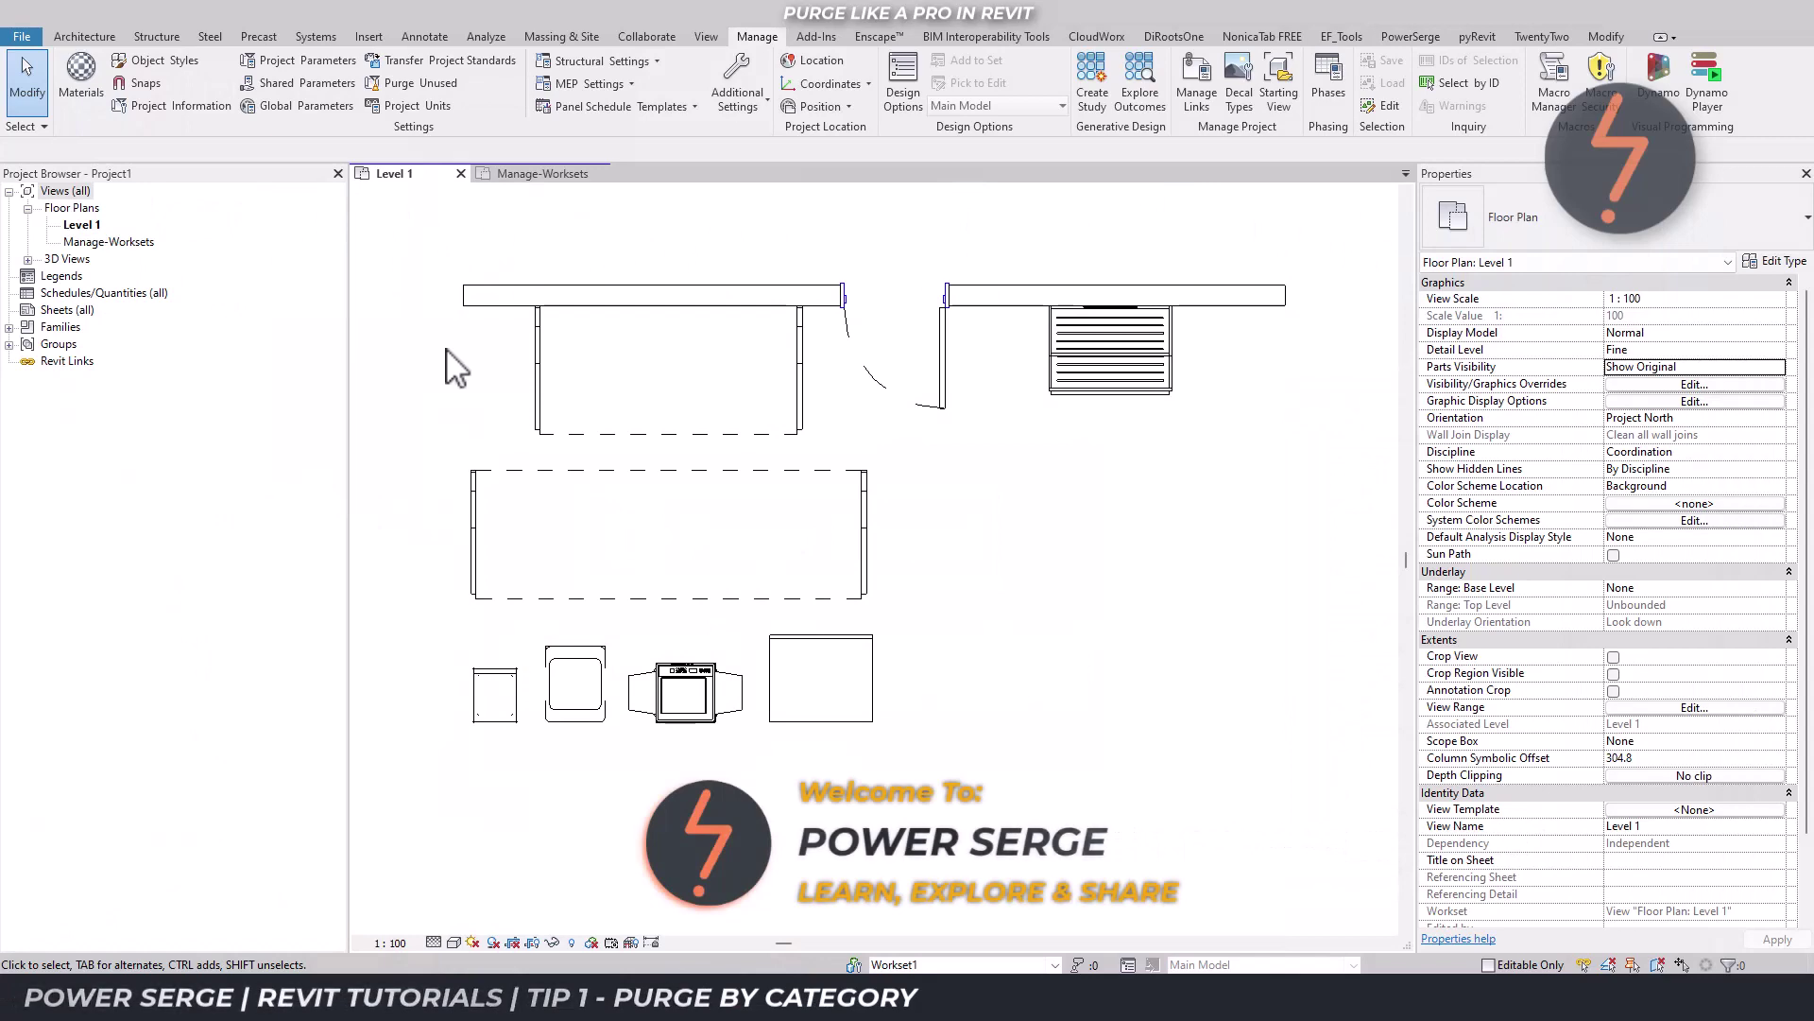
- Review the available types for the two RC_Deli_VLL726BL cases on the Level 1 plan, then clear the selection
left_click(573, 487)
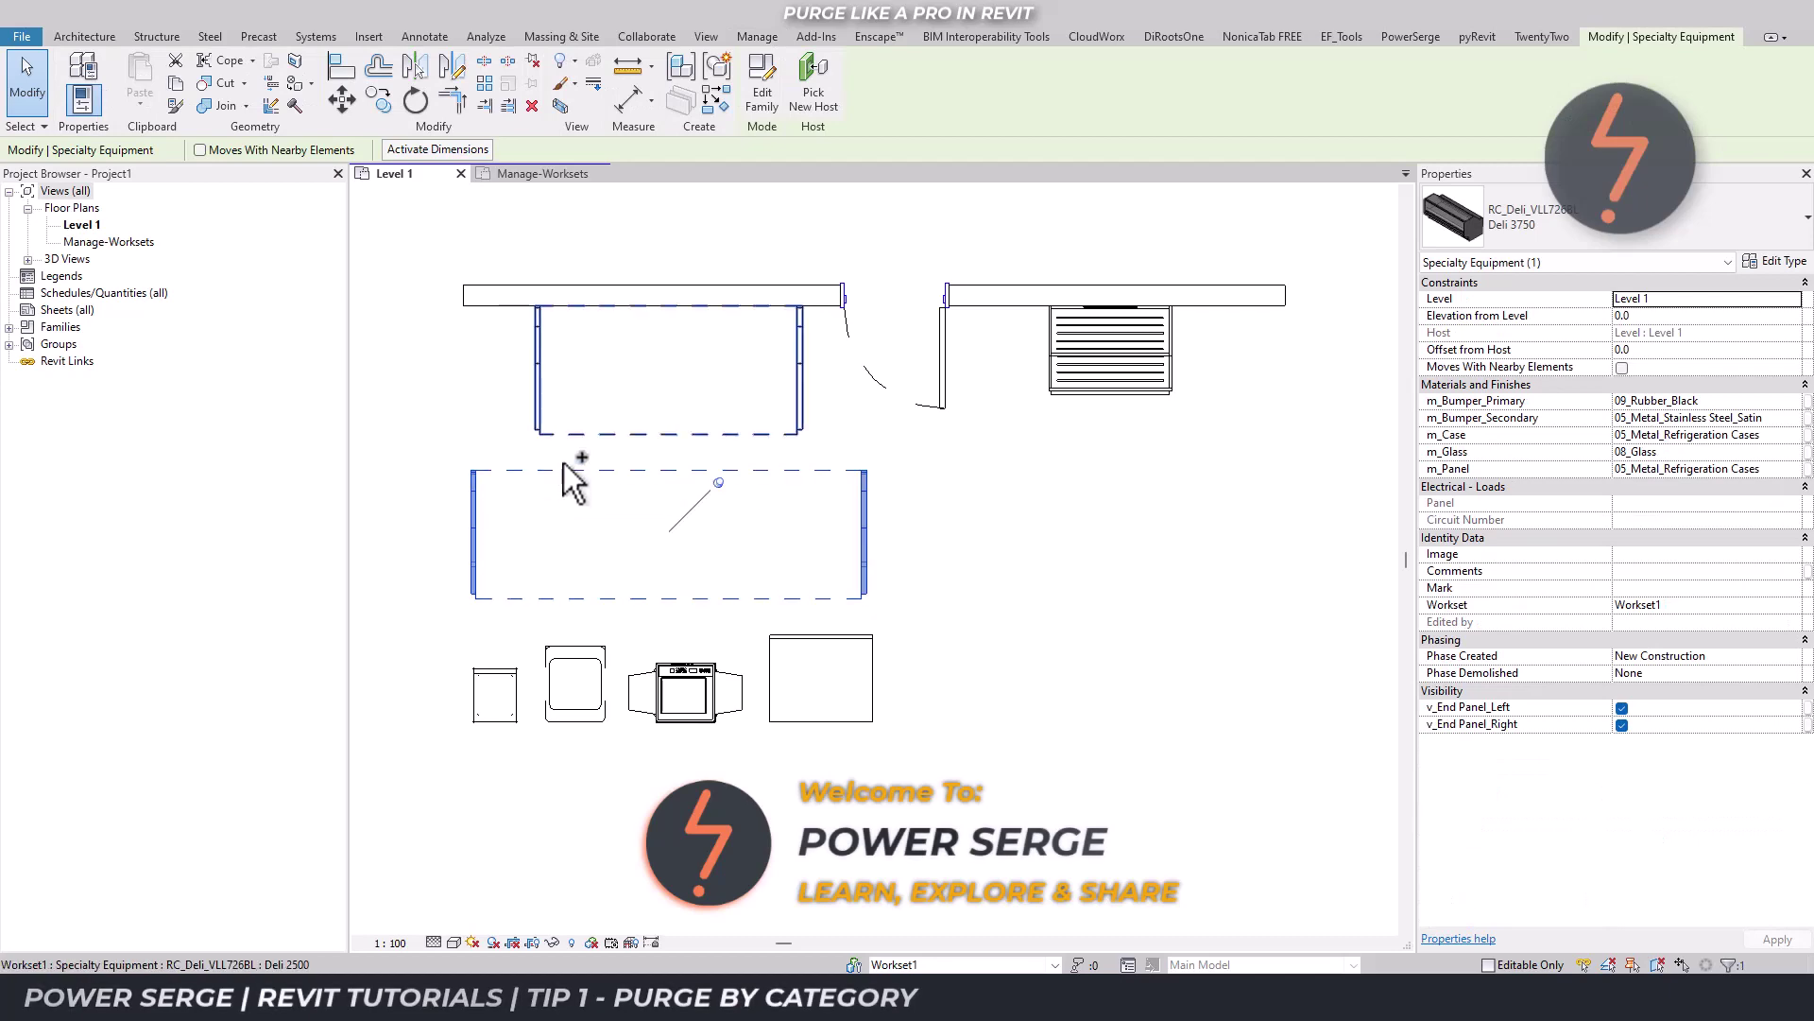
left_click(567, 436, "ctrl")
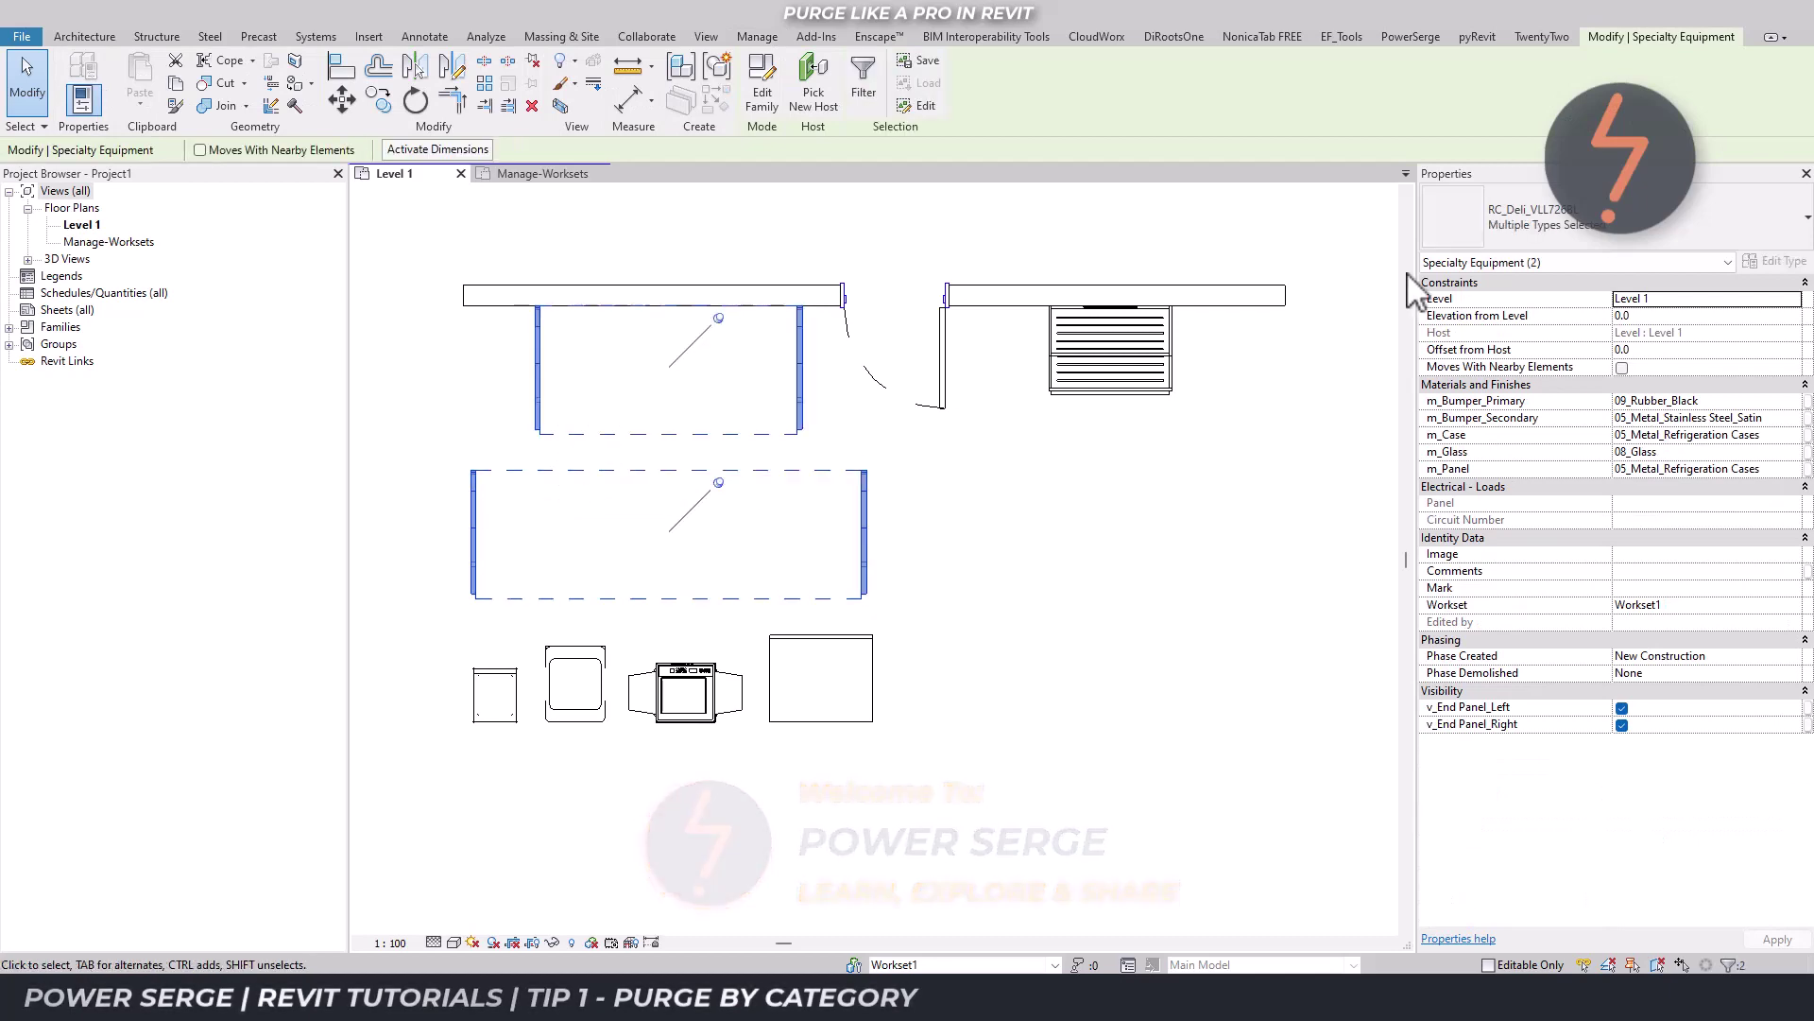
left_click(1591, 238)
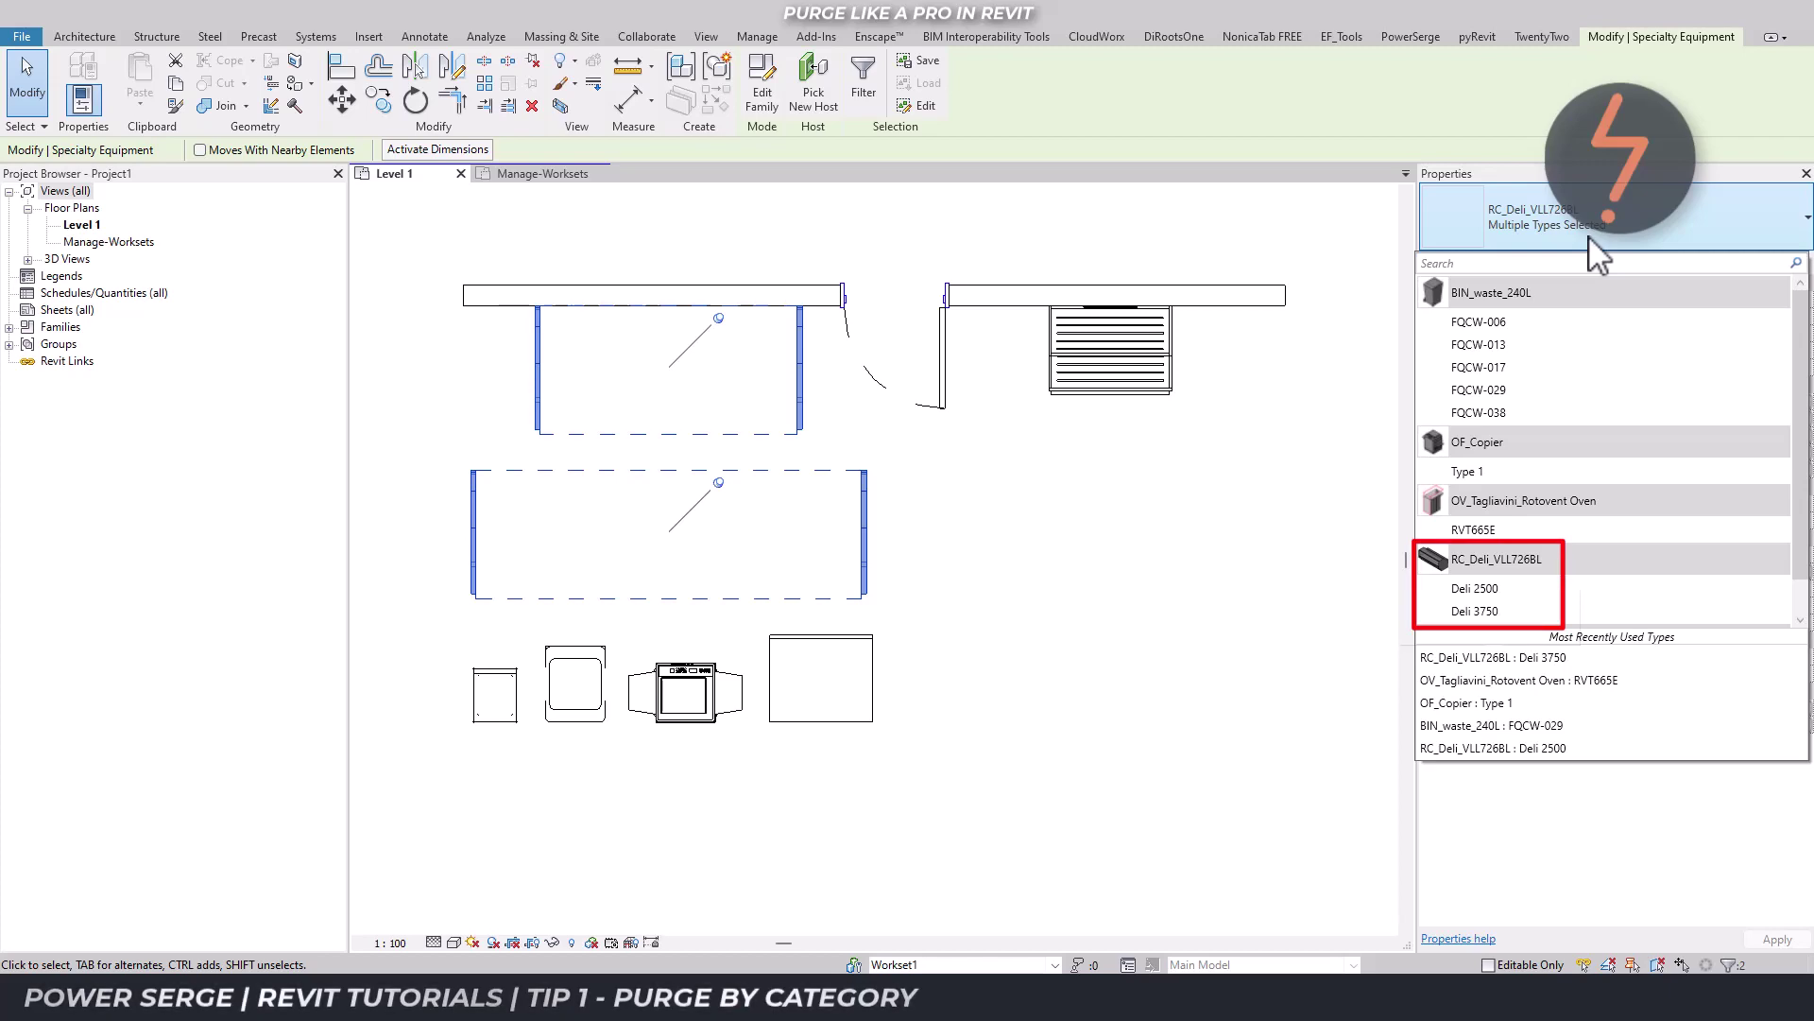
left_click(1589, 235)
left_click(1194, 558)
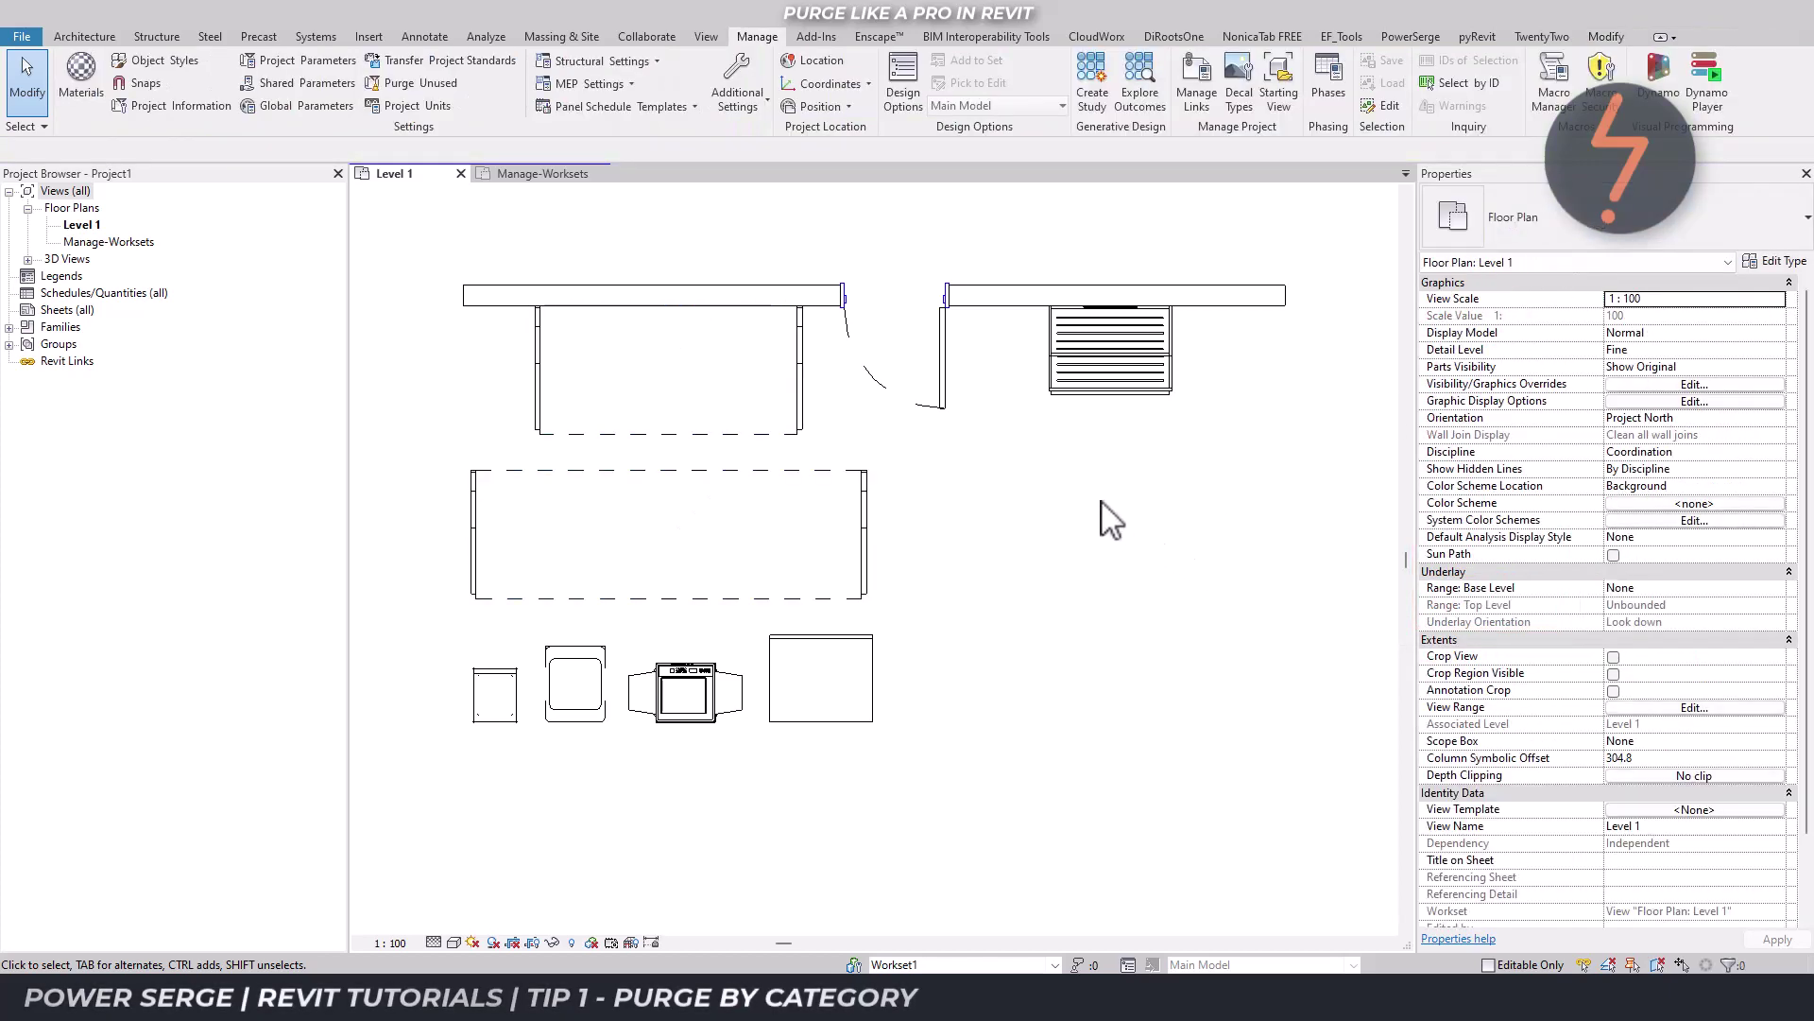
- Review the types available for the single door with observation panel
left_click(950, 431)
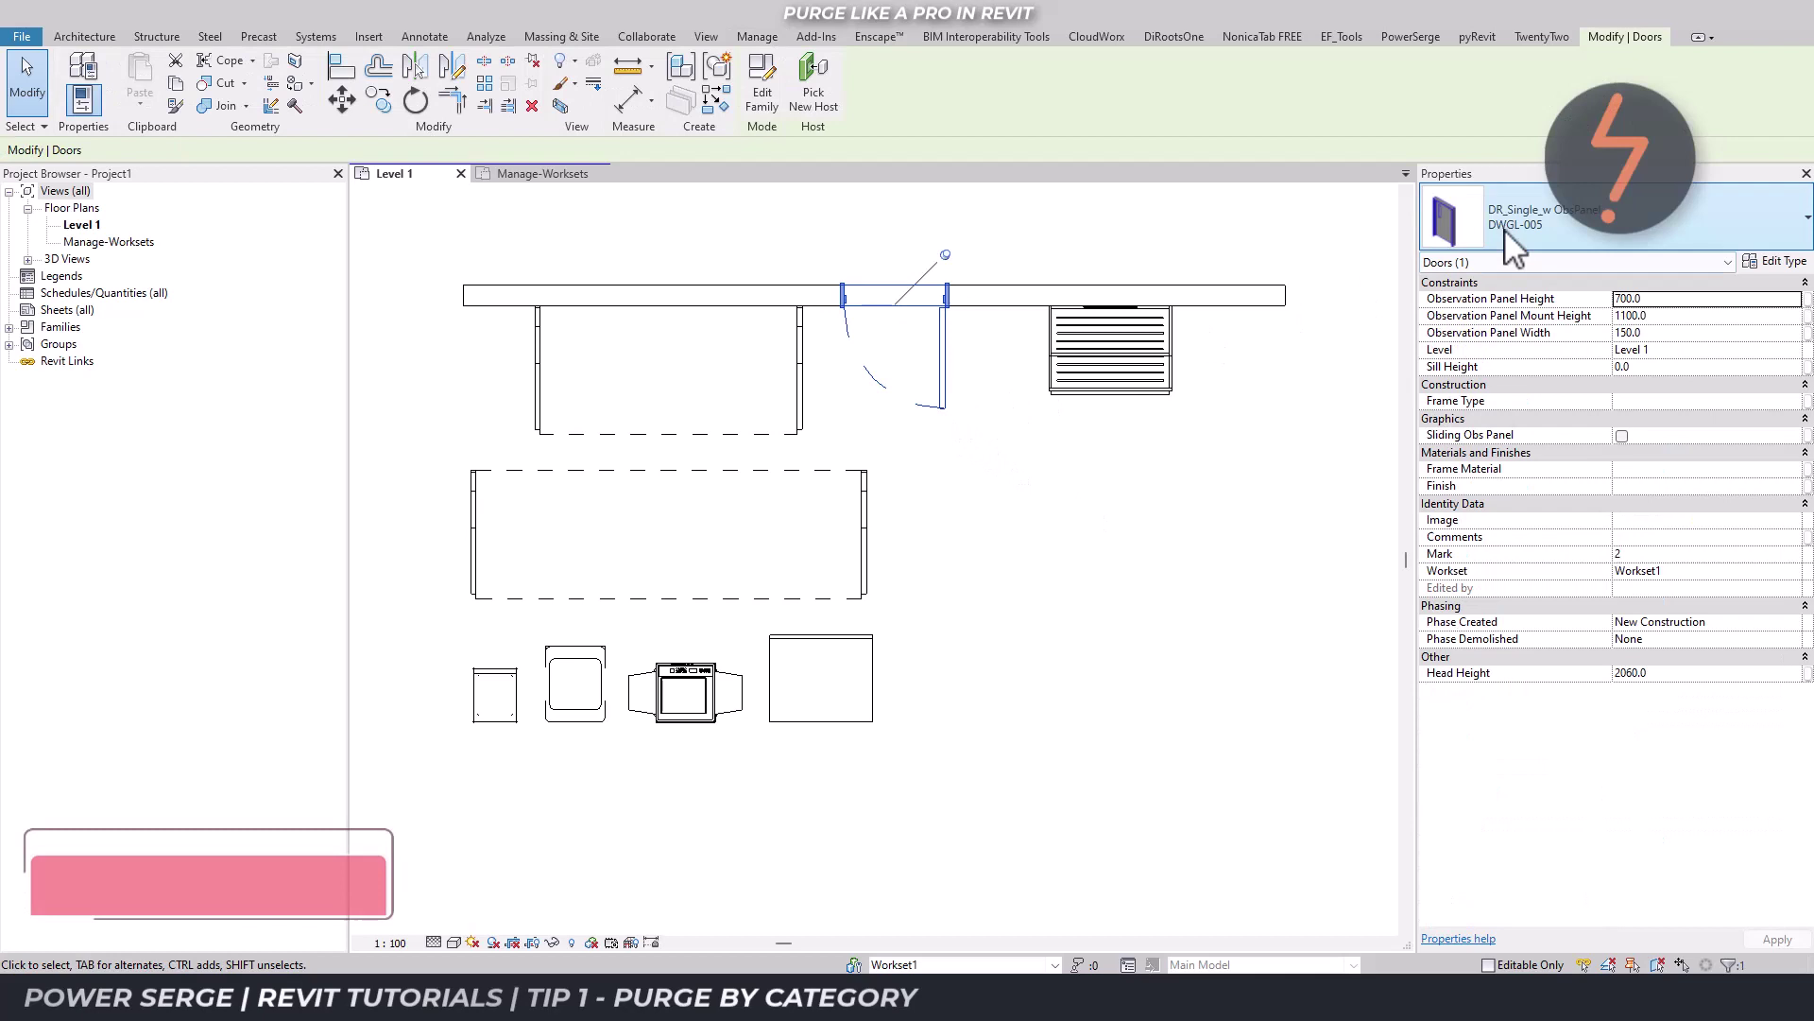
left_click(1505, 230)
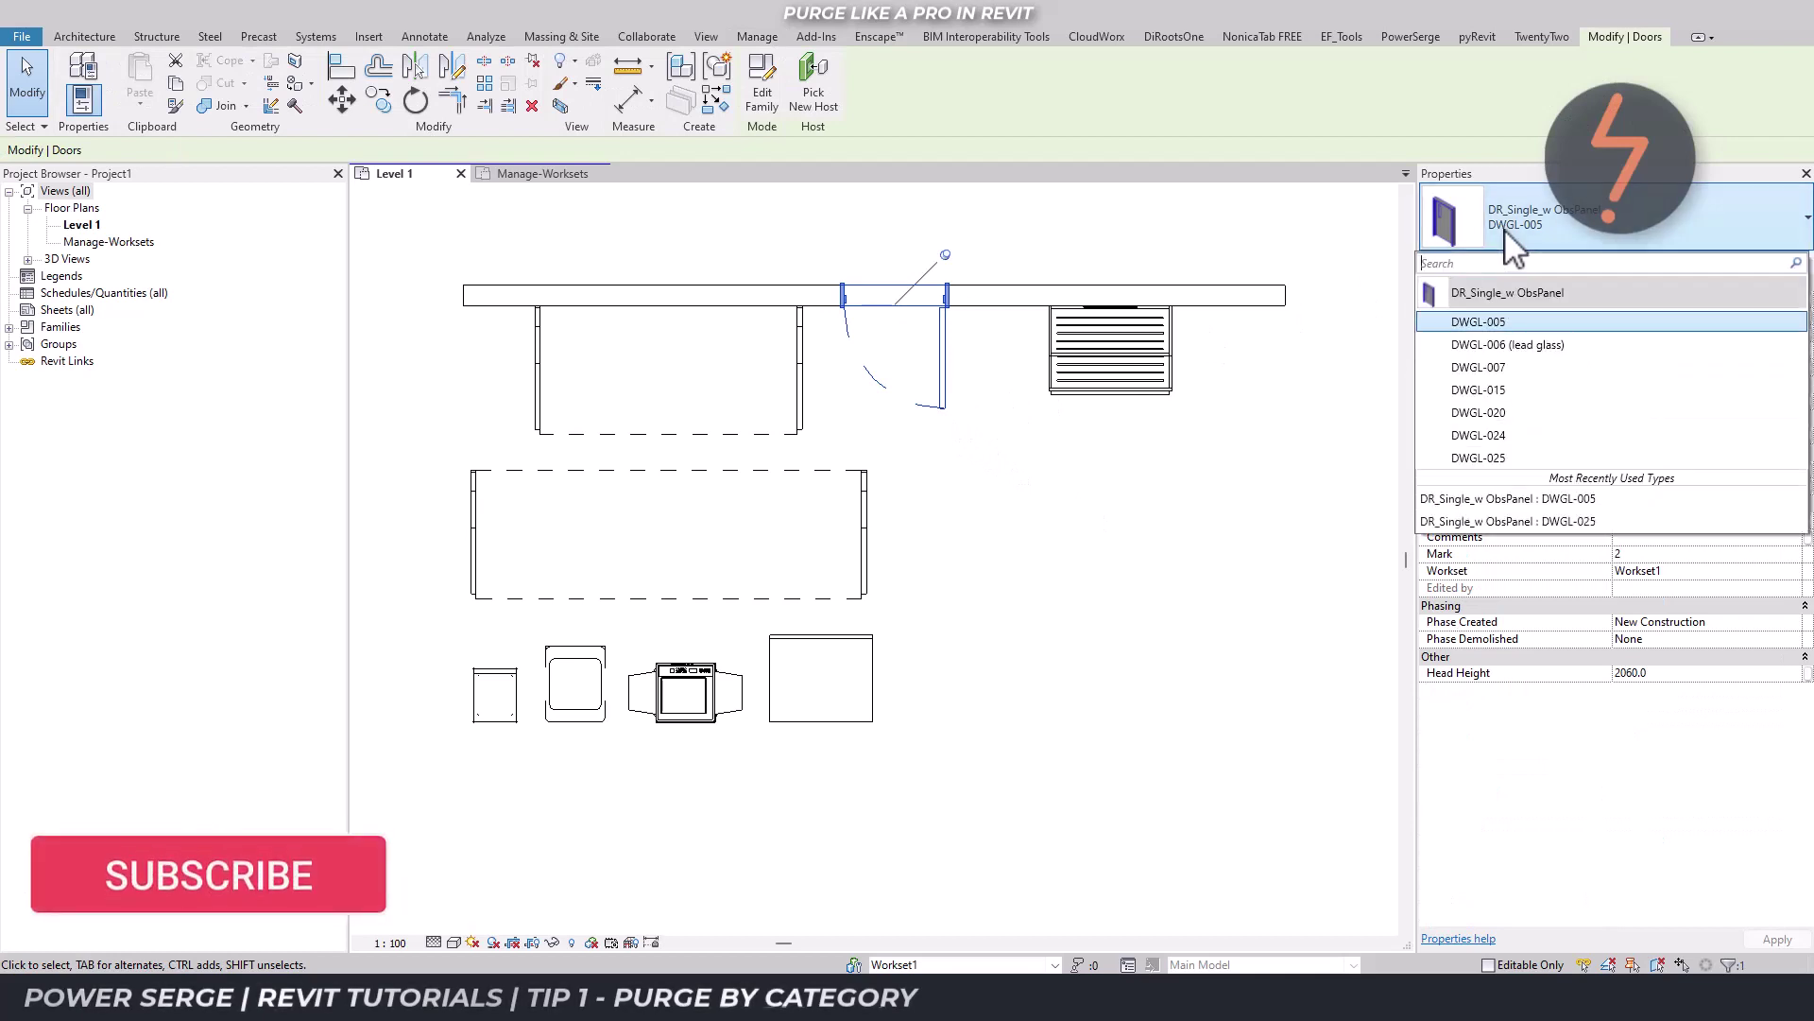
left_click(1505, 230)
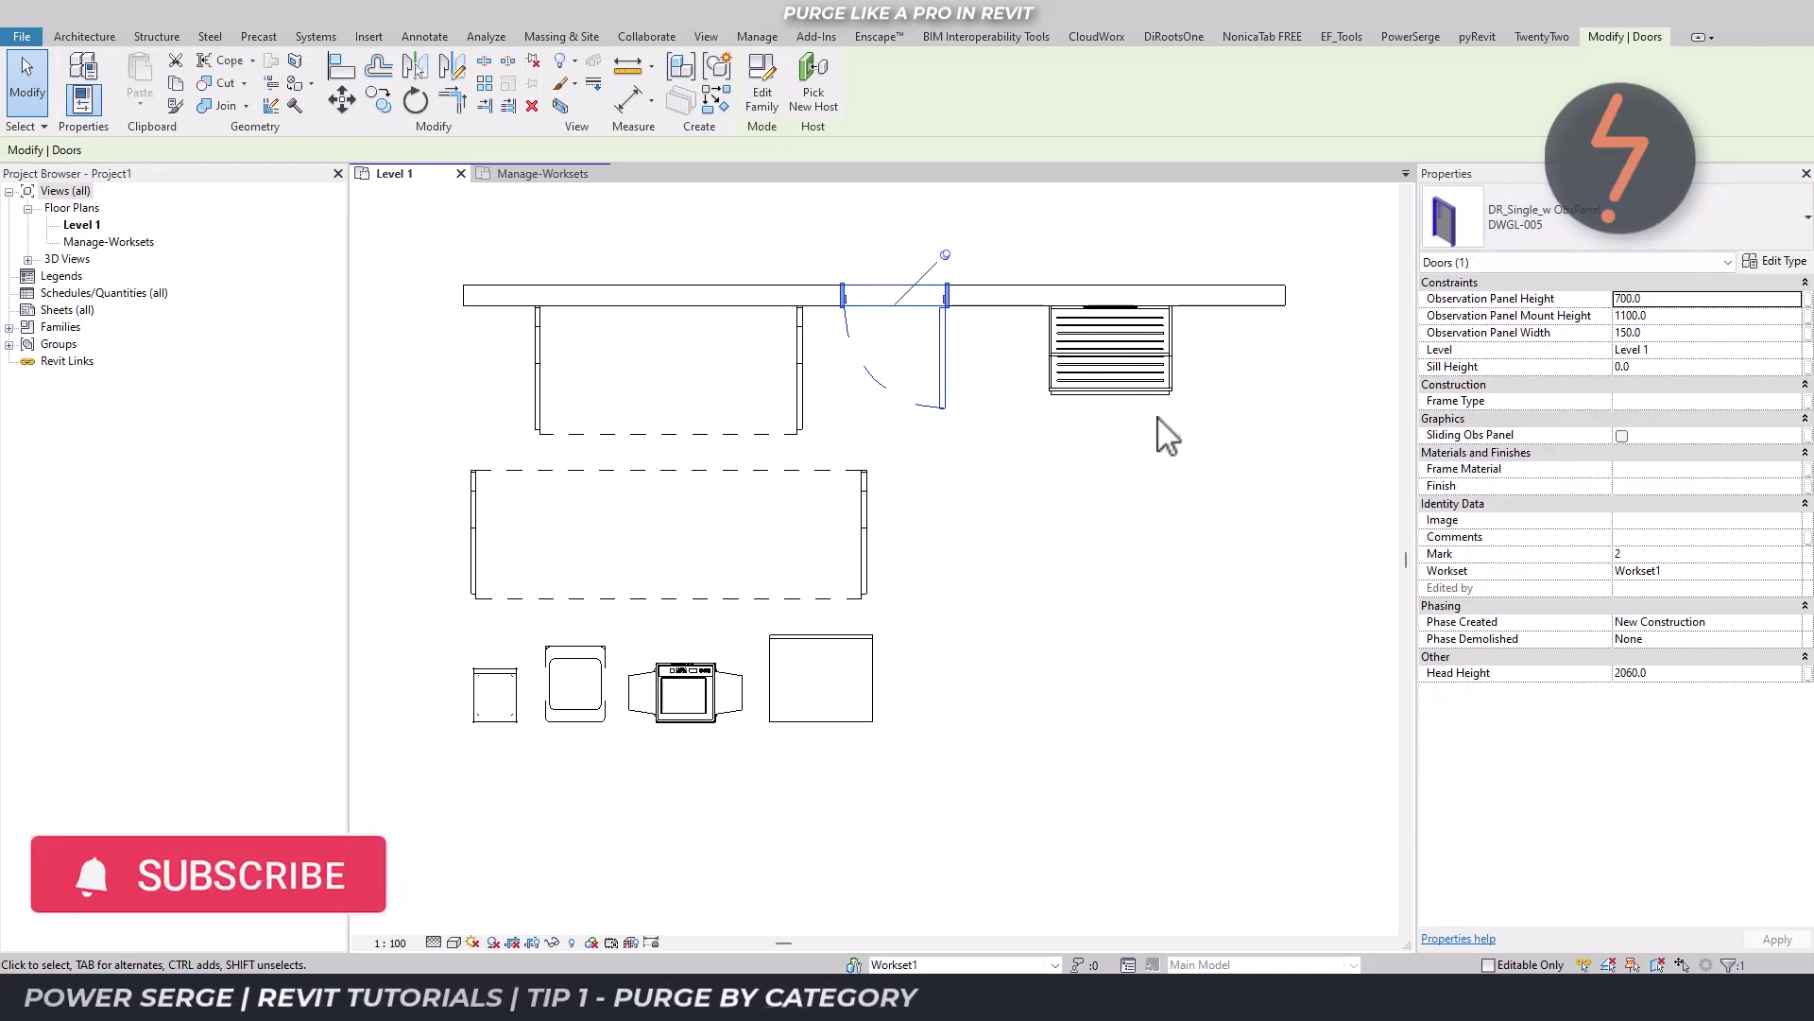
- Review the types available for the slatted furniture unit against the wall, then deselect it
left_click(1164, 395)
left_click(1538, 236)
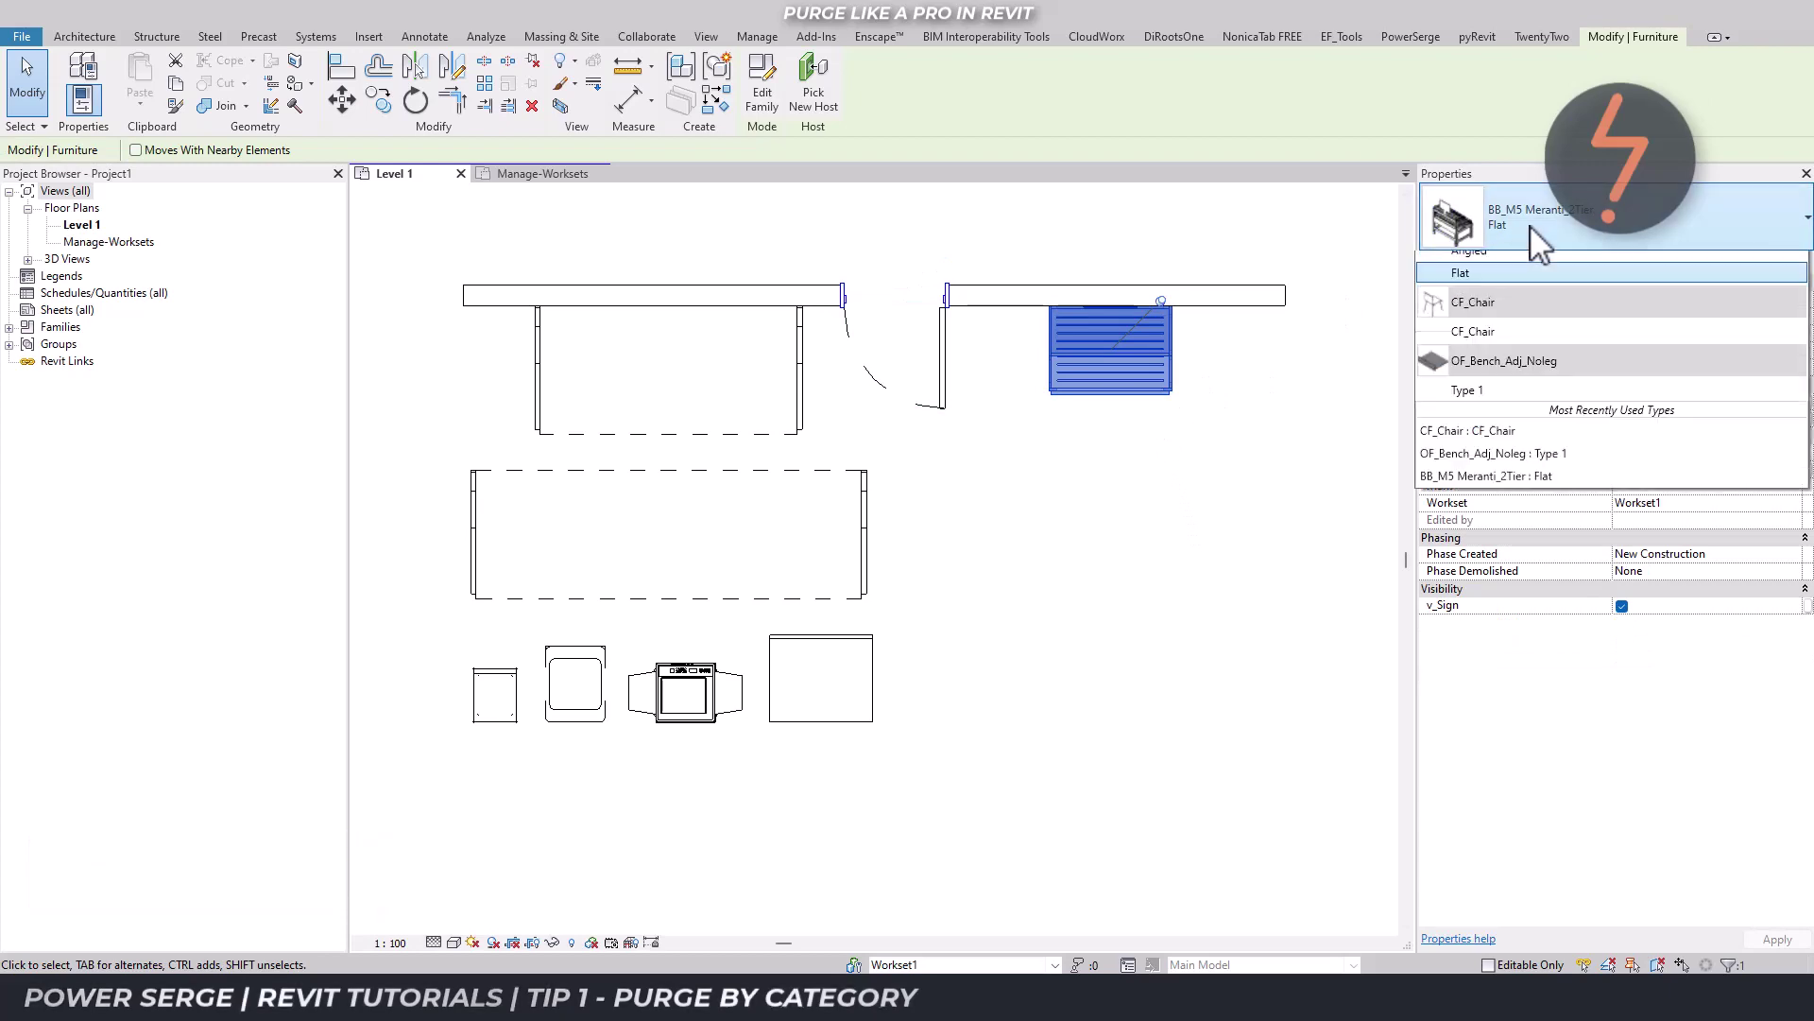
left_click(1529, 227)
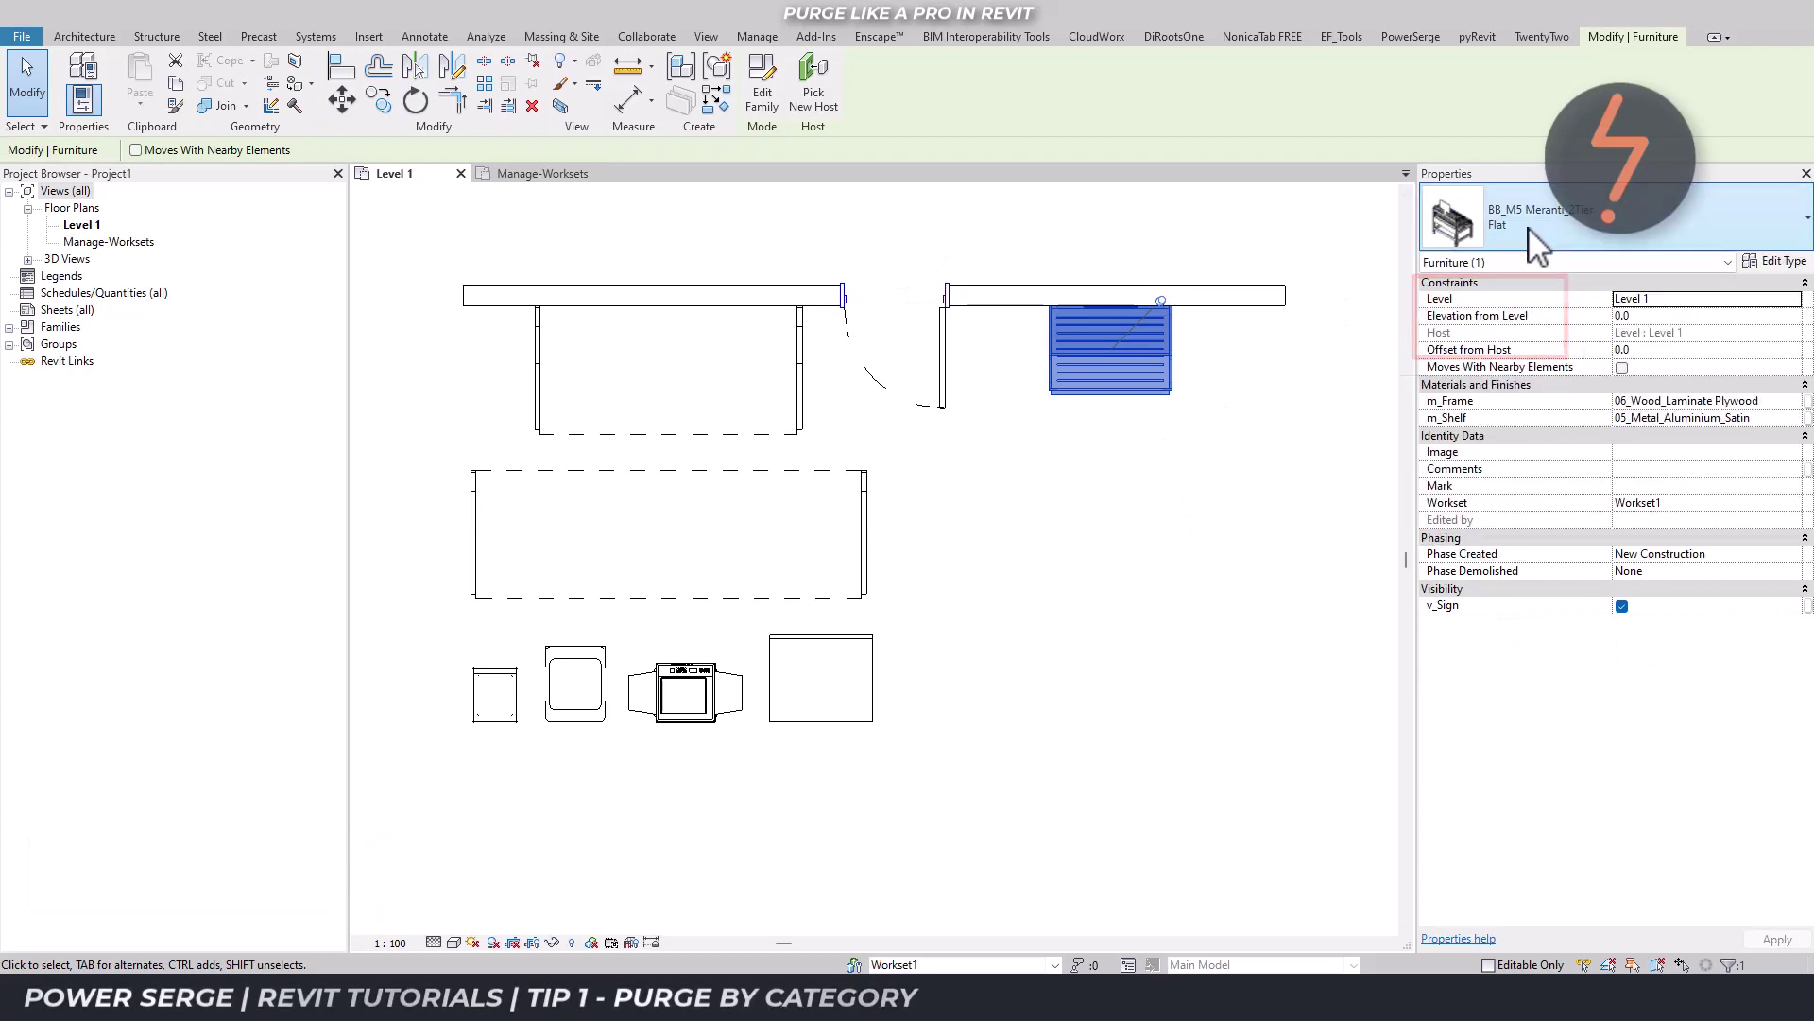
left_click(1274, 548)
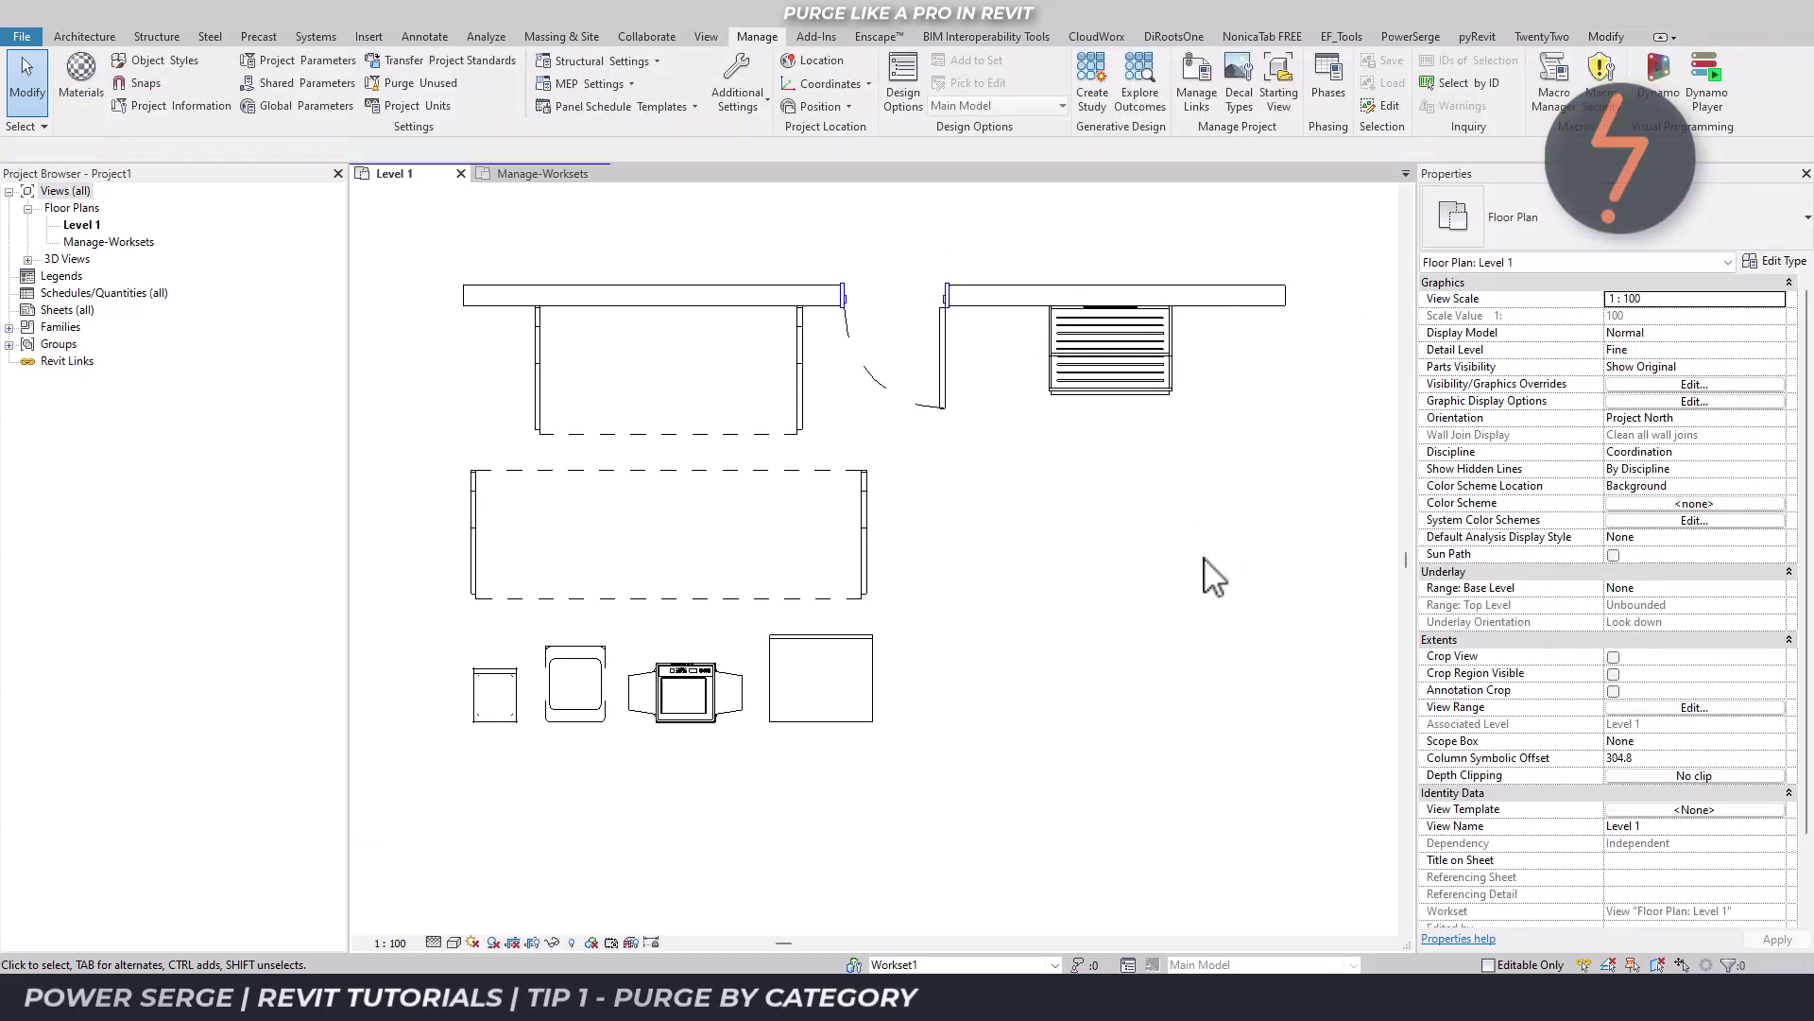
- Try to delete the RC_Deli_VLL726BL family from the project's Specialty Equipment families
left_click(870, 746)
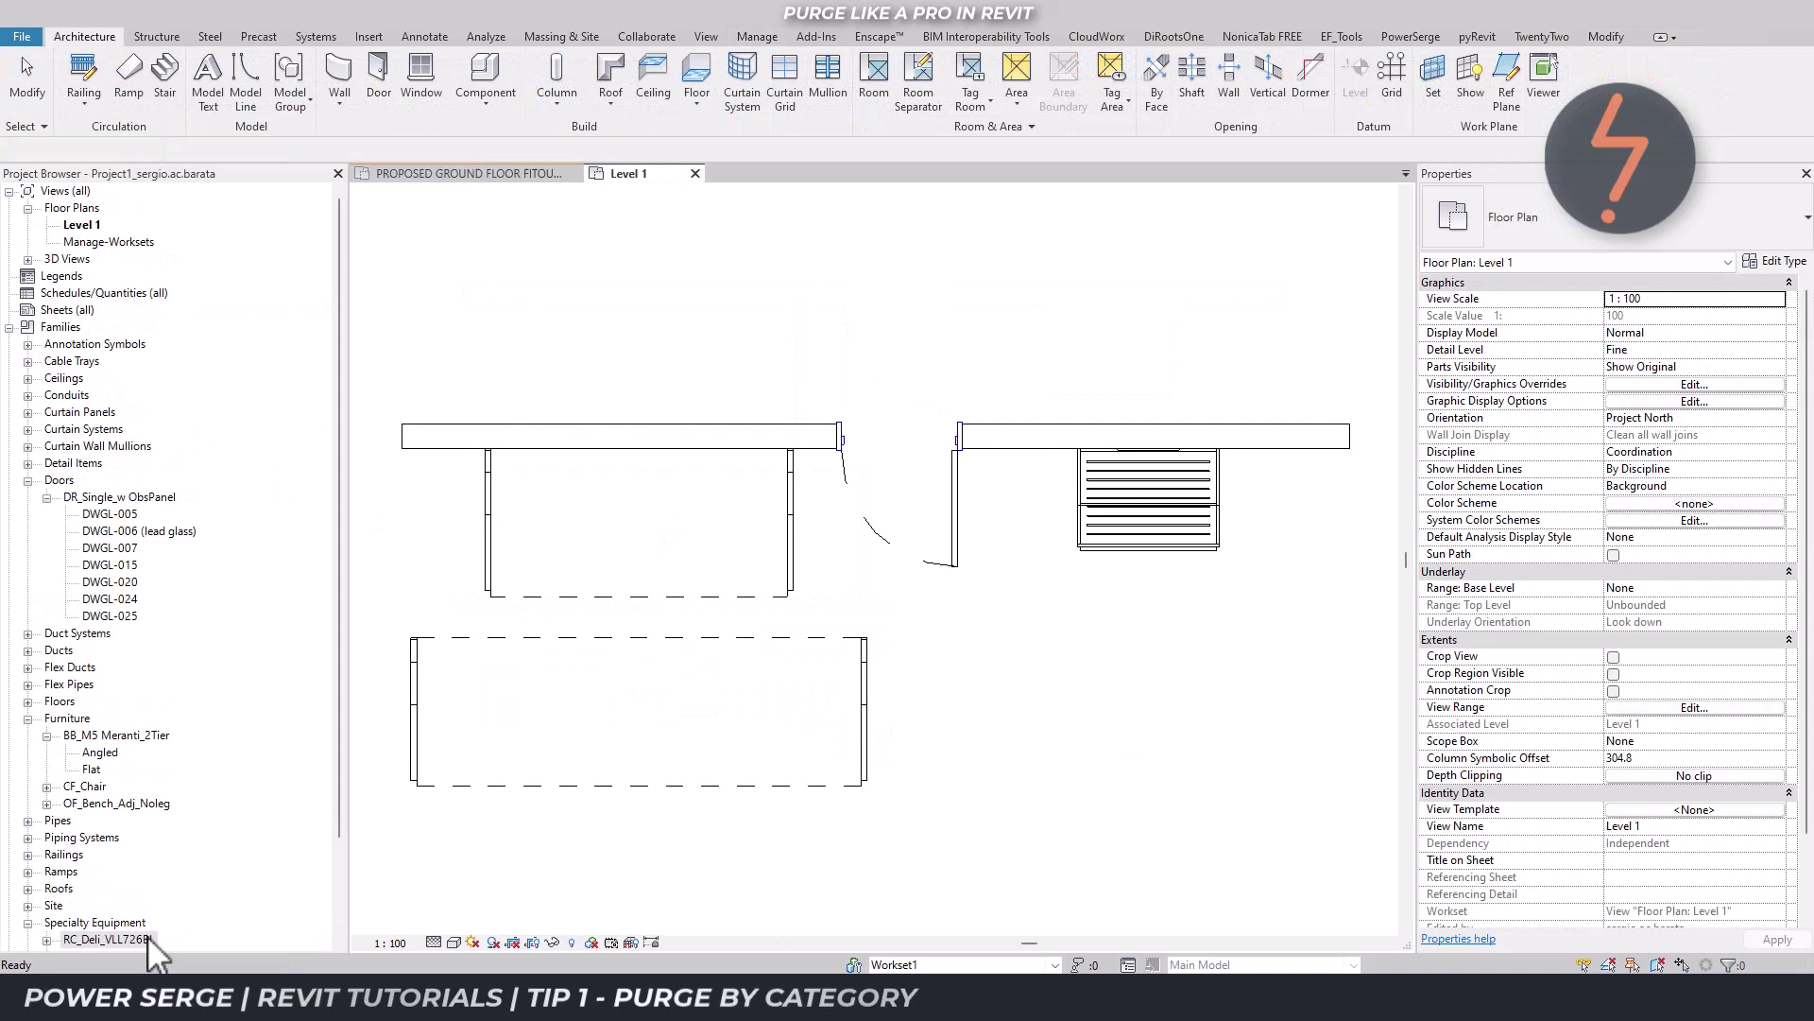
right_click(104, 938)
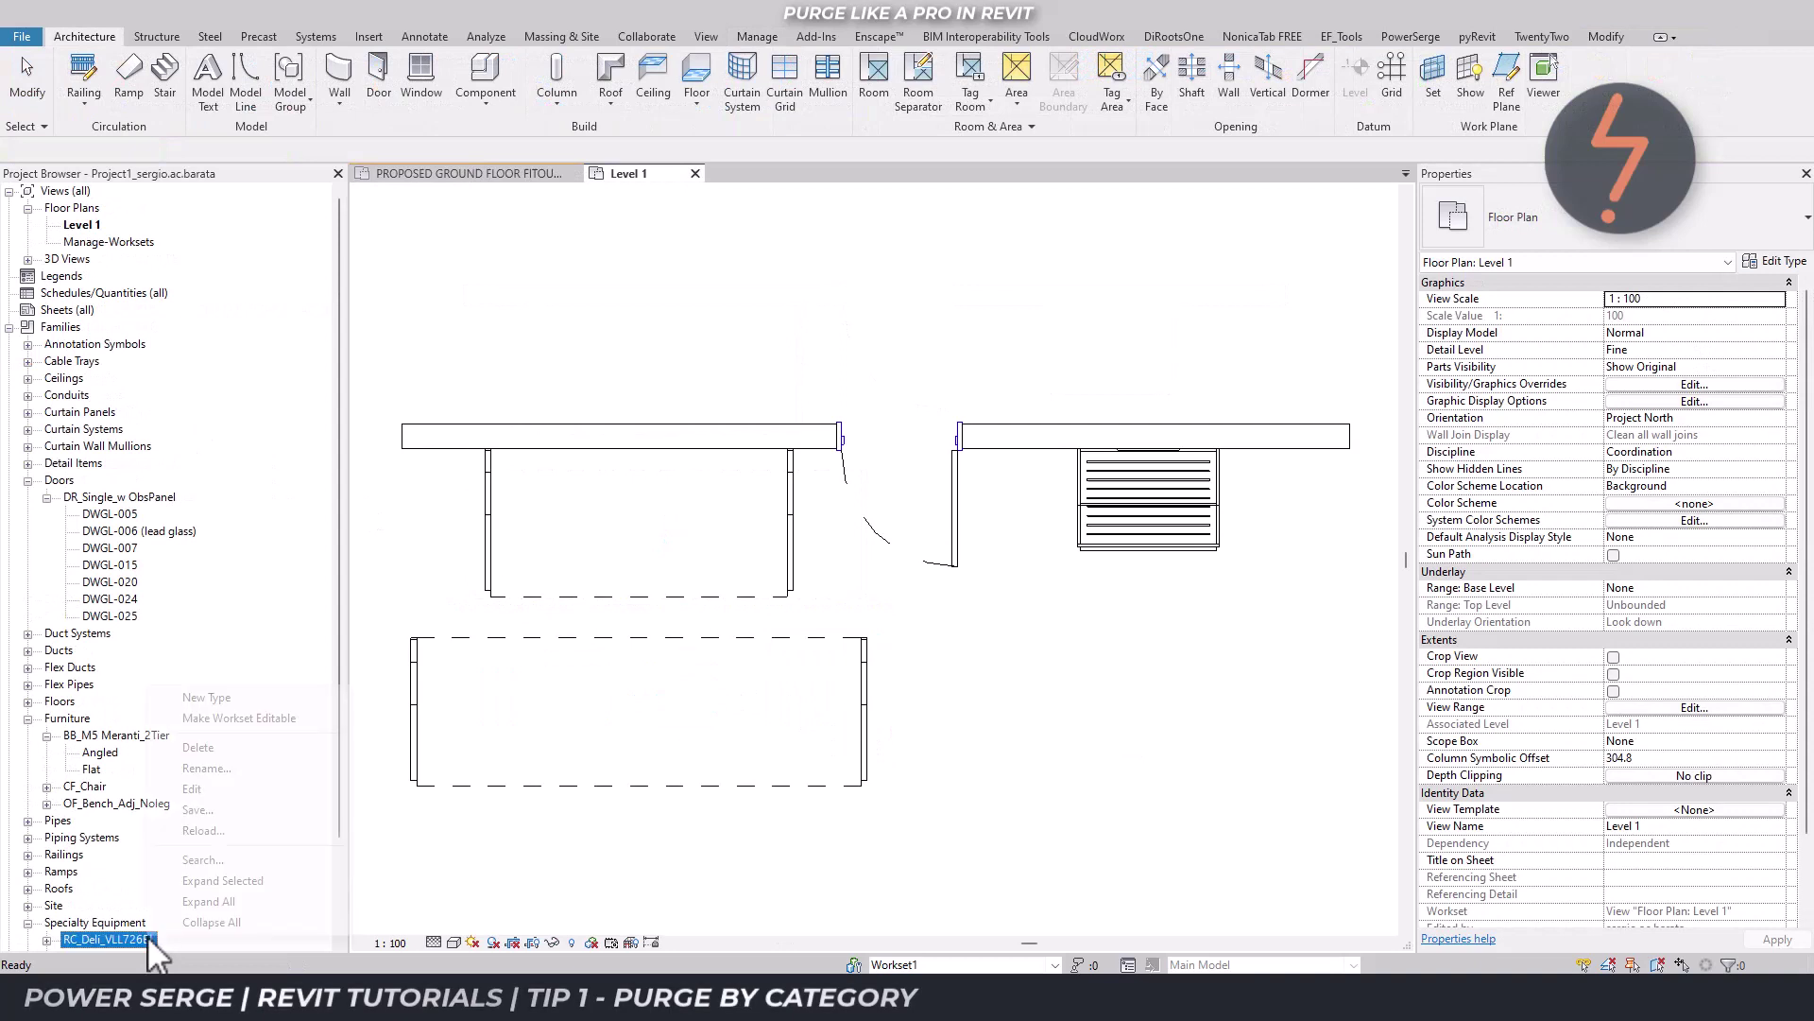
left_click(200, 751)
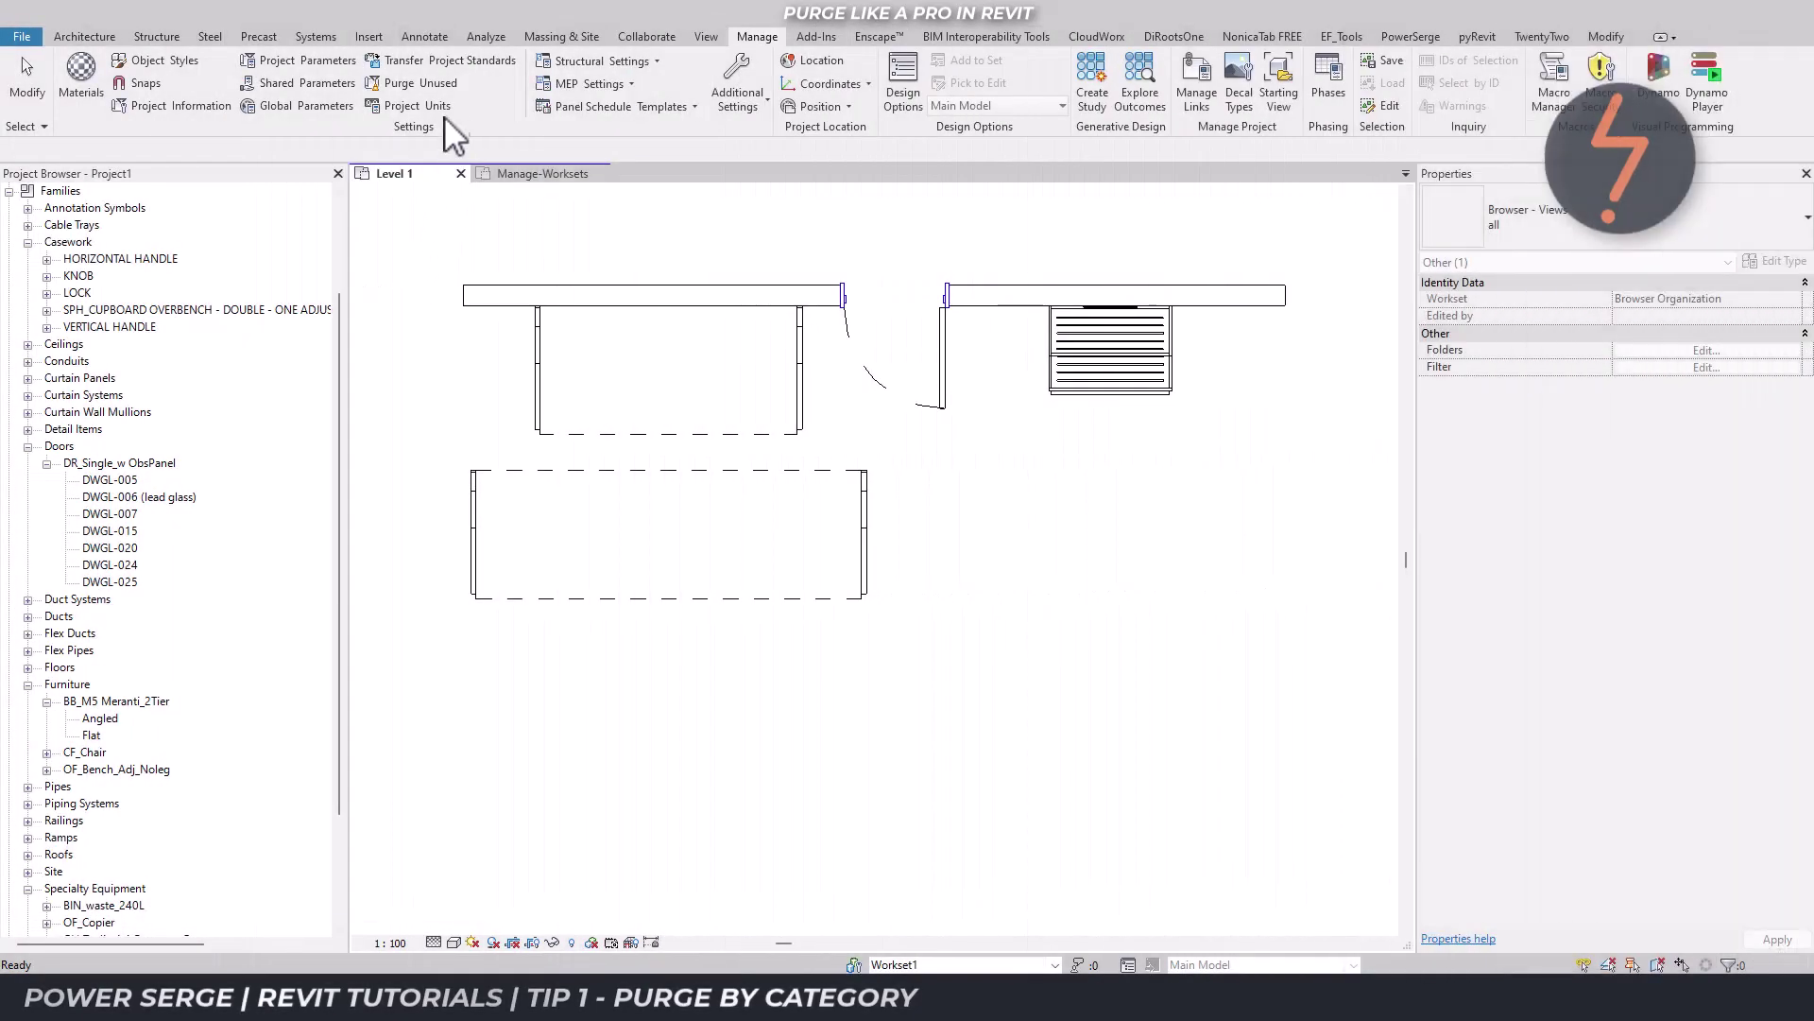
- Start Purge Unused and fully expand the Families branch down to every family type
left_click(446, 85)
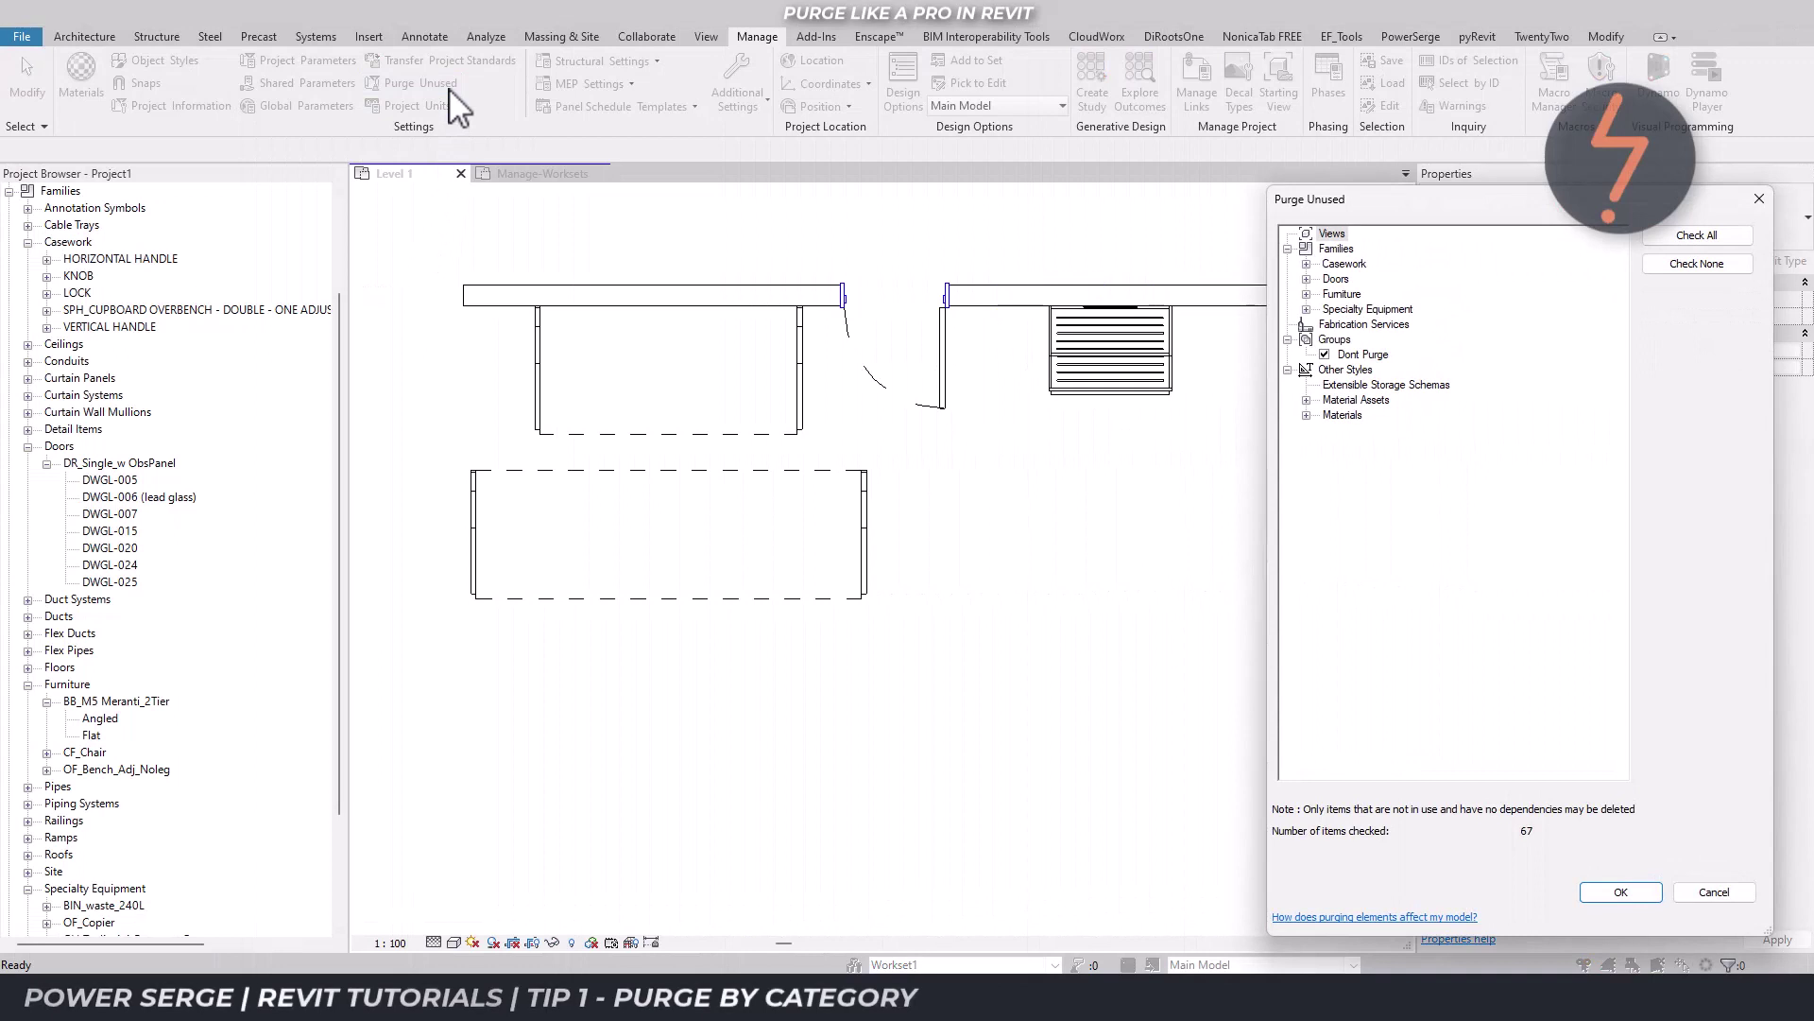
left_click(1335, 249)
key("KP_Multiply")
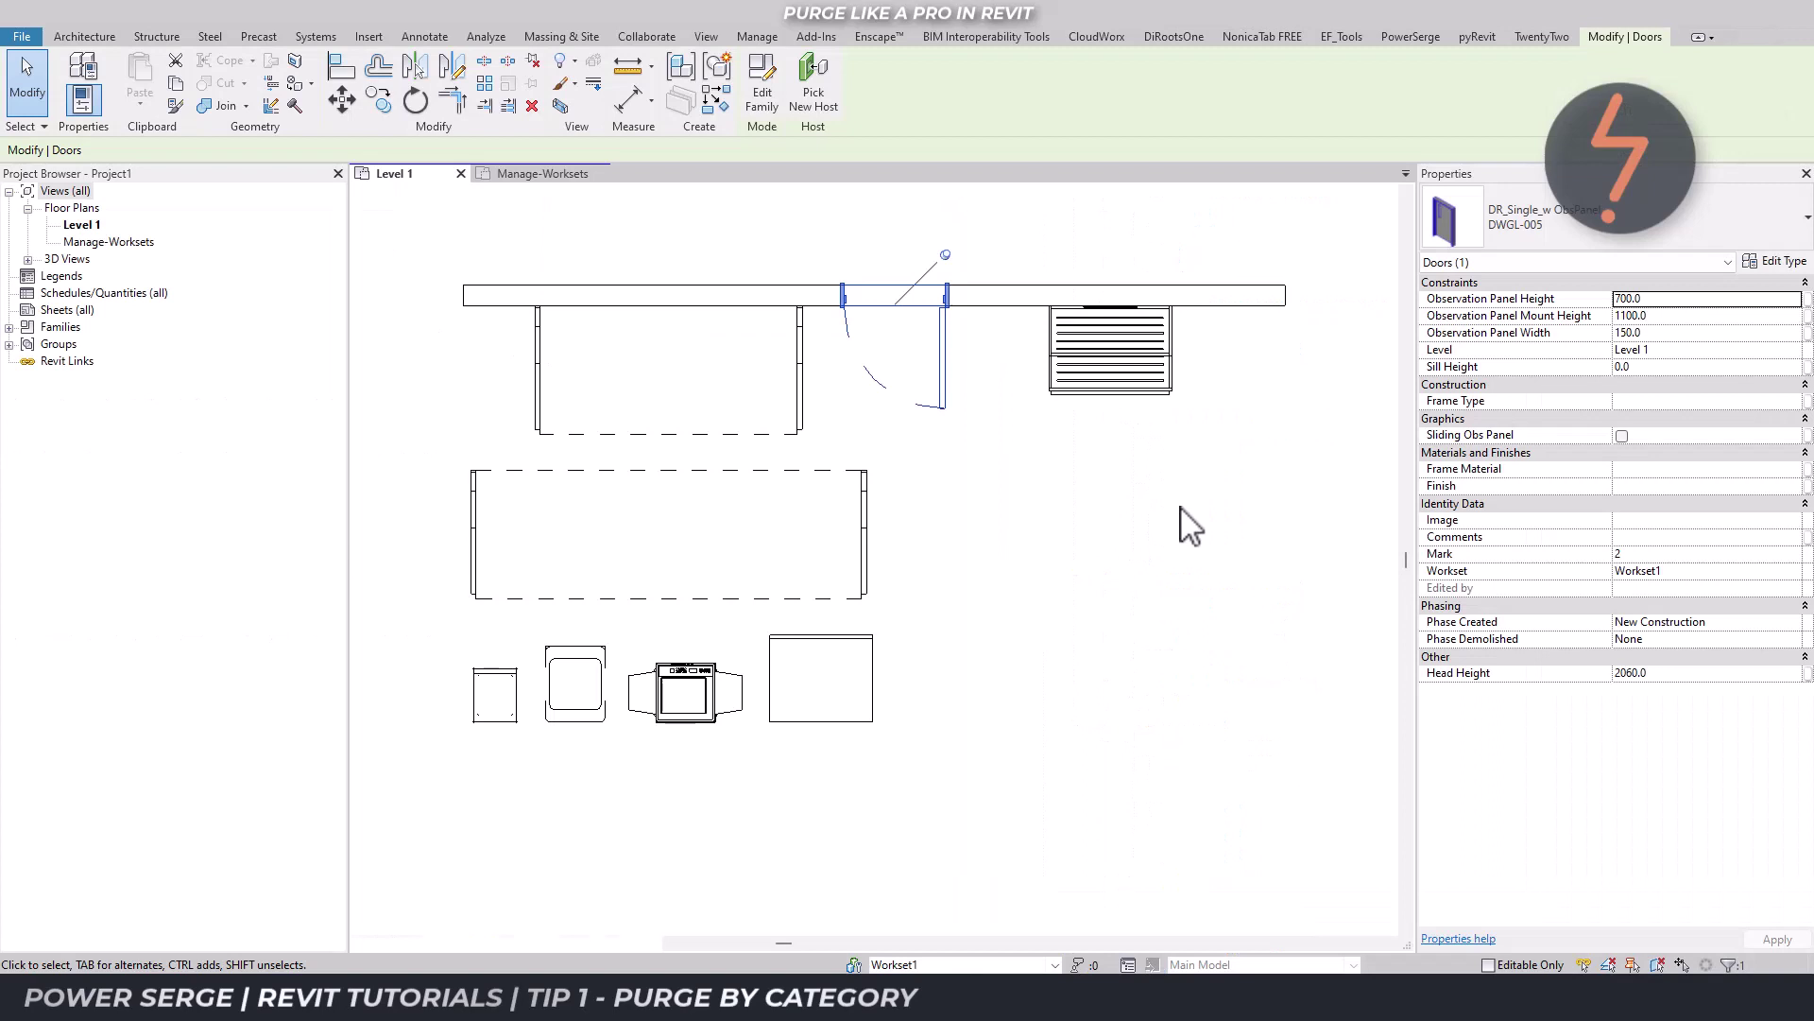
- Inspect the BB_M5 Meranti_2Tier furniture unit and its type choices on the Level 1 plan
left_click(1159, 392)
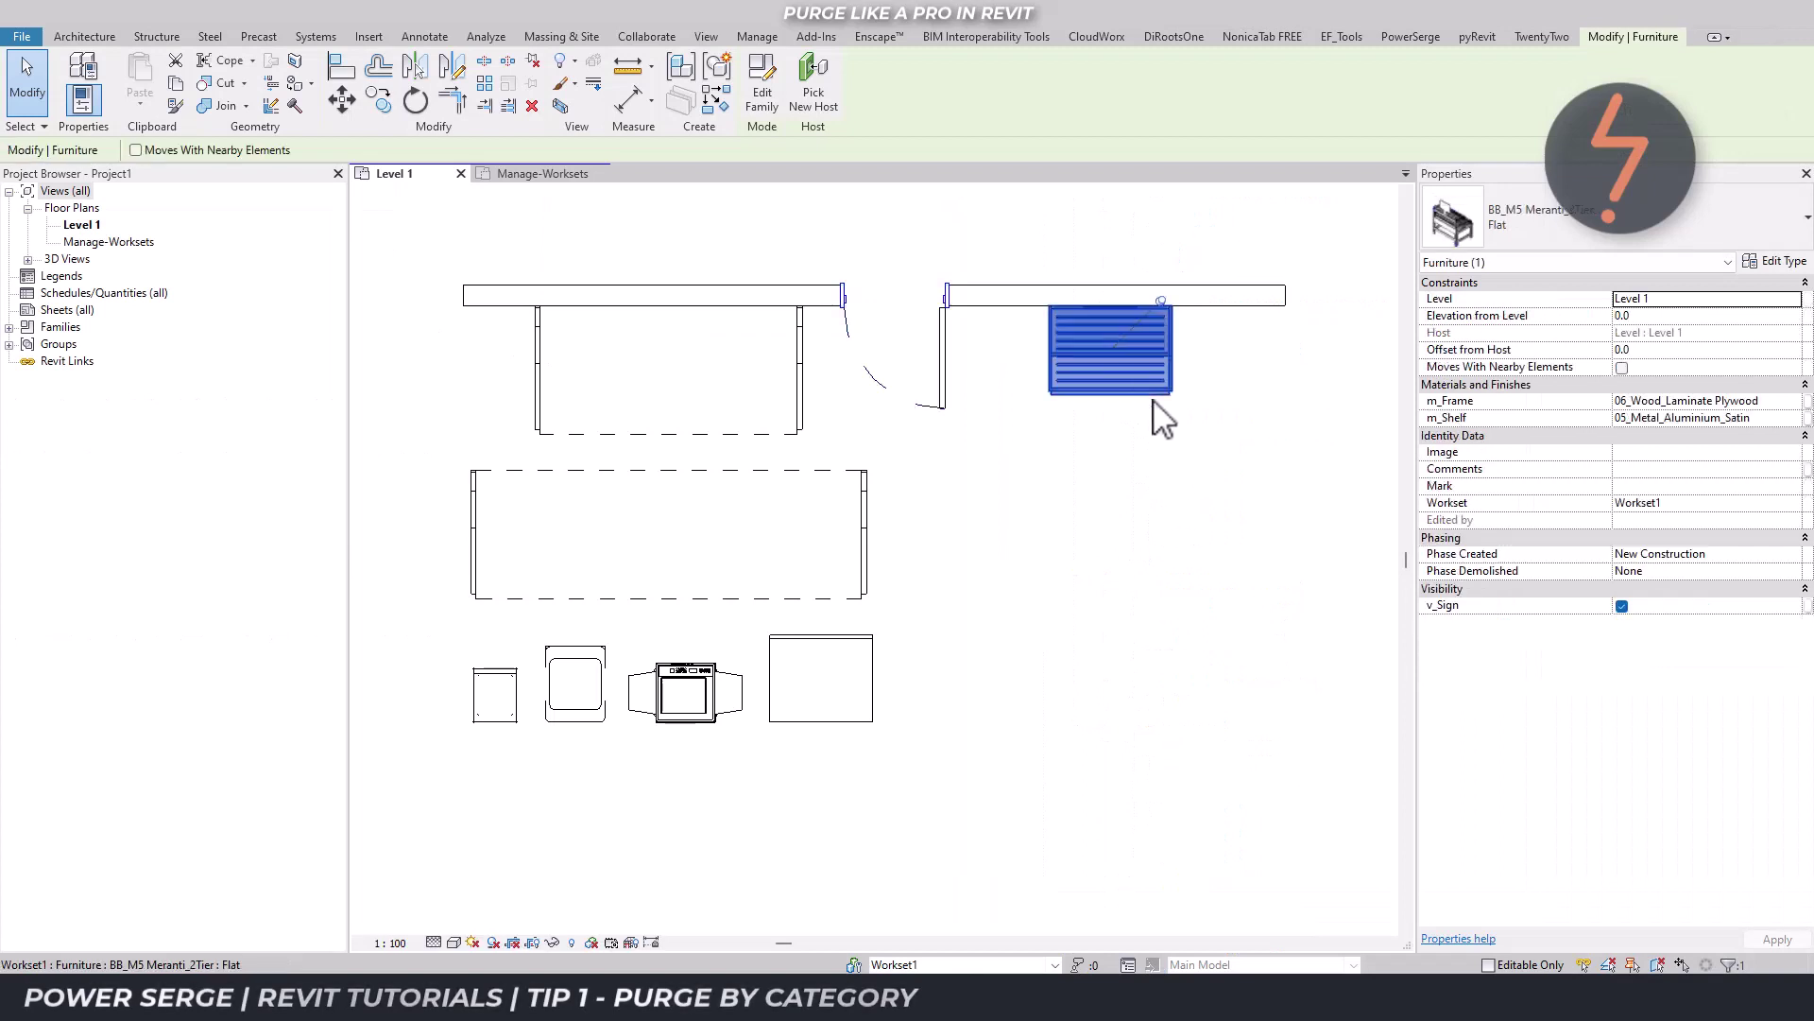
left_click(1529, 225)
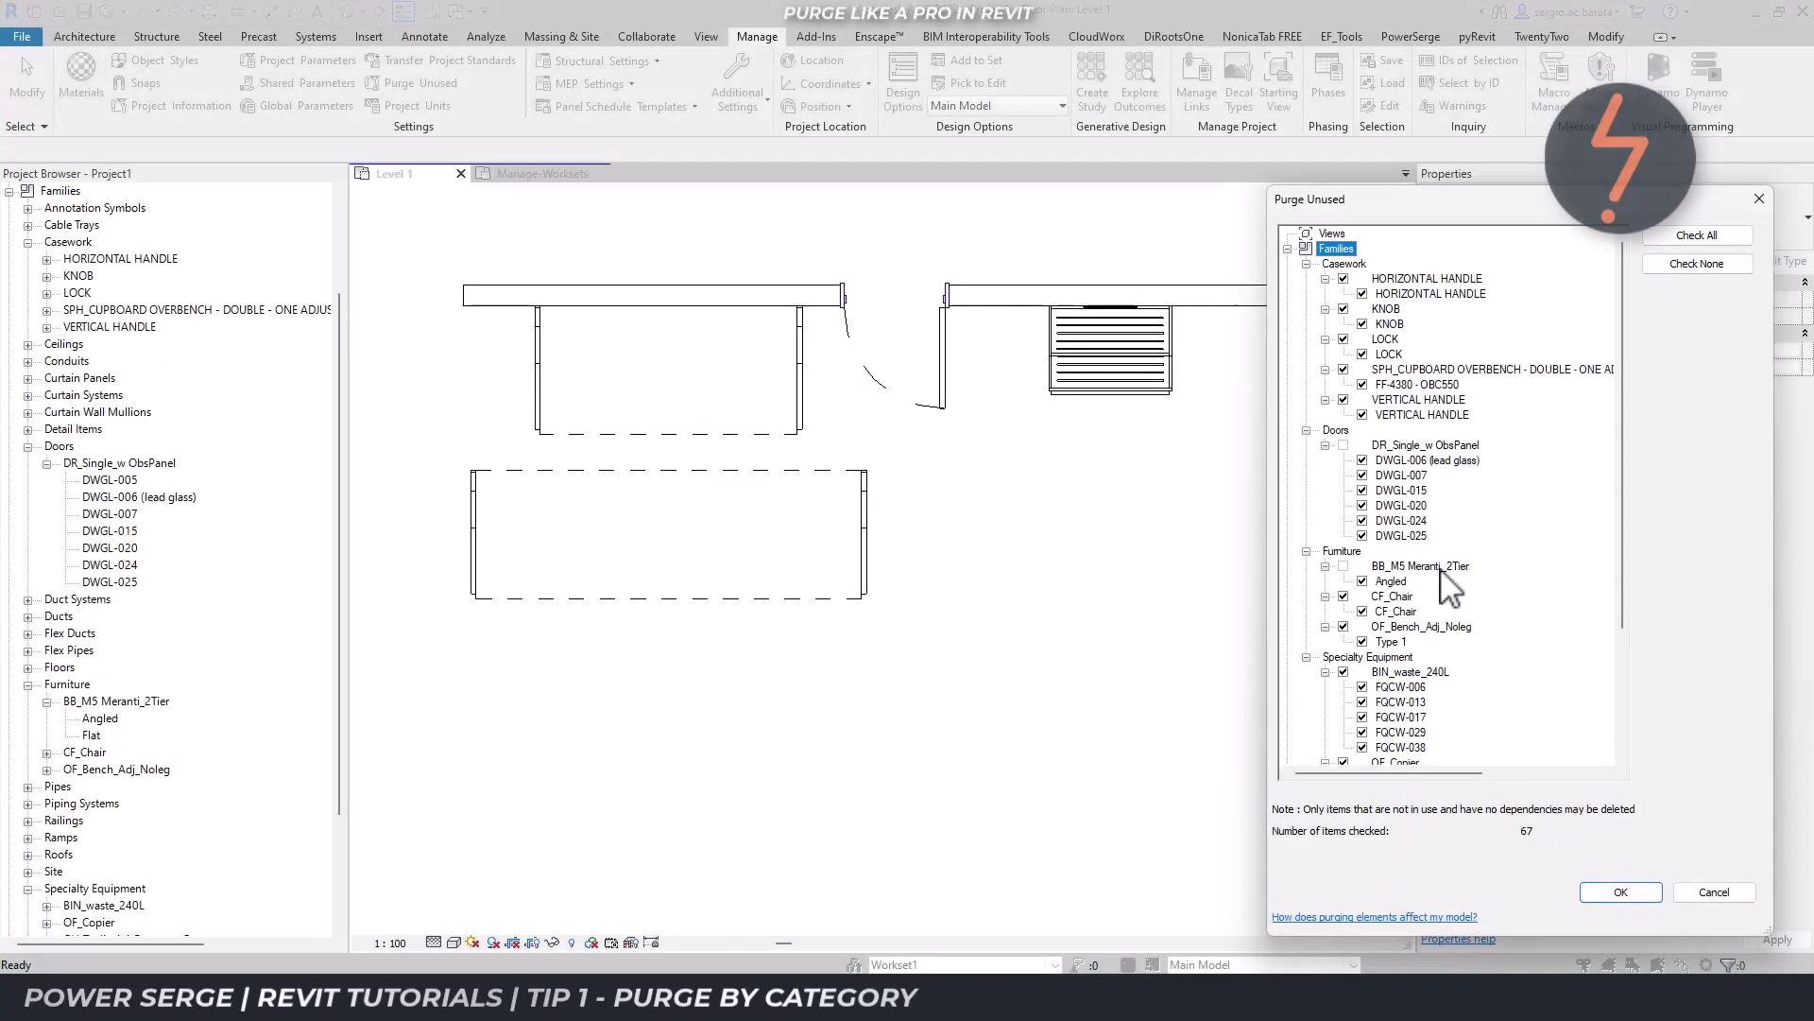
- Uncheck every item in the Purge Unused list and collapse the Doors and Furniture categories
left_click(1673, 264)
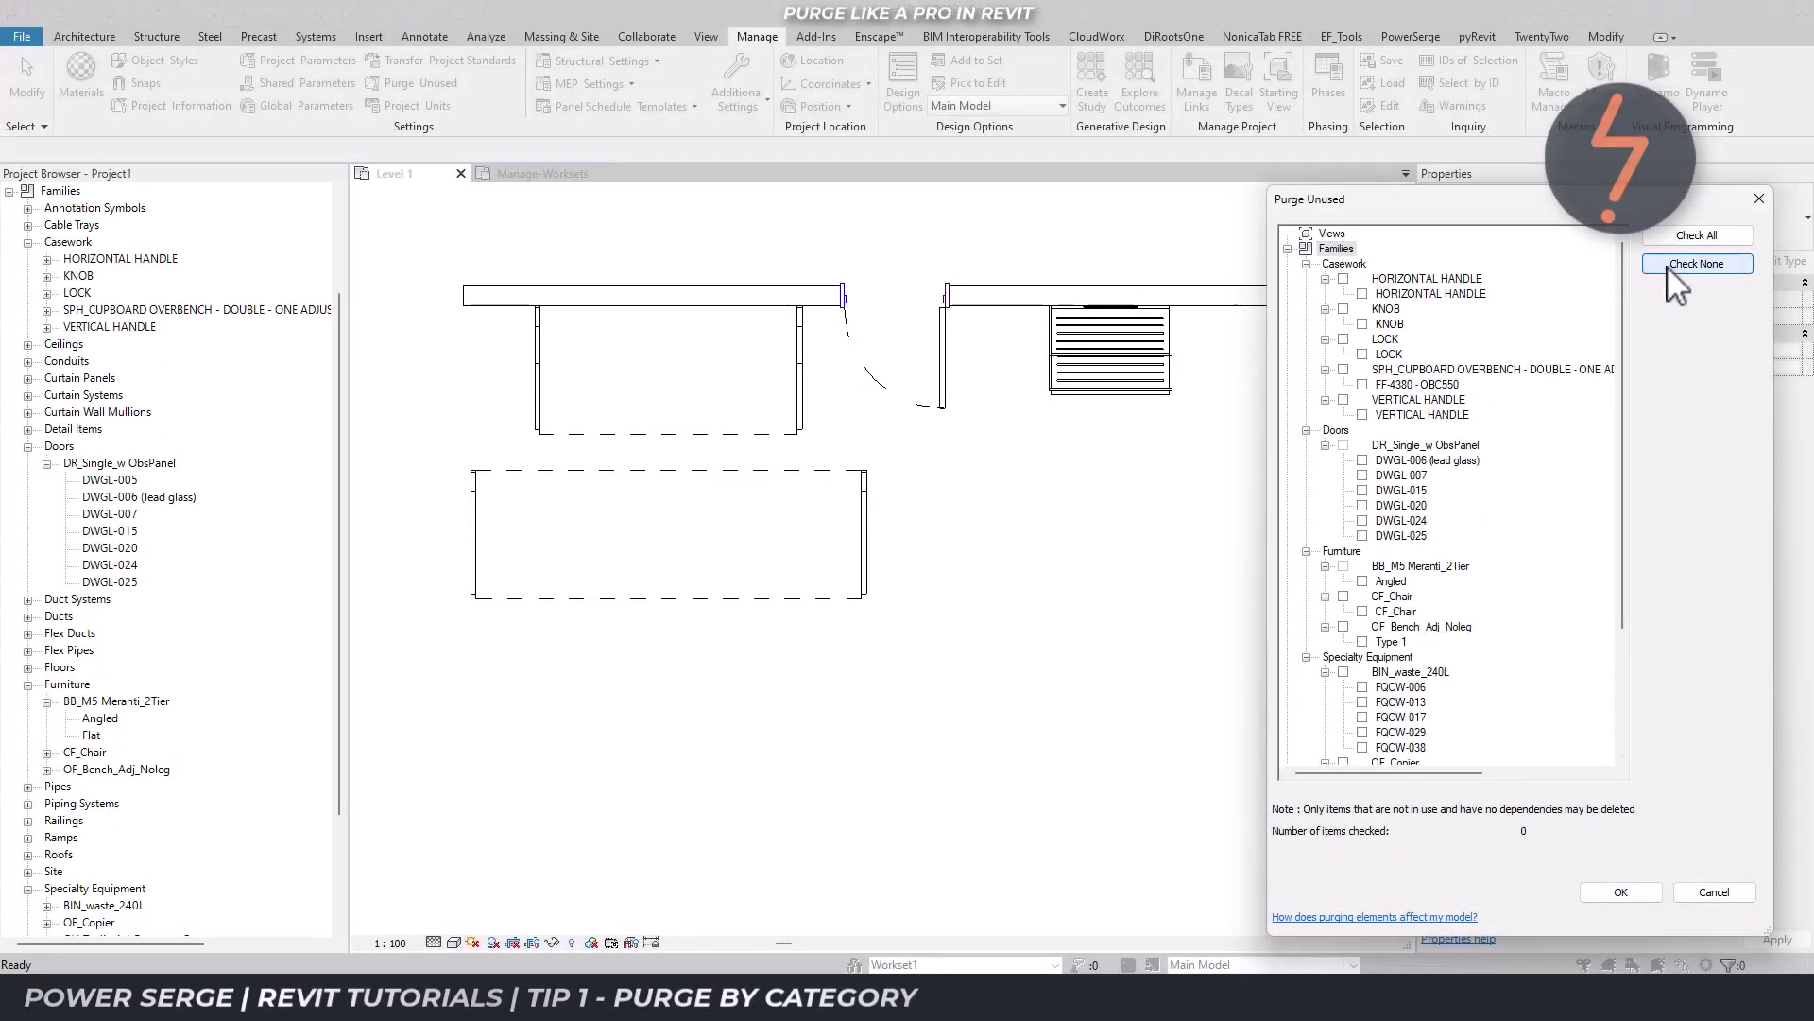
key("shift+Tab")
key("Down")
key("Down")
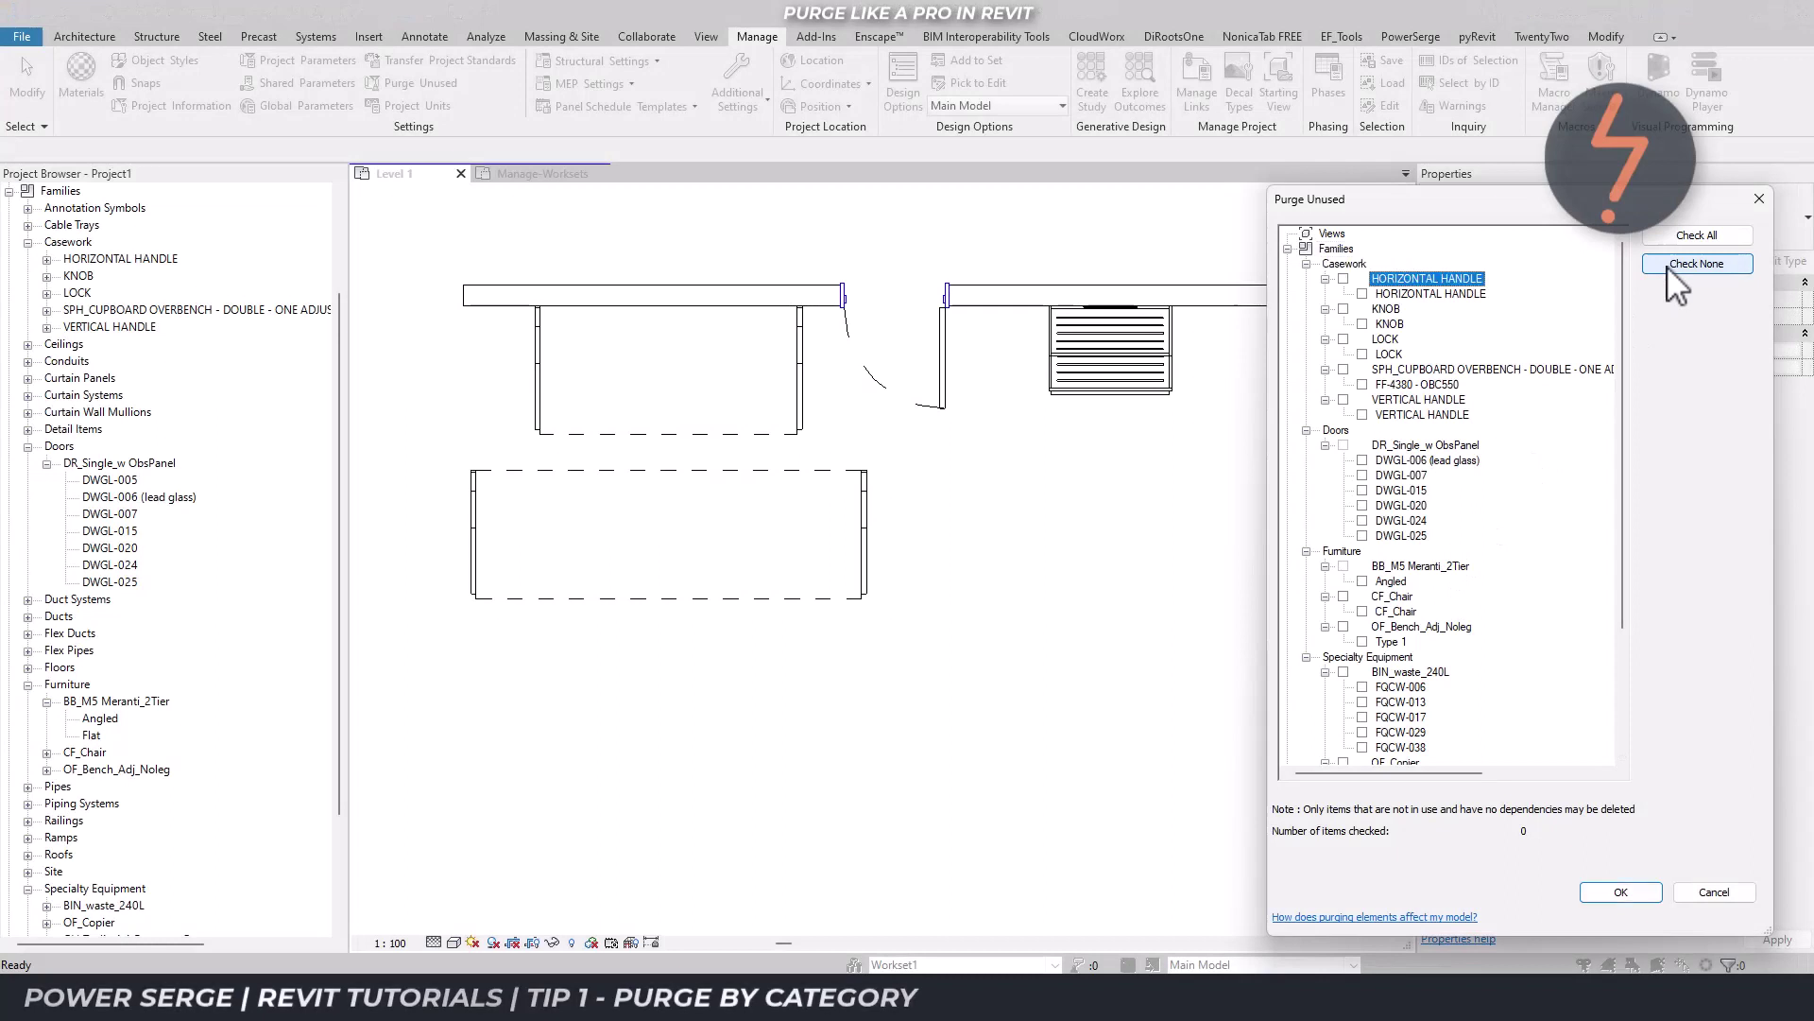
key("Down")
key("Down")
key("Down")
key("Down")
key("Down")
key("Down")
key("Down")
key("Down")
key("Down")
key("Down")
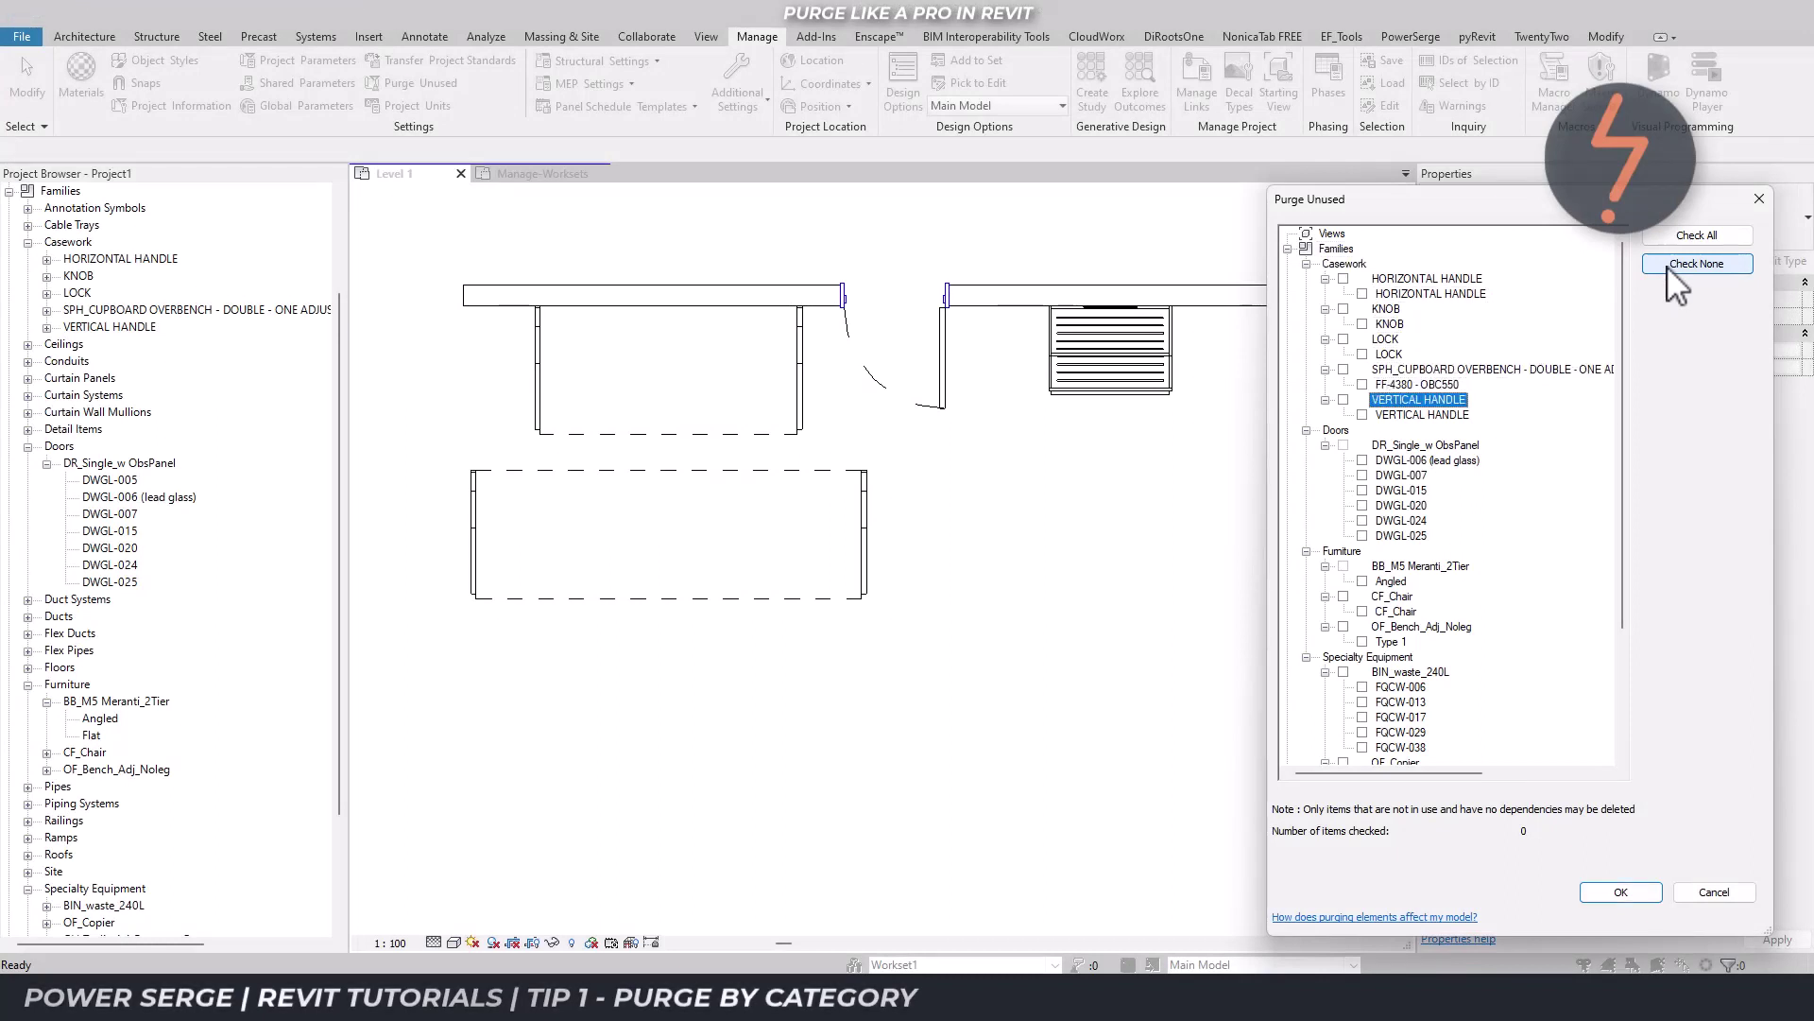
key("Left")
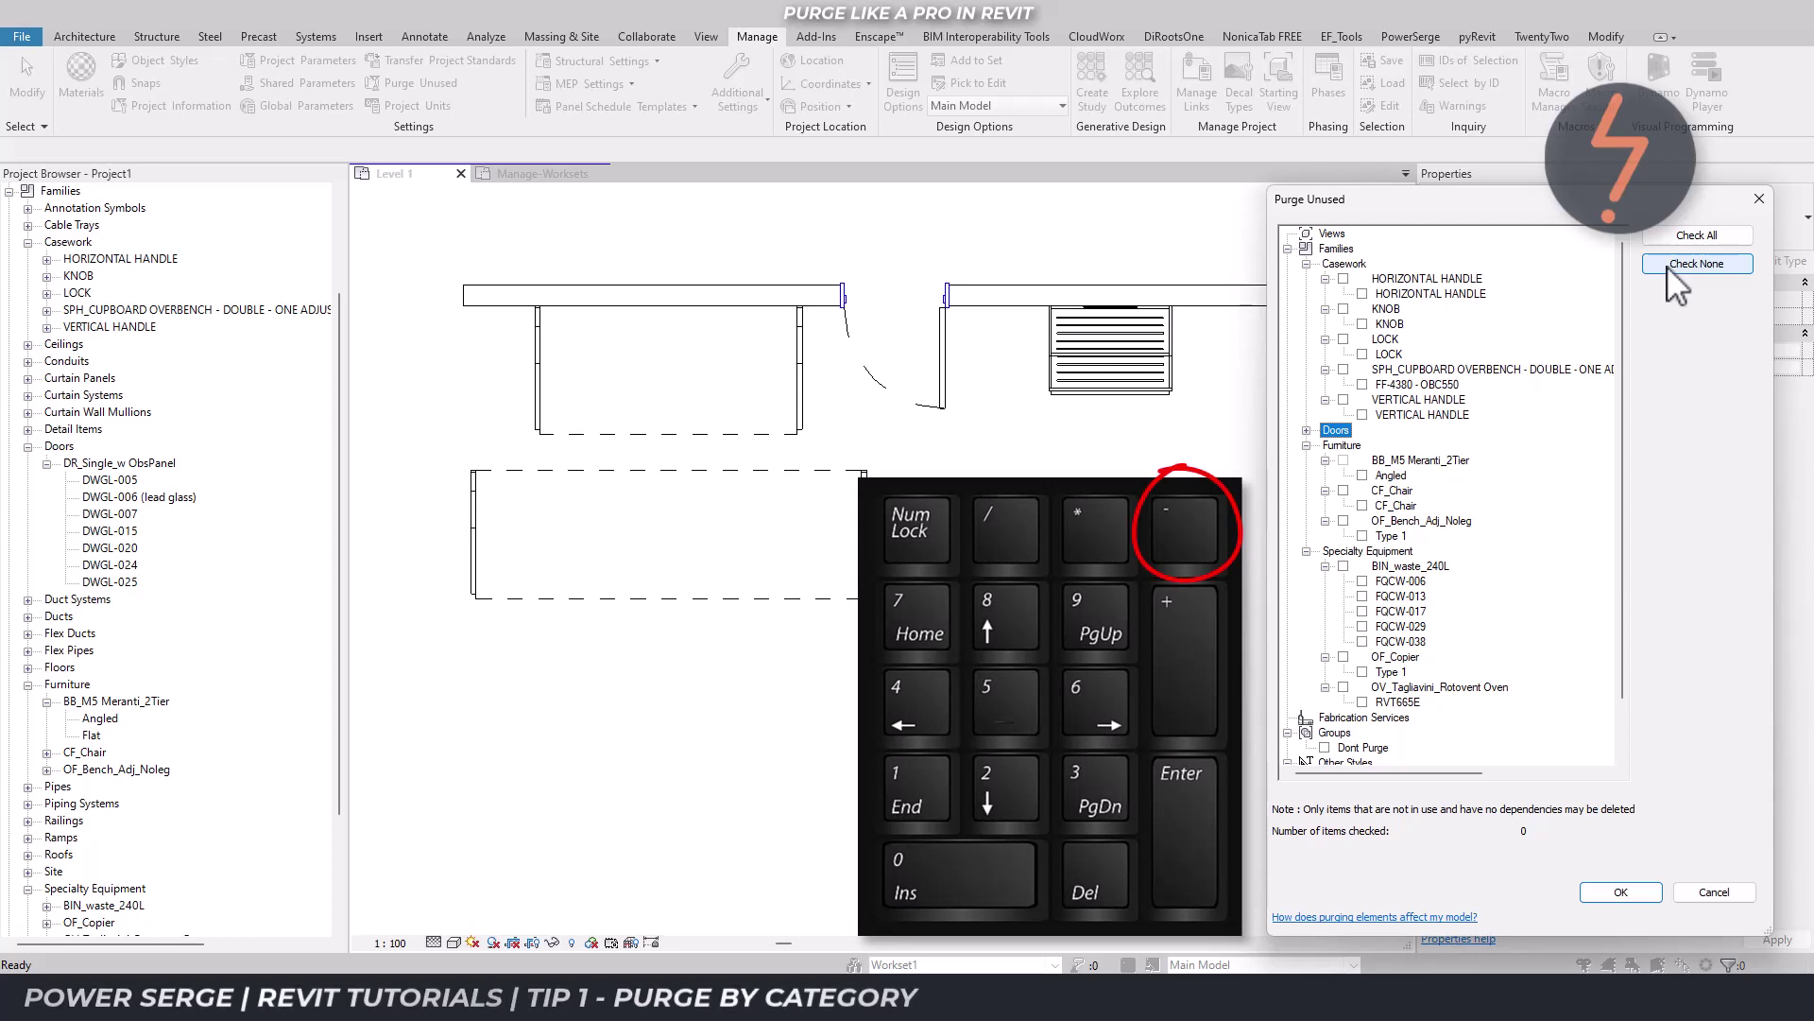
key("Down")
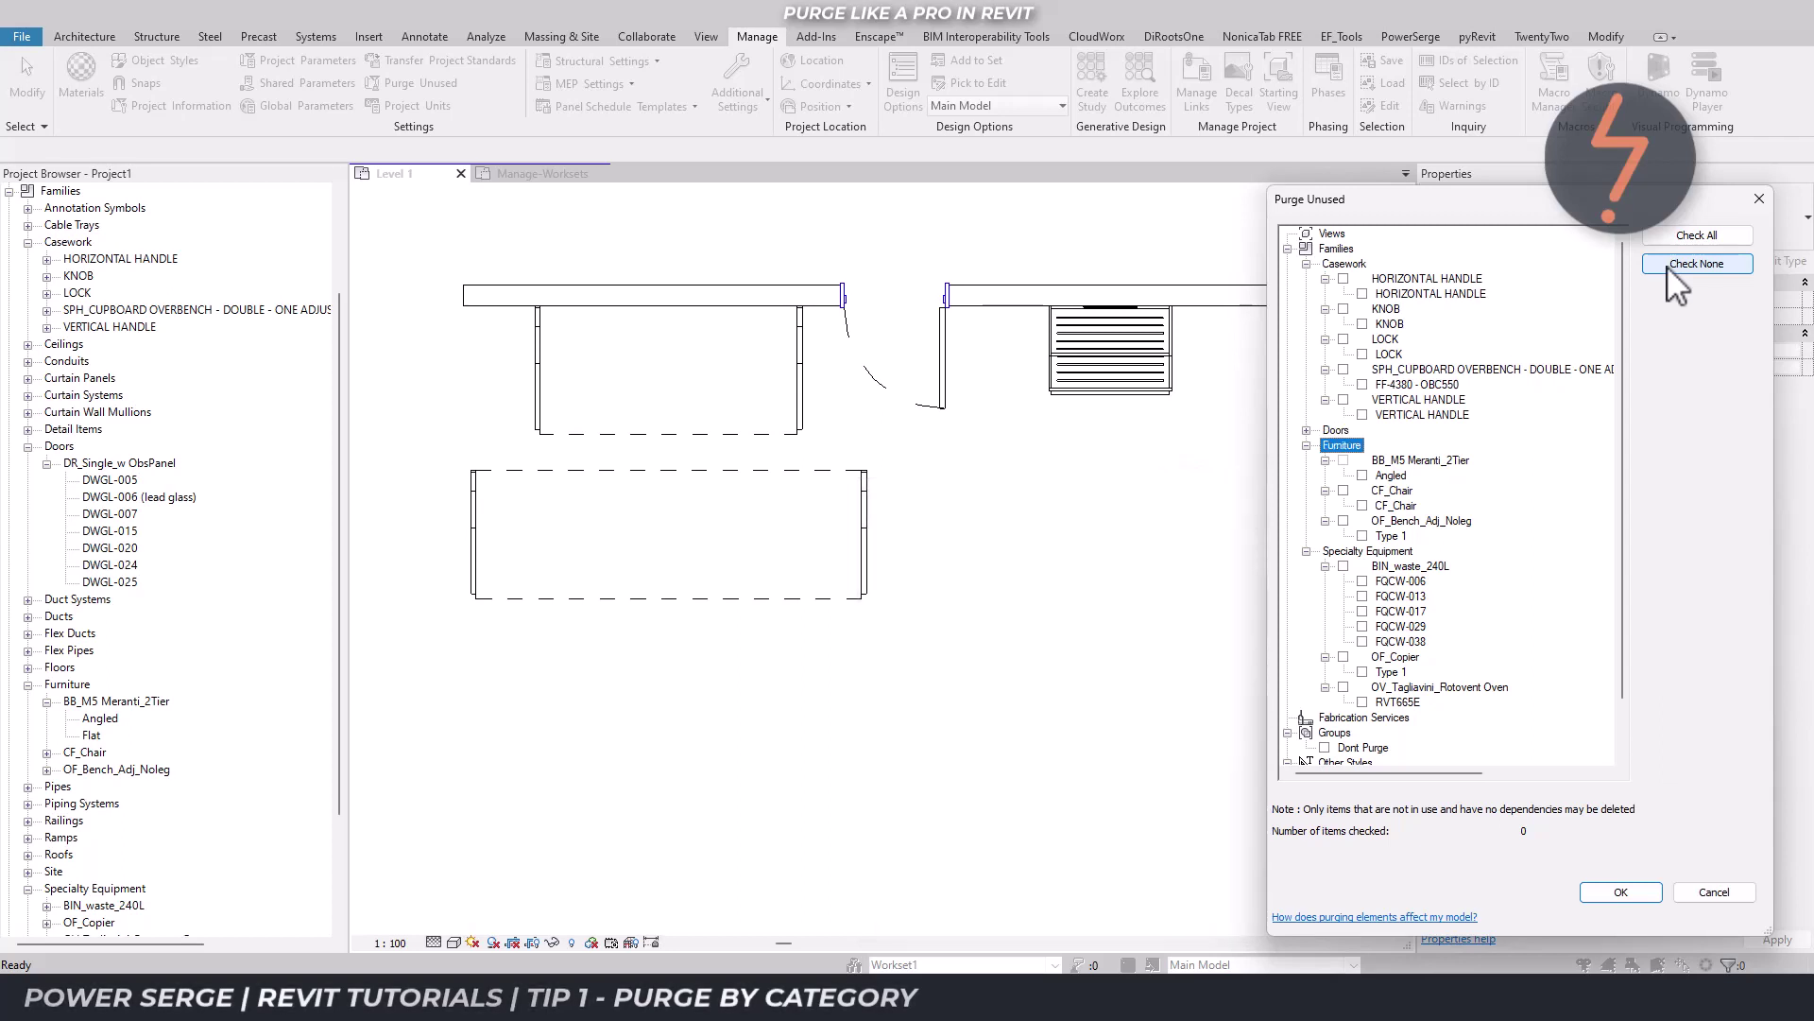
key("Left")
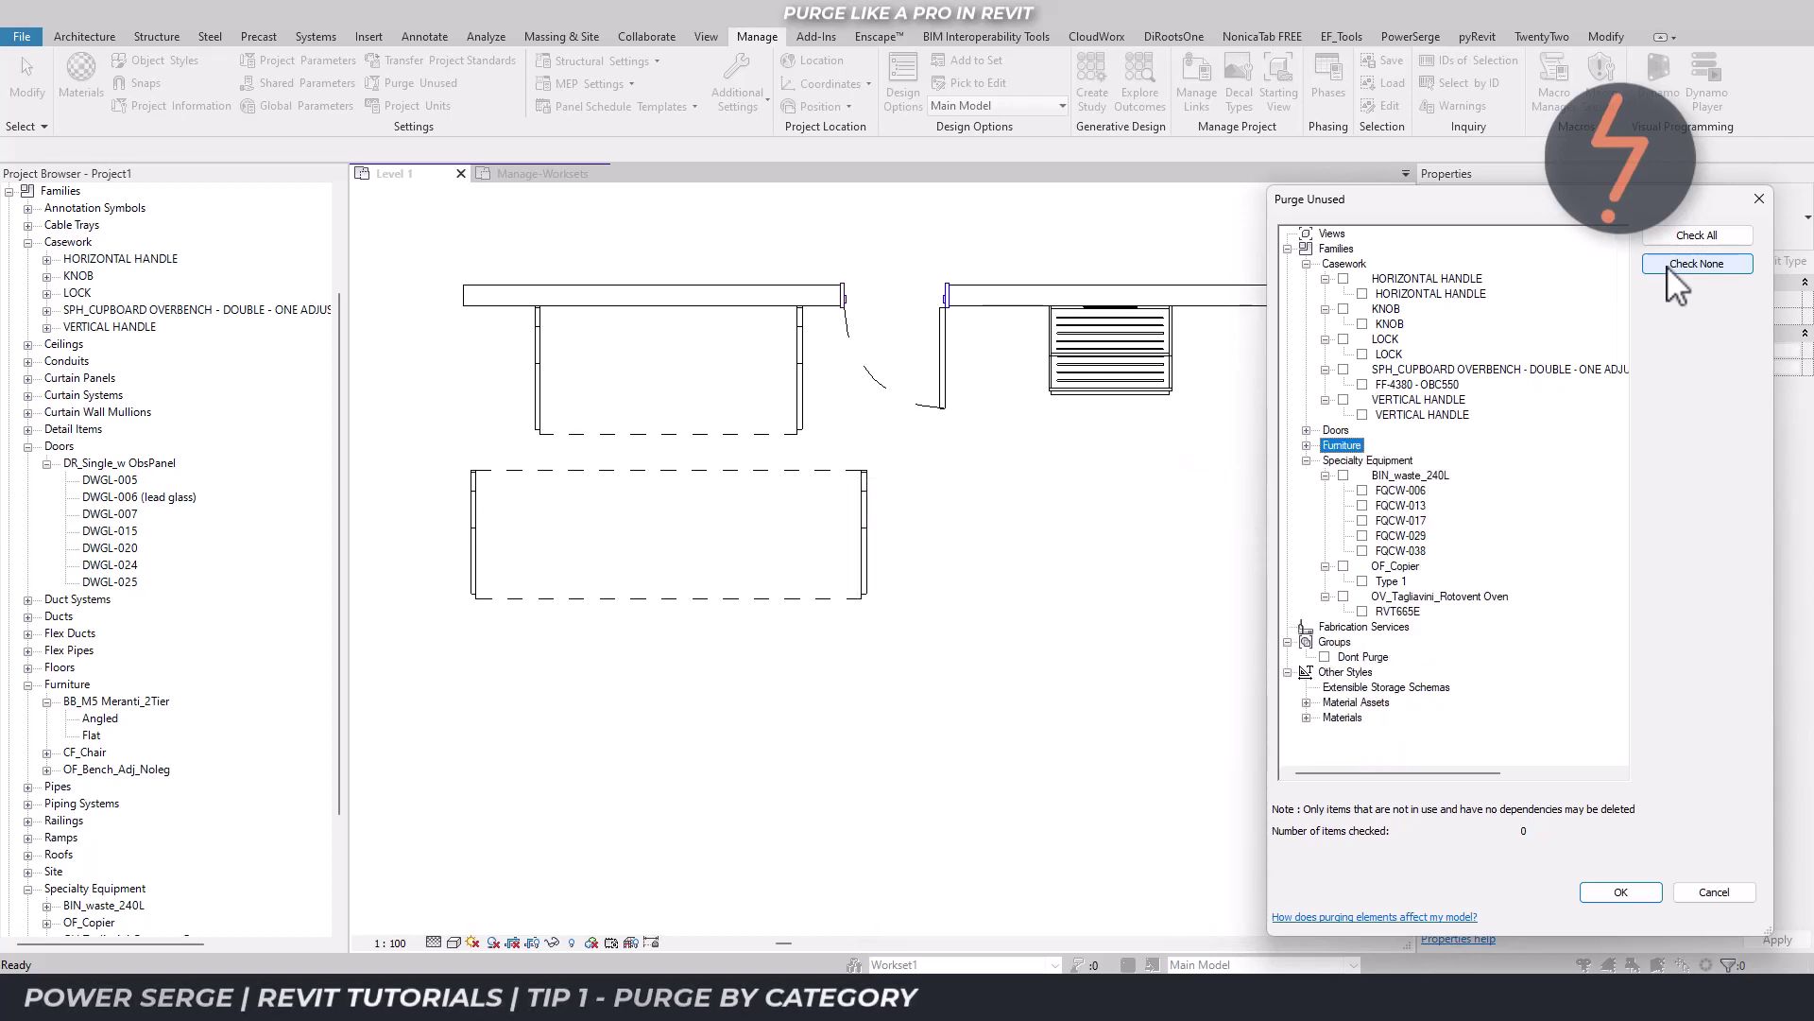
- Mark all Casework and Specialty Equipment families and types for purging, from HORIZONTAL HANDLE through RVT665E, with Doors and Furniture collapsed
left_click(1456, 280)
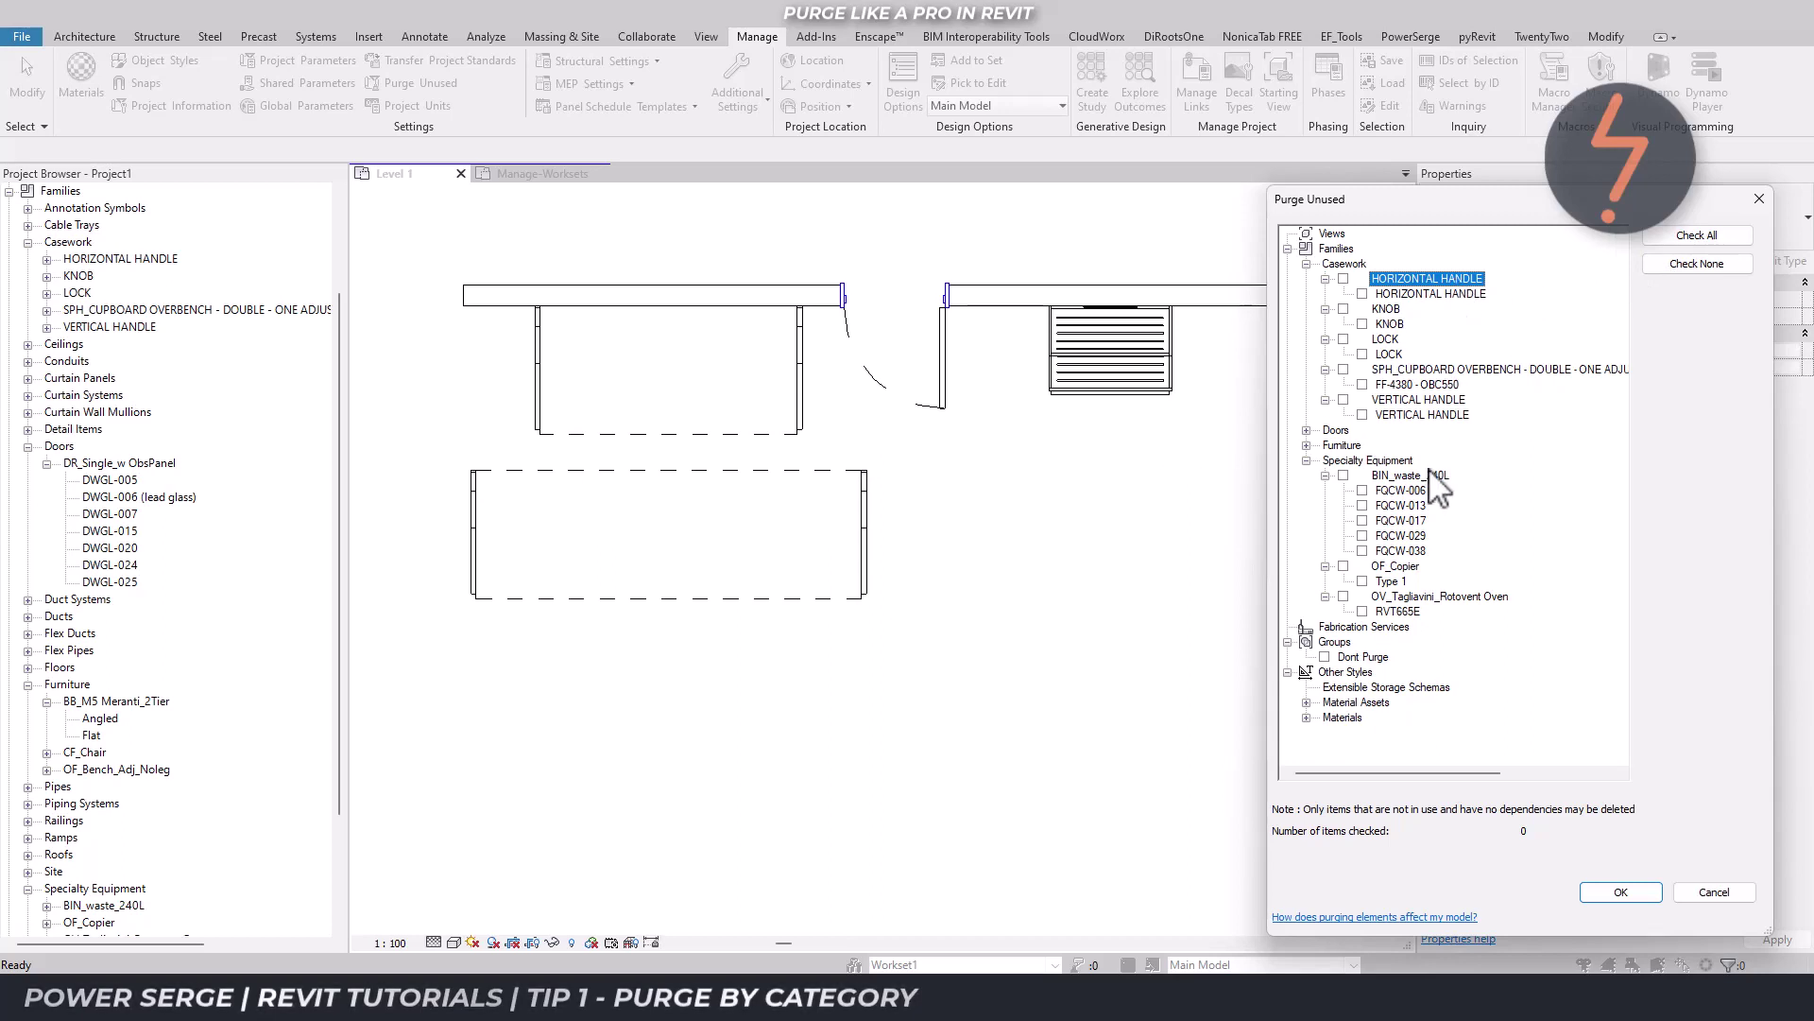
left_click(1372, 612, "shift")
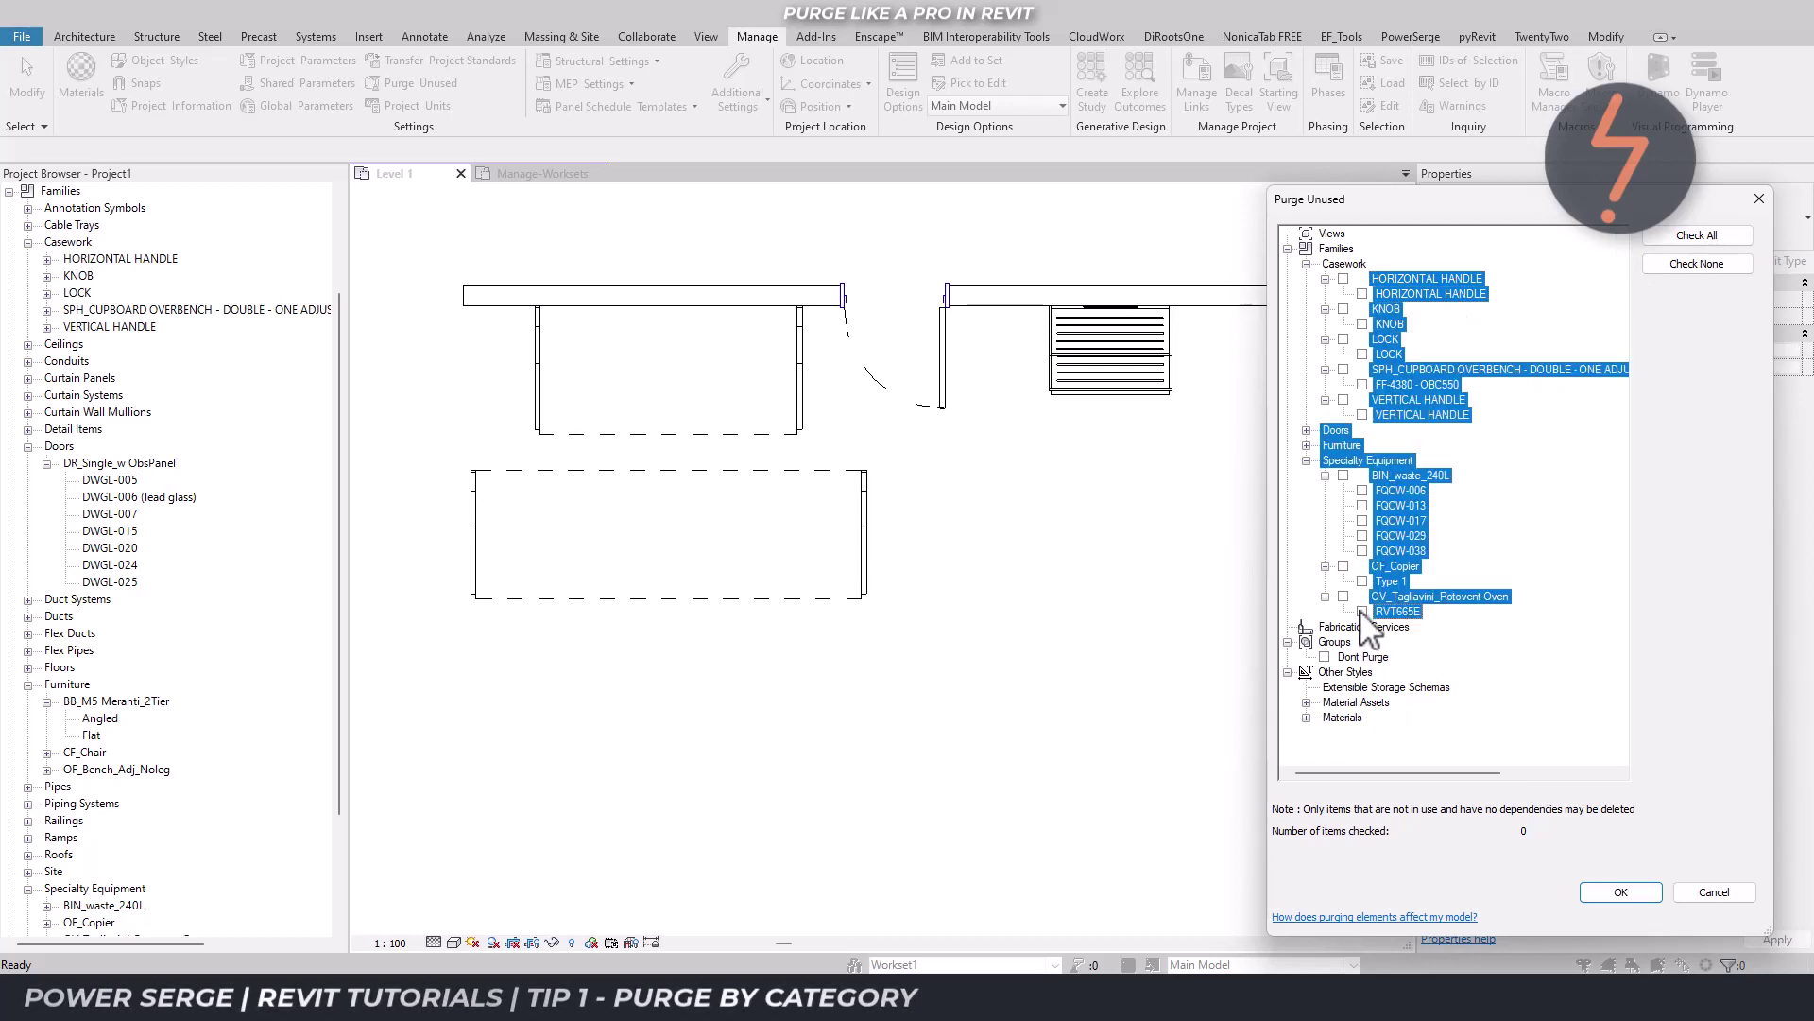
left_click(1456, 280)
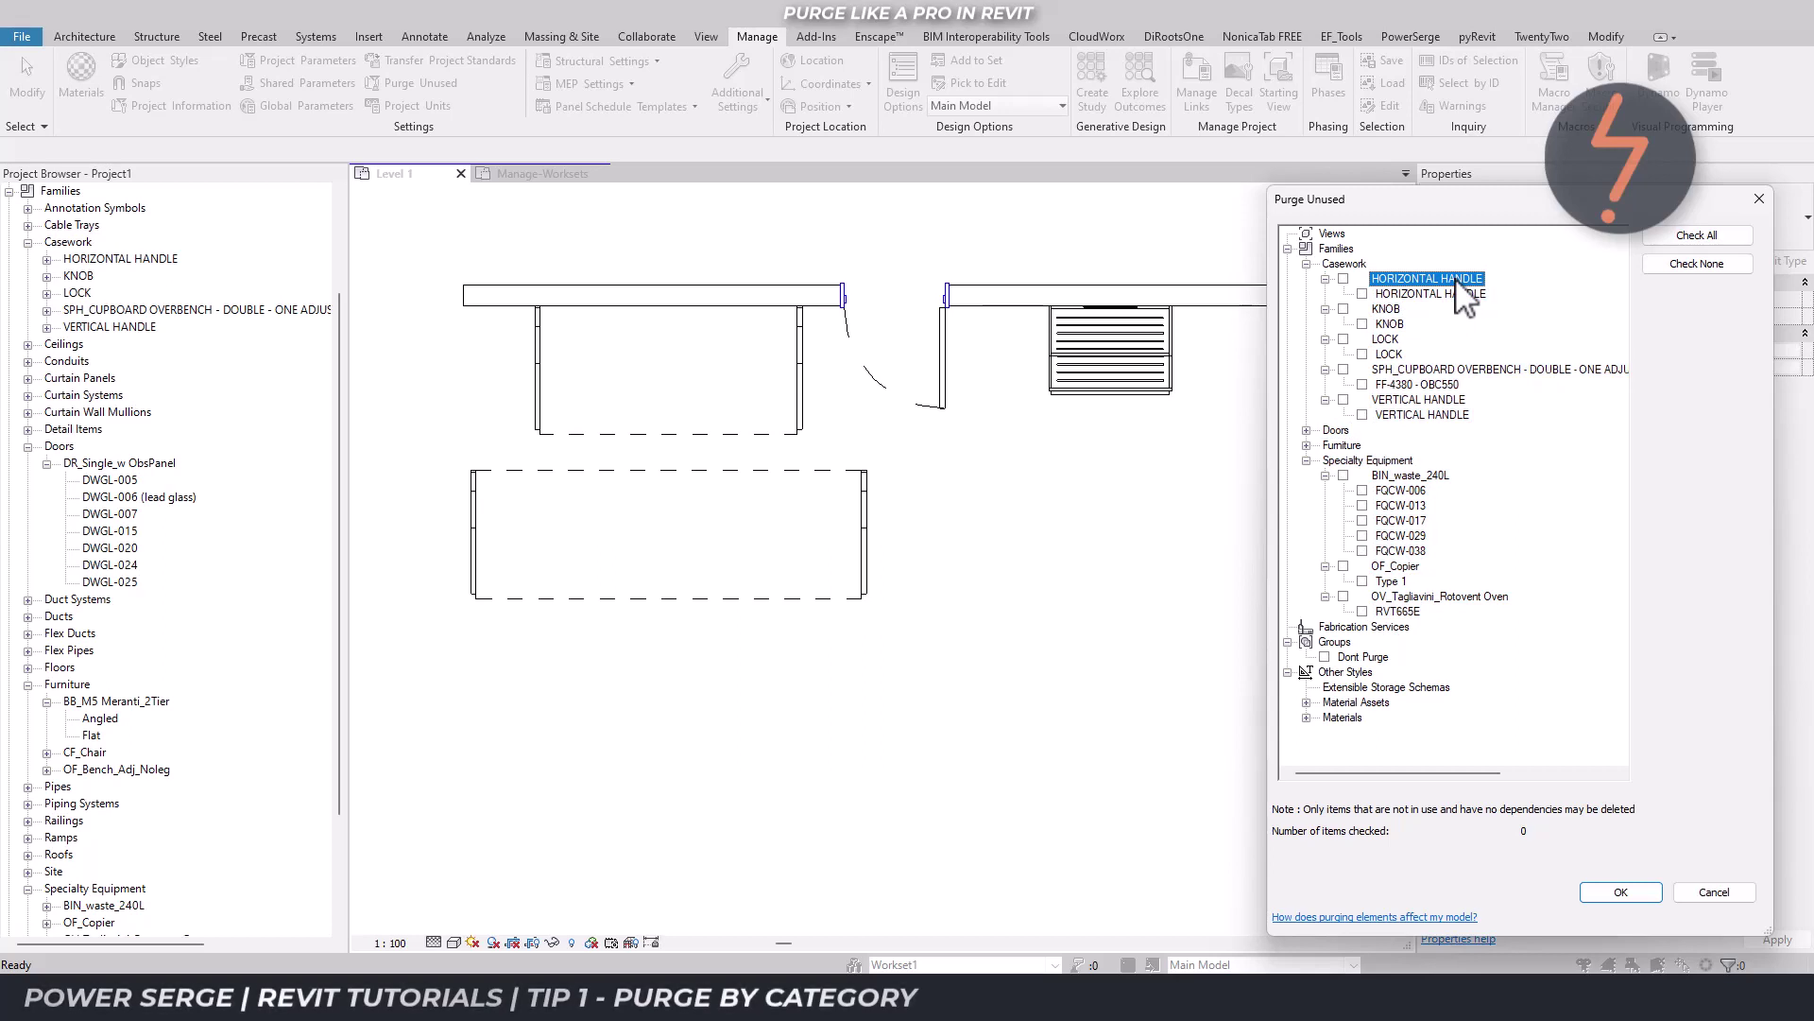
left_click(1408, 613, "shift")
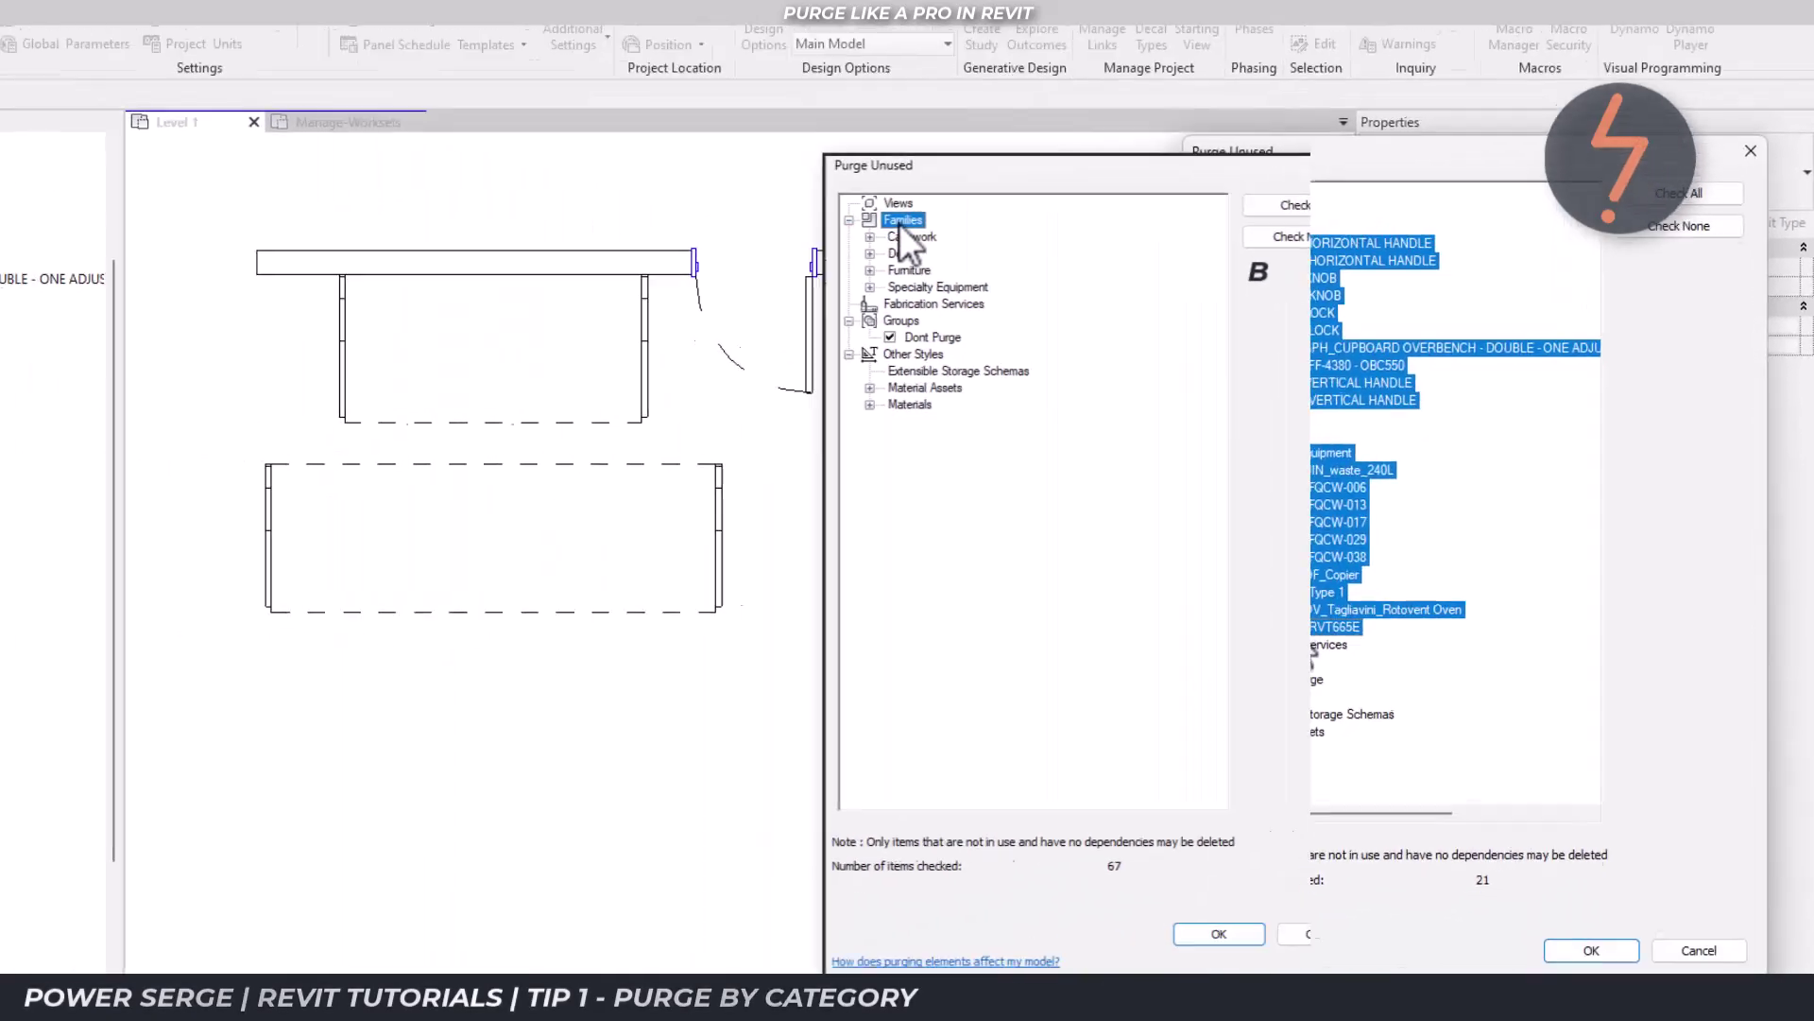
- Expand the Furniture and Doors categories in the purge list to examine which of their types are checked
left_click(1394, 565)
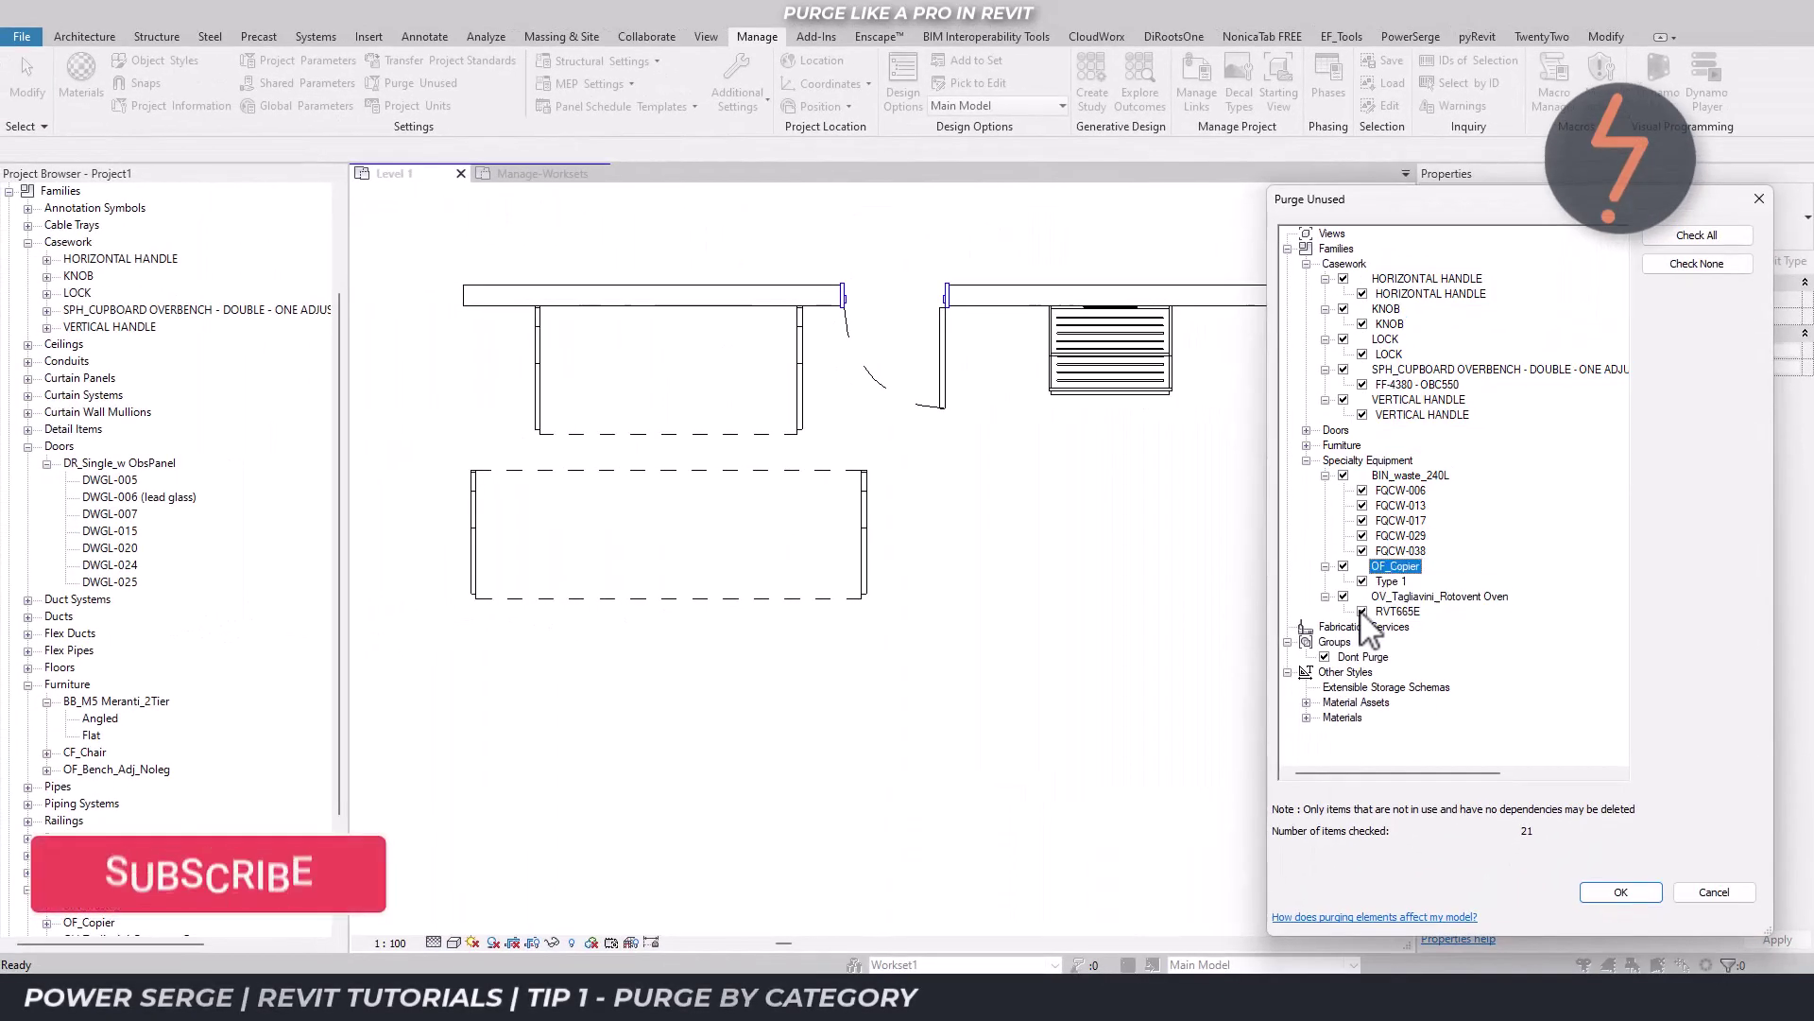
key("Up")
key("Up")
key("Up")
key("Up")
key("Up")
key("Up")
key("Up")
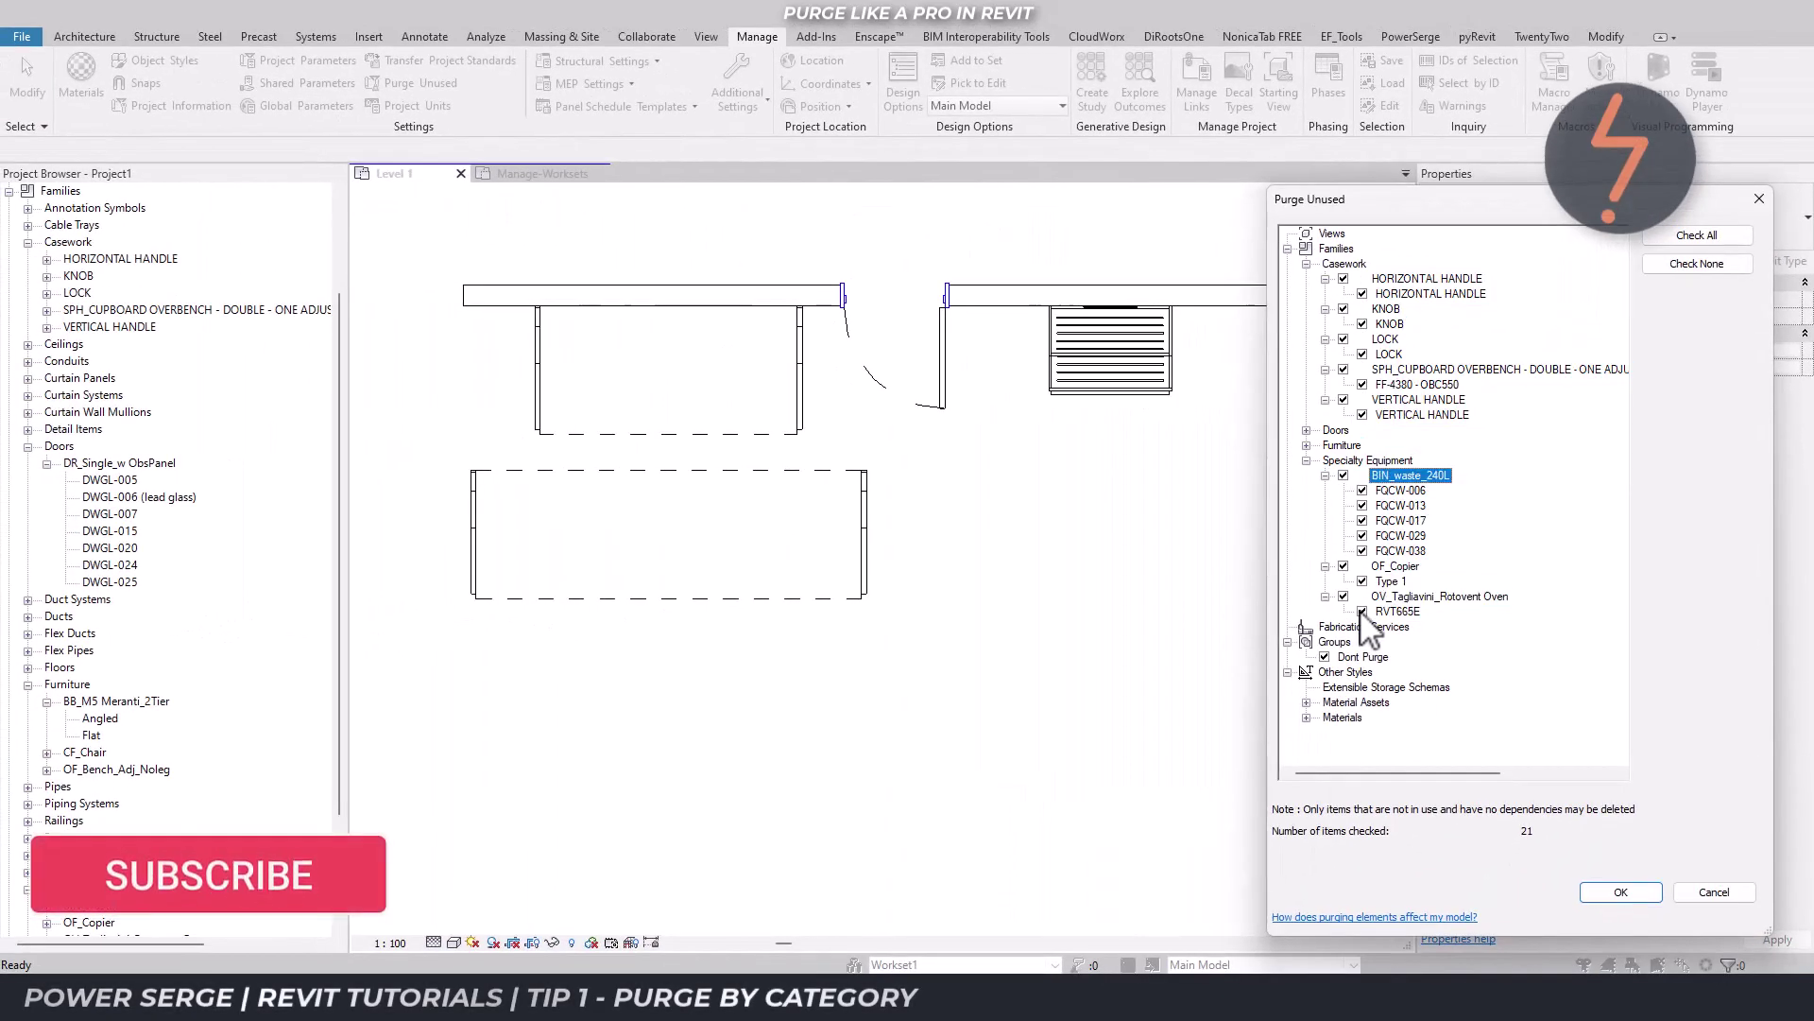
key("Up")
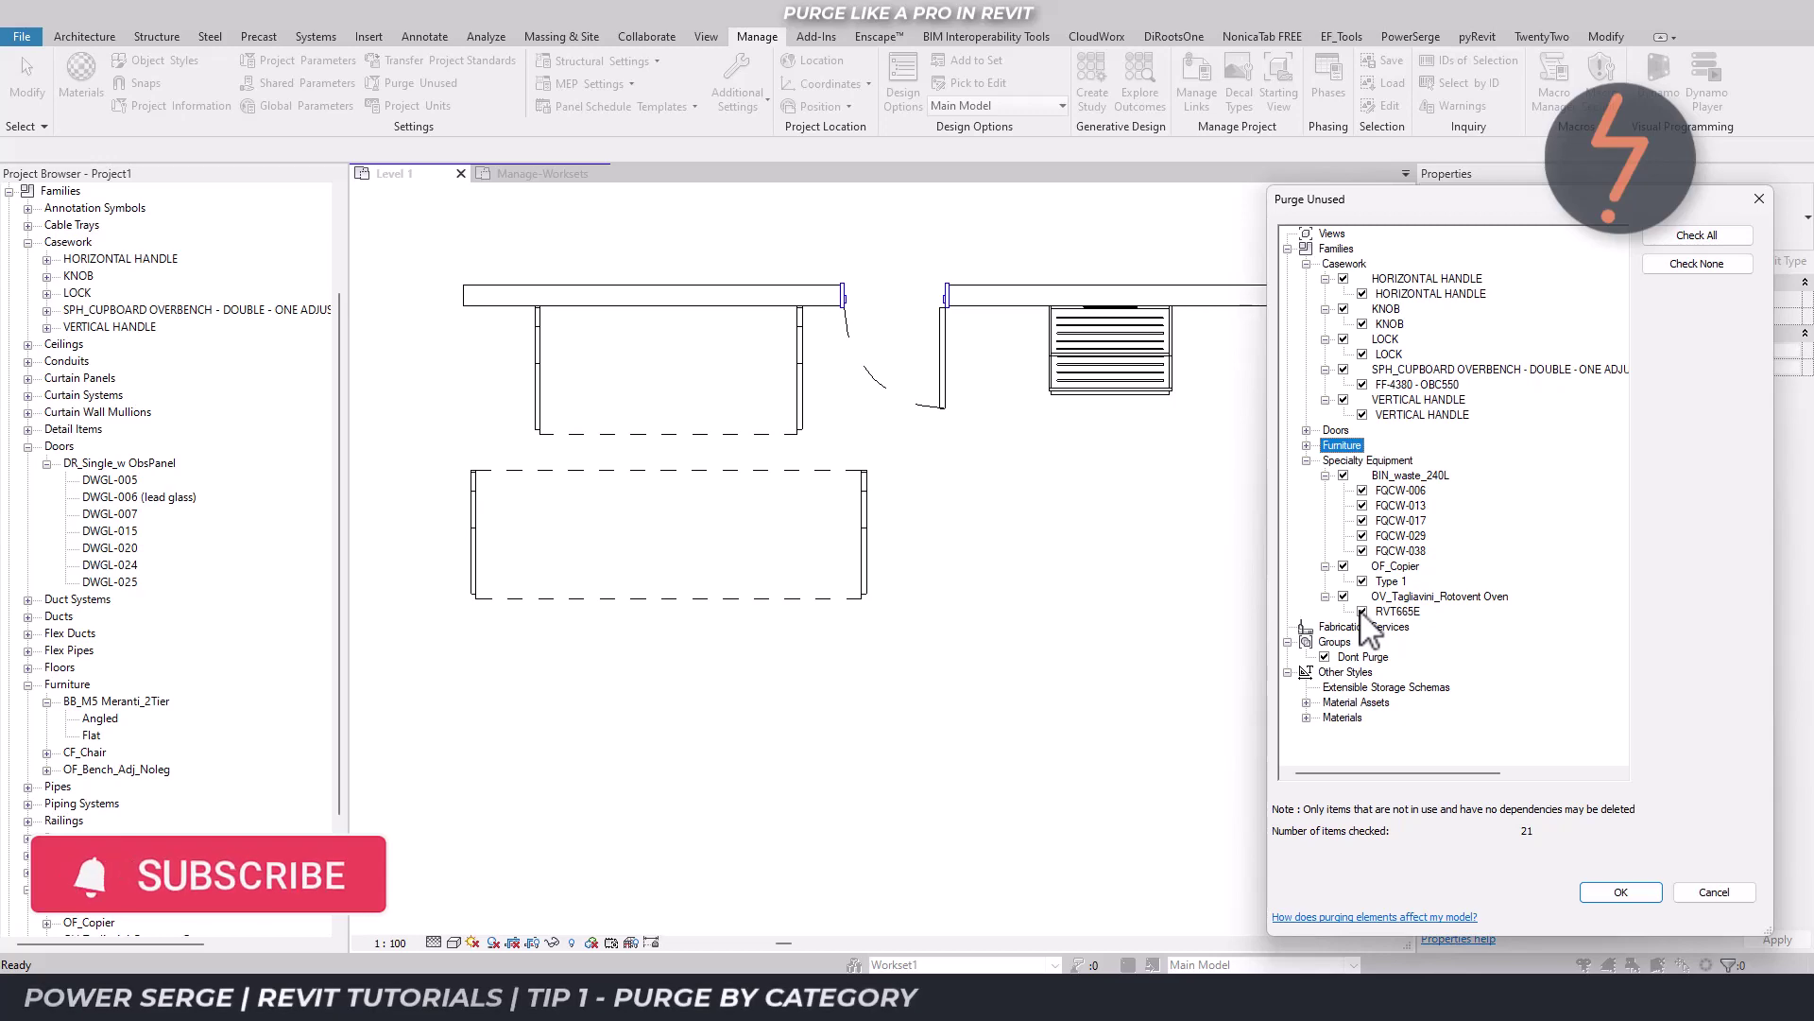
key("Right")
key("Up")
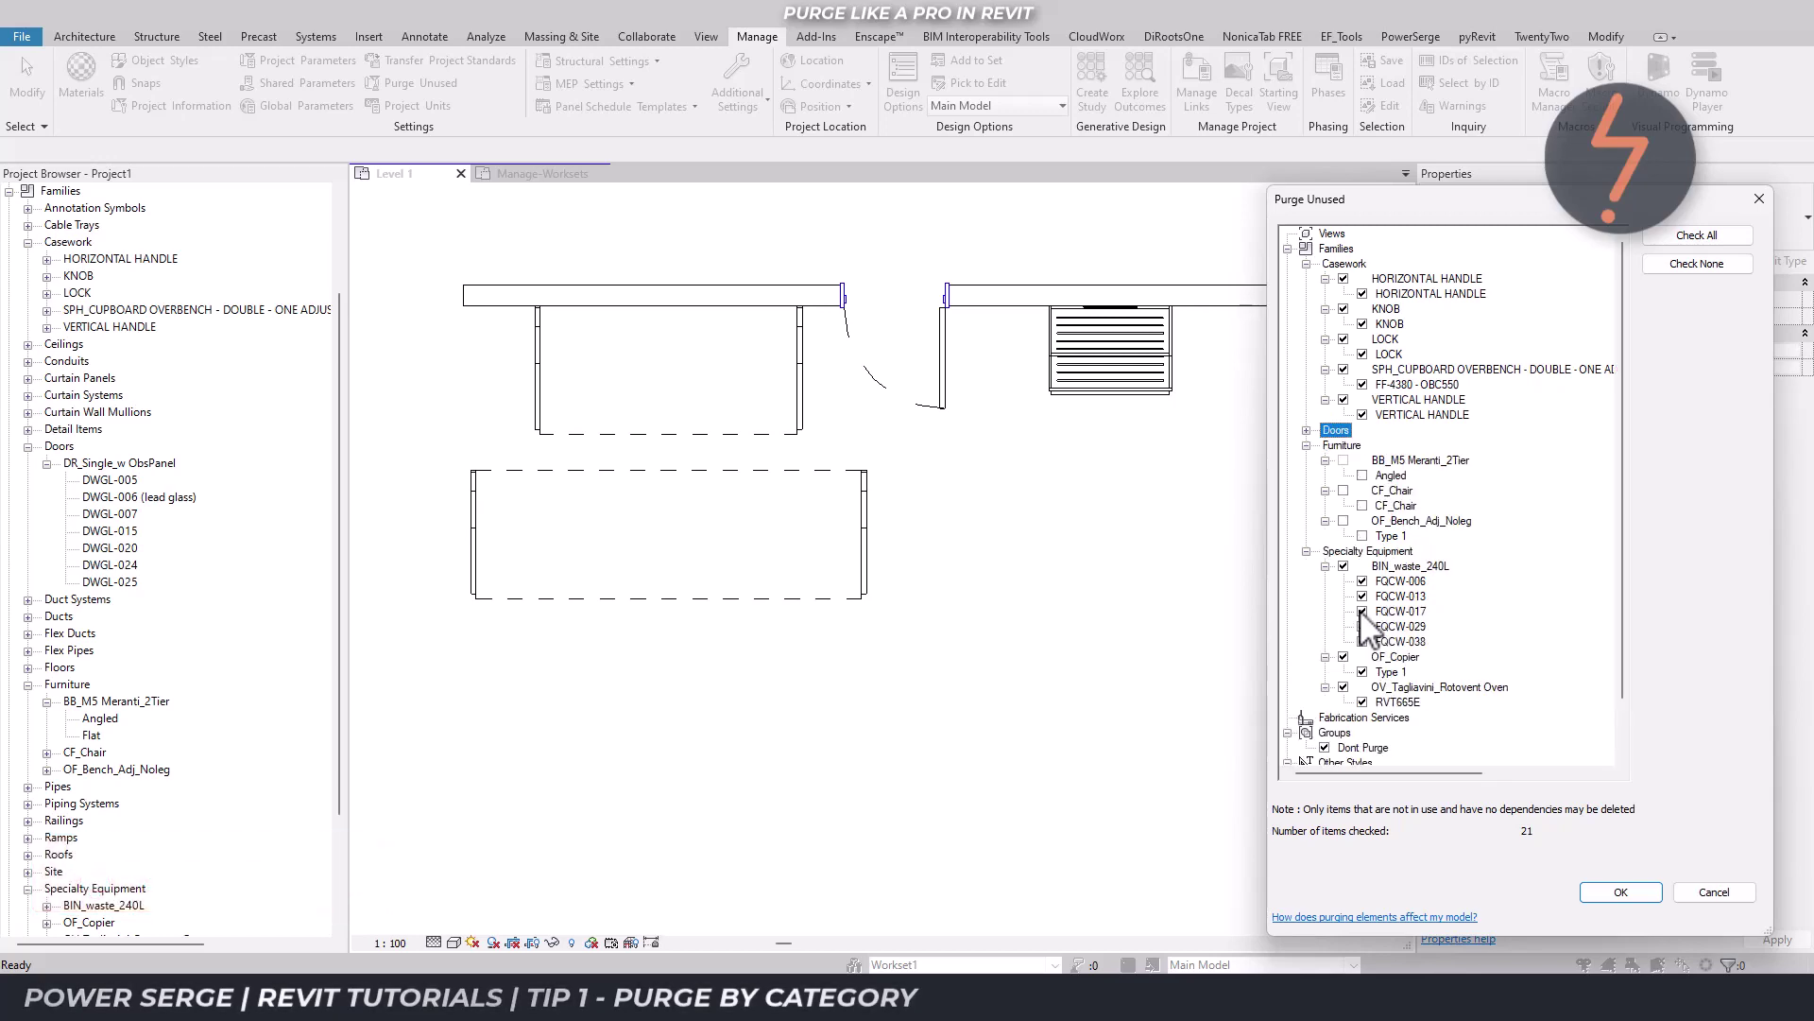
key("Right")
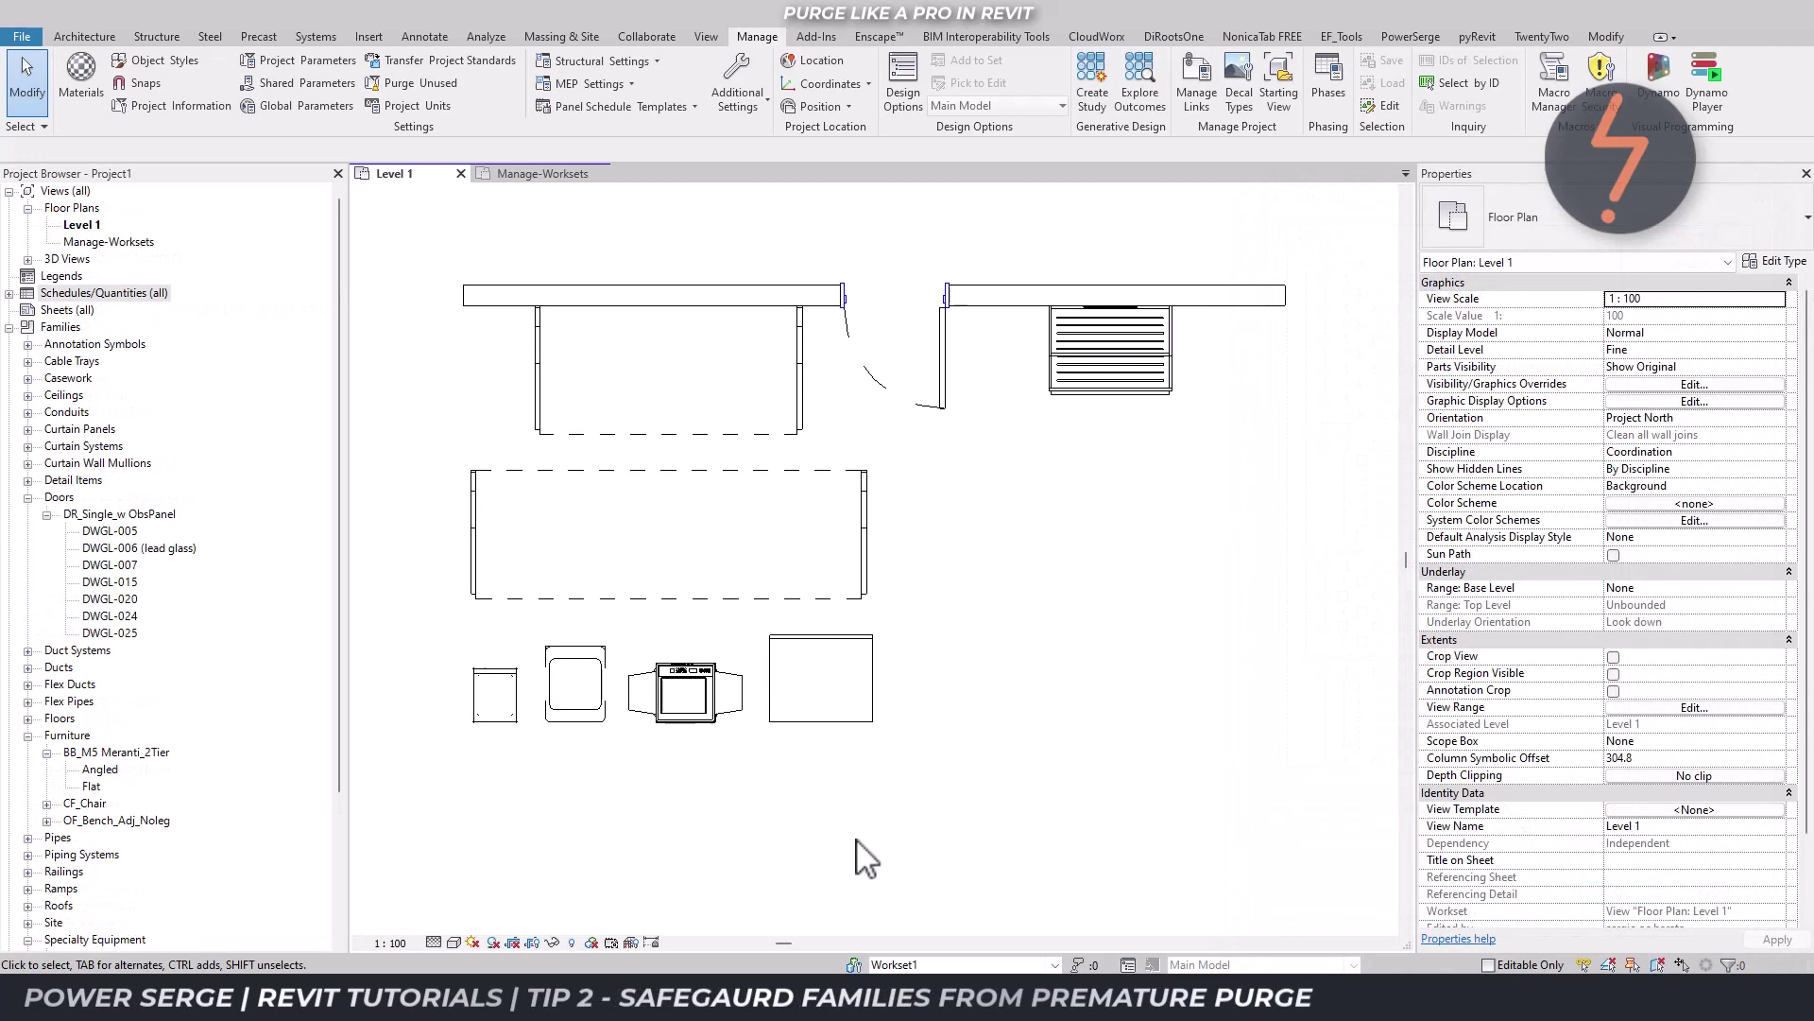
- Review the Do-Not-Purge workset settings for the Dont Purge model group and open the Manage-Worksets floor plan
left_click(839, 729)
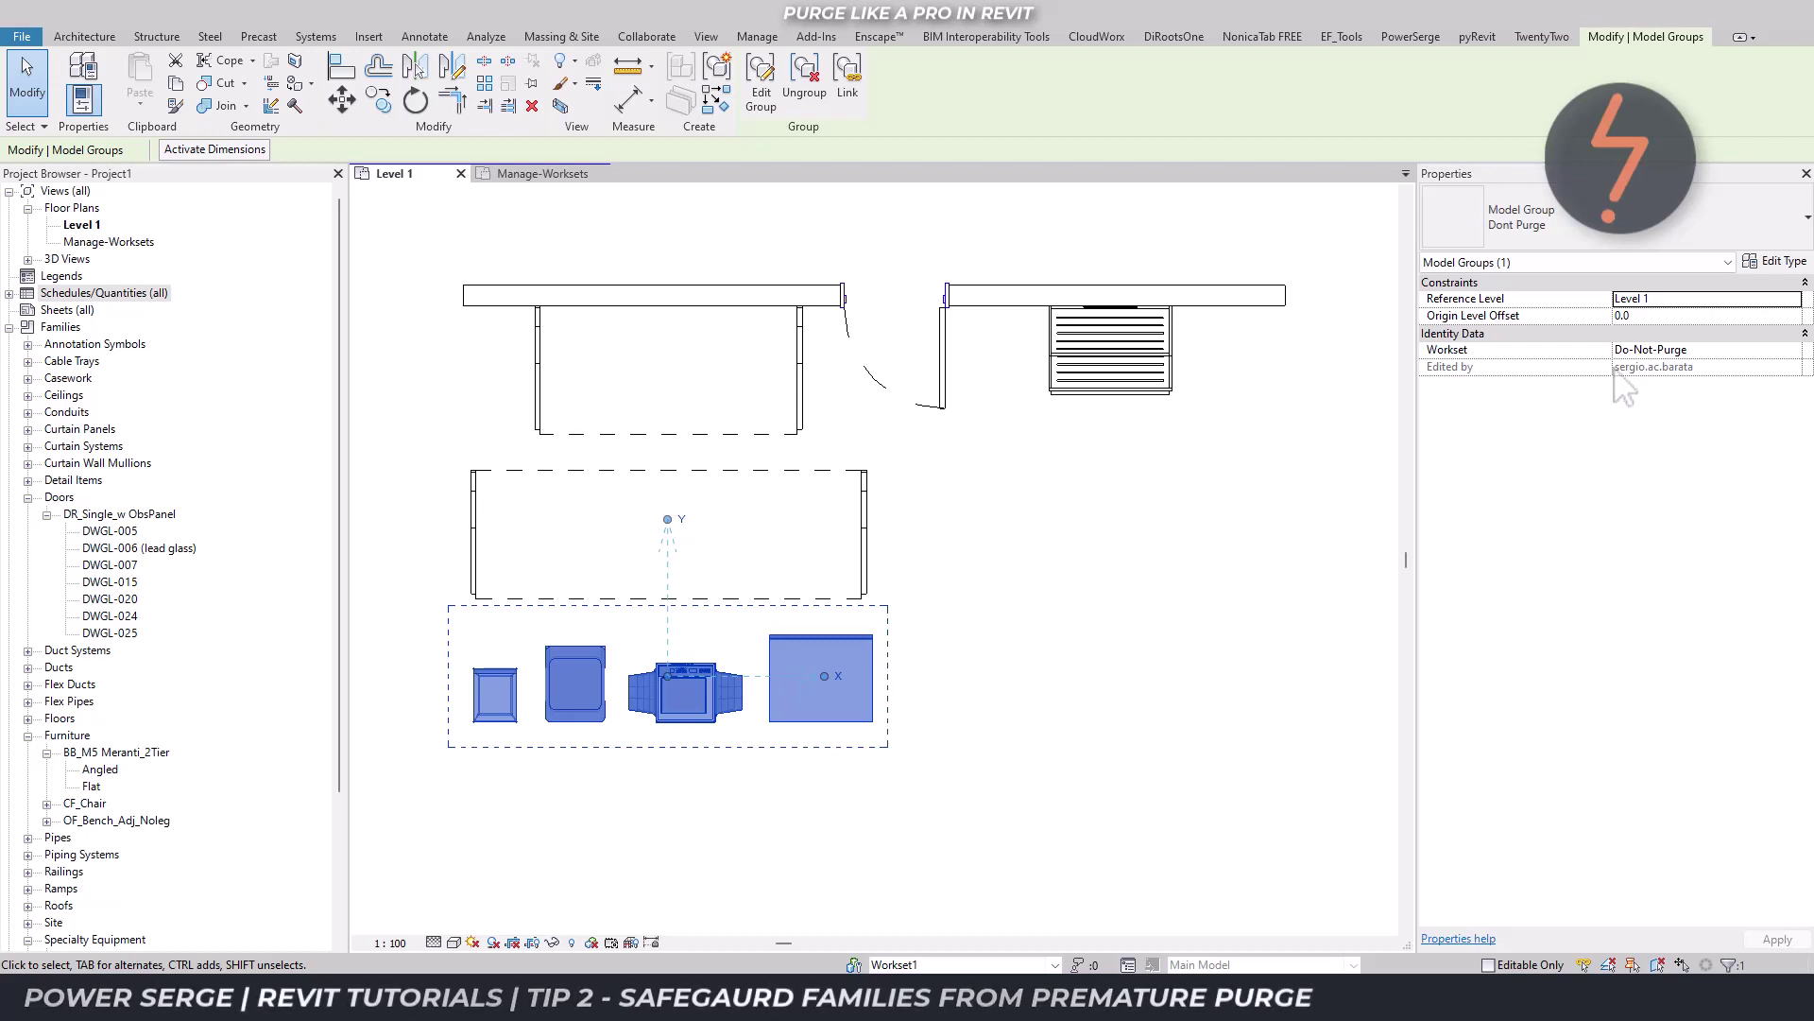
left_click(854, 964)
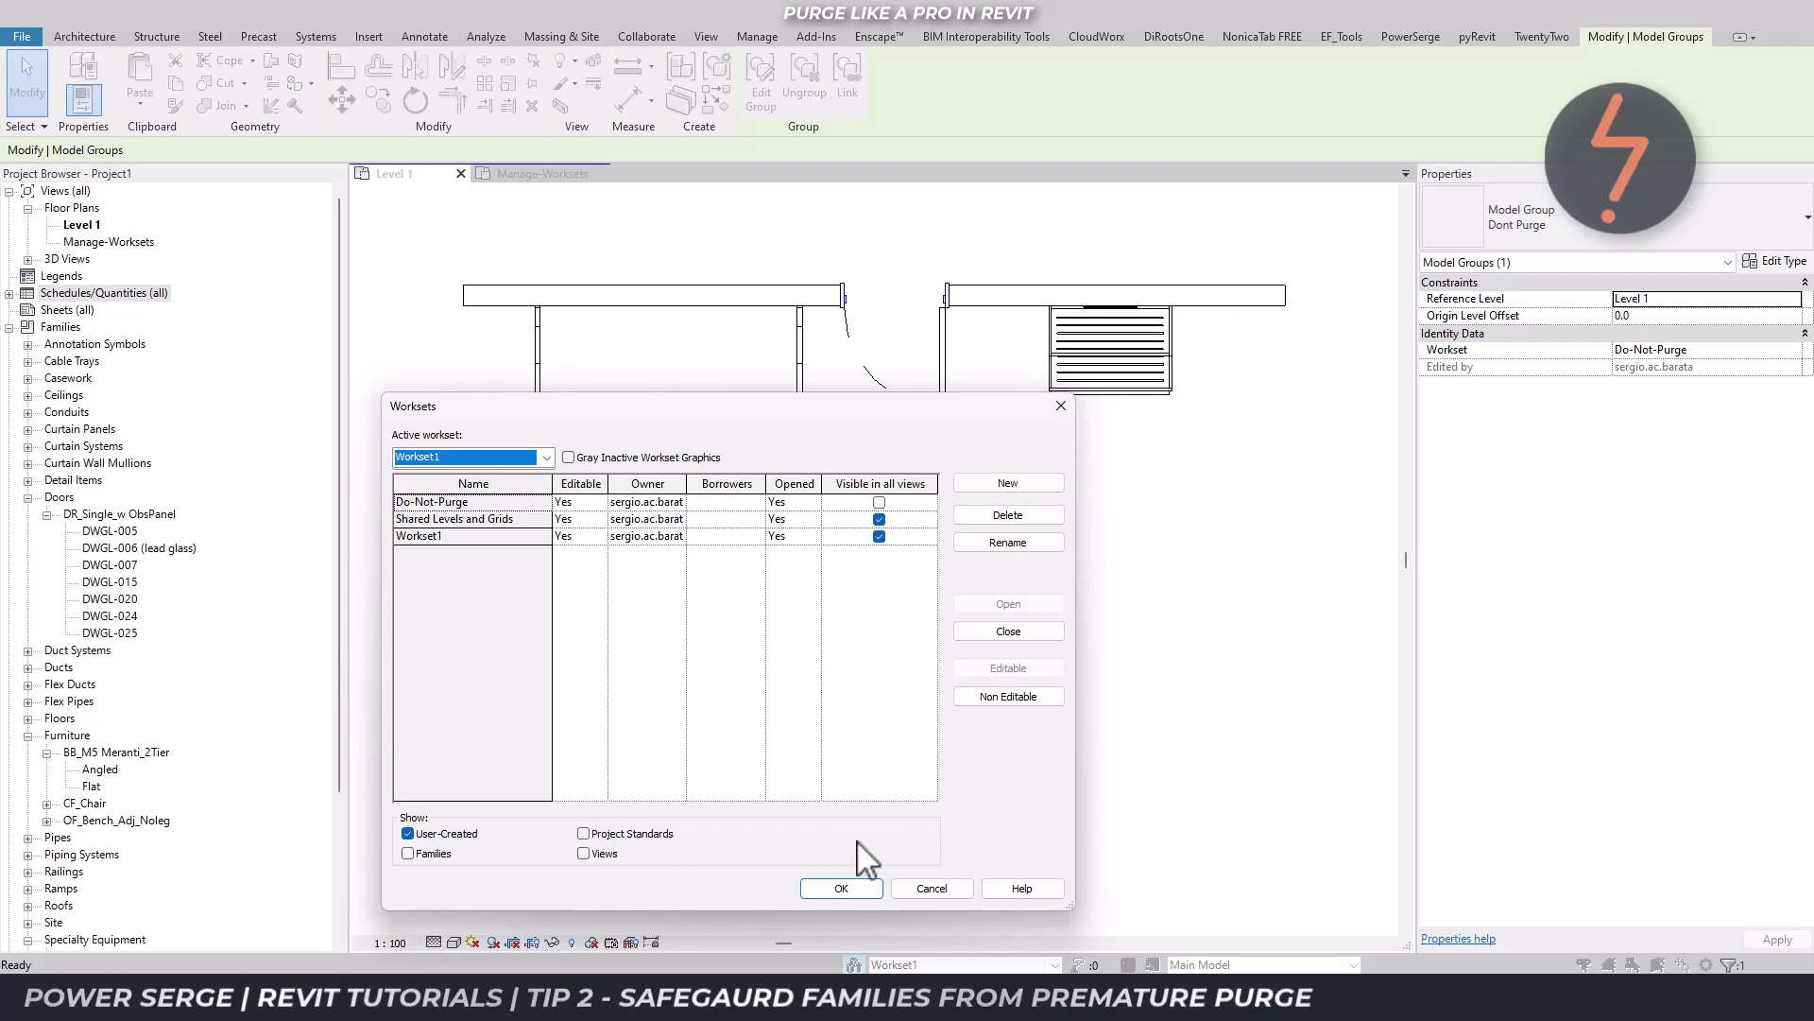
left_click(843, 888)
left_click(523, 176)
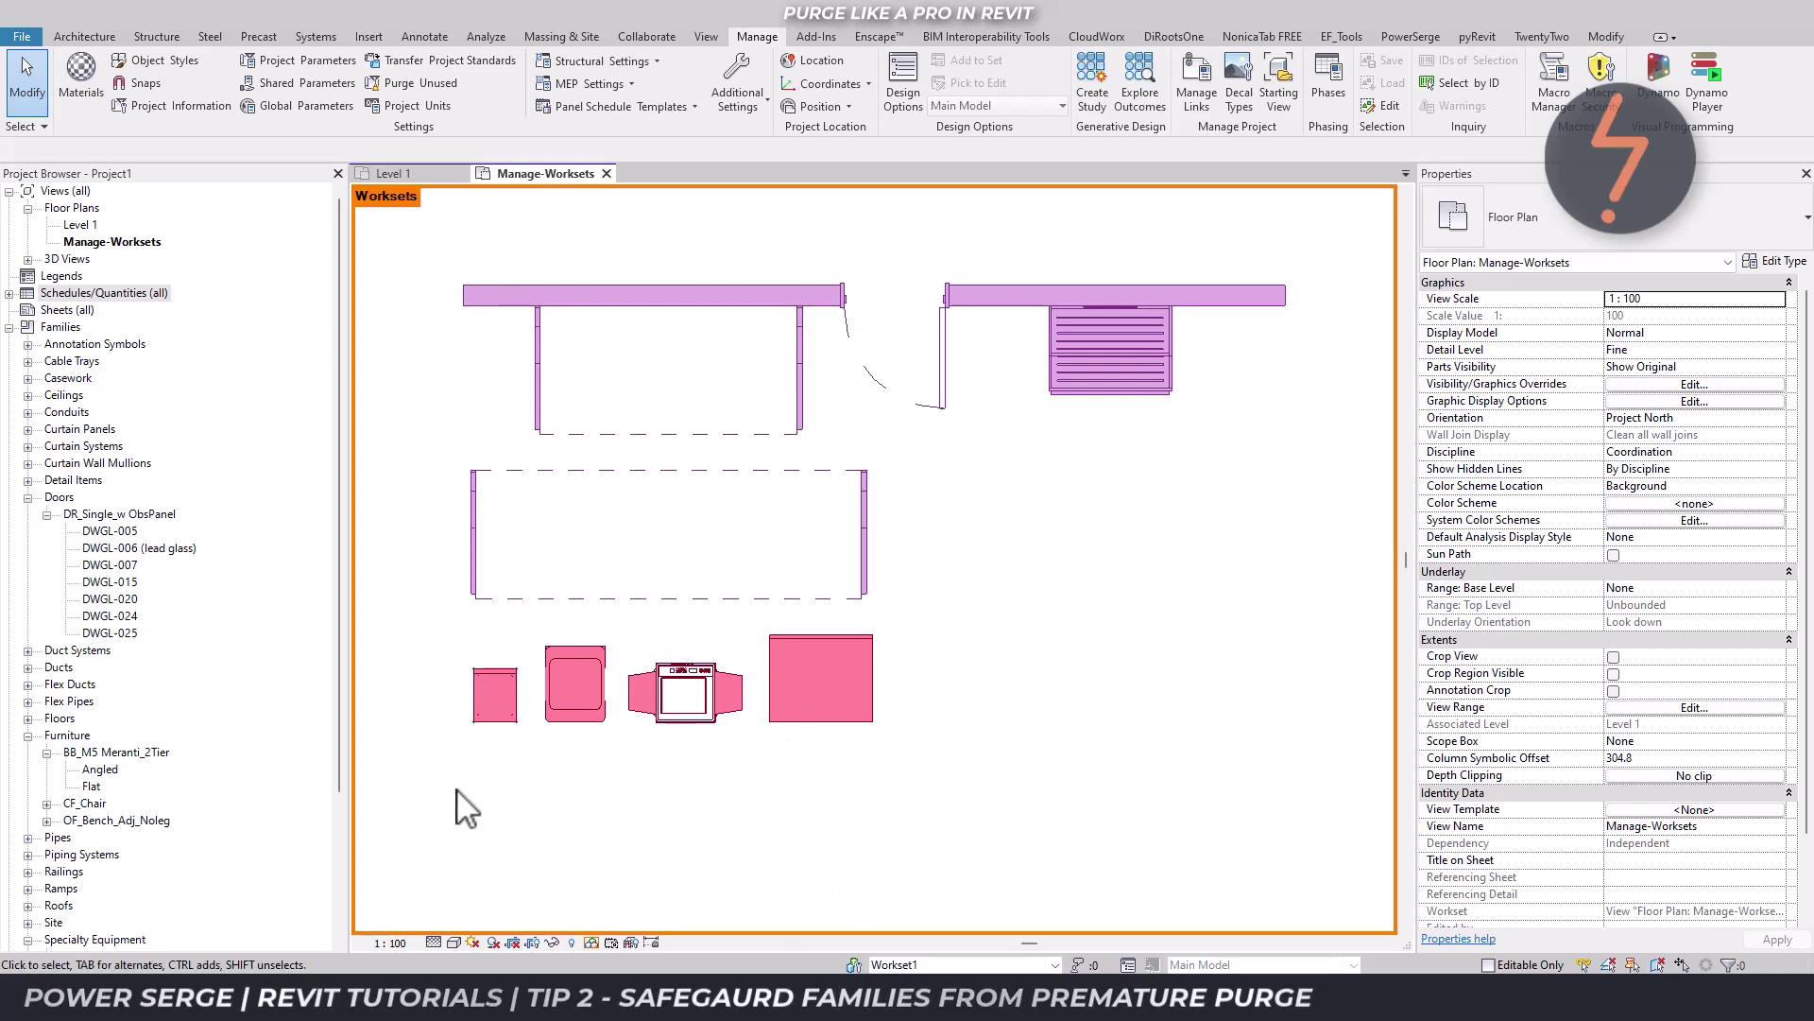
- Review the workset visibility overrides of the Manage-Worksets floor plan and switch to the Level 1 plan
key("v")
key("g")
left_click(876, 265)
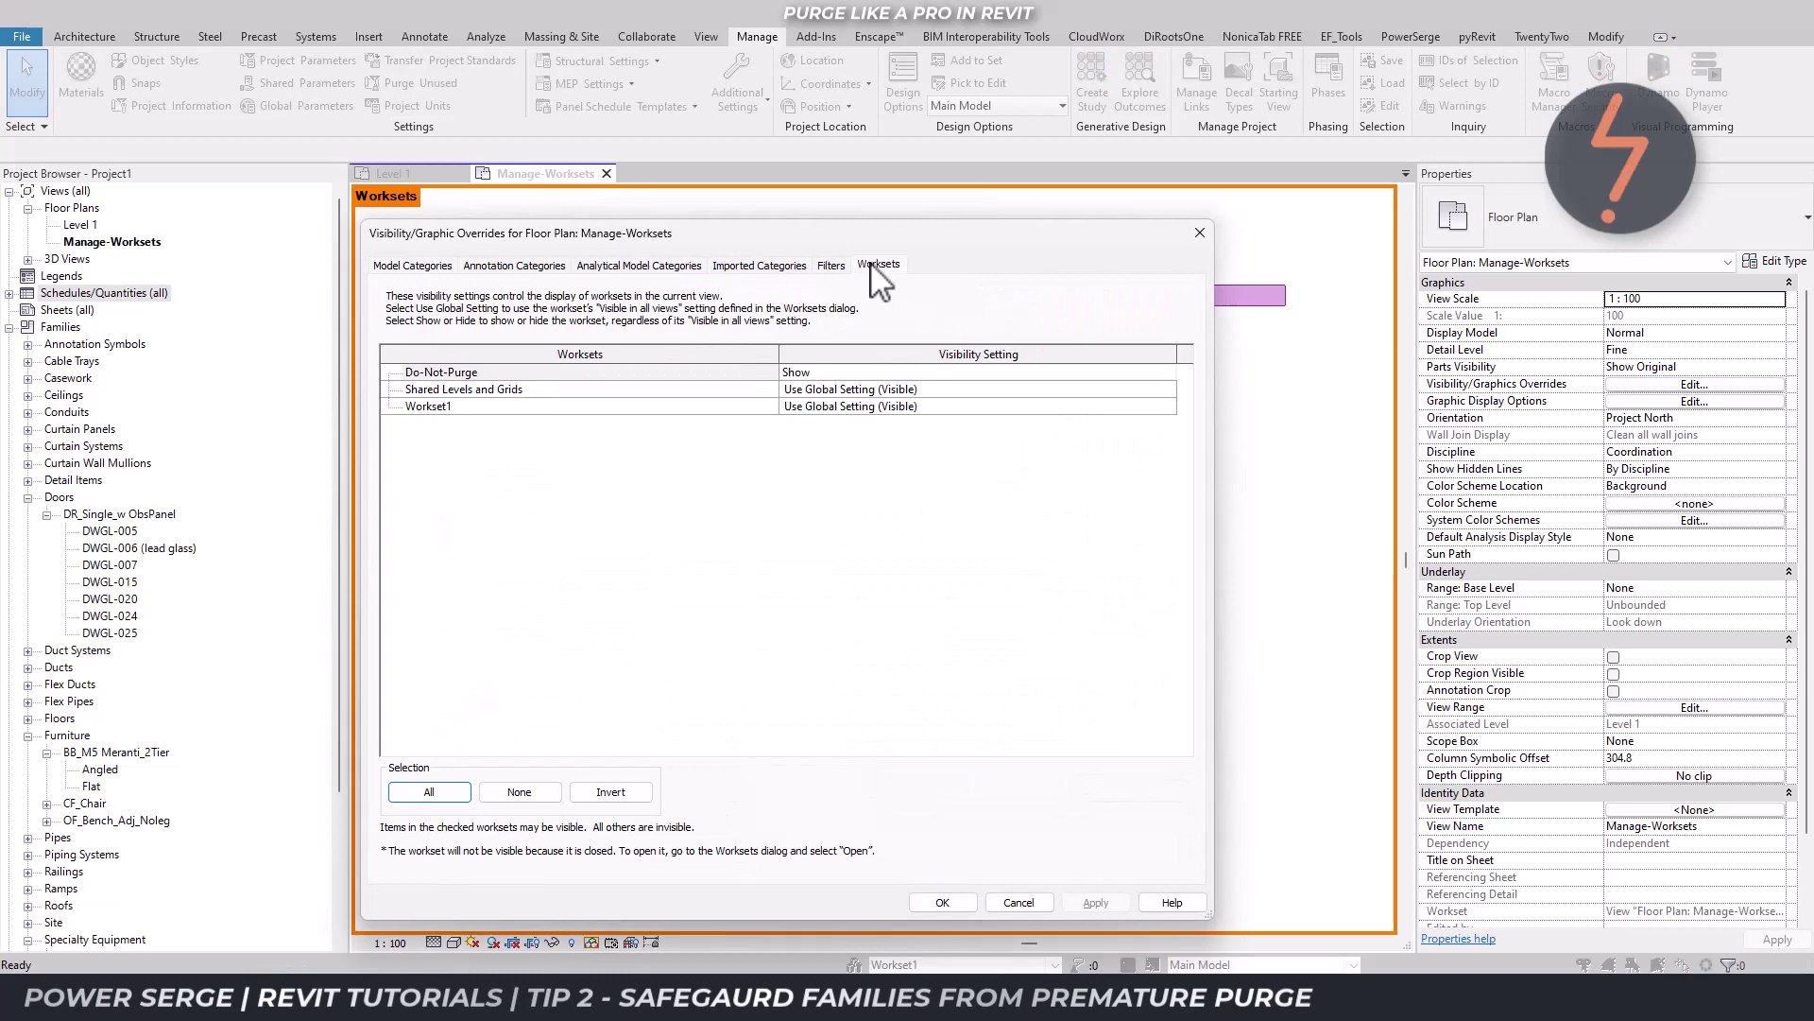
left_click(1200, 235)
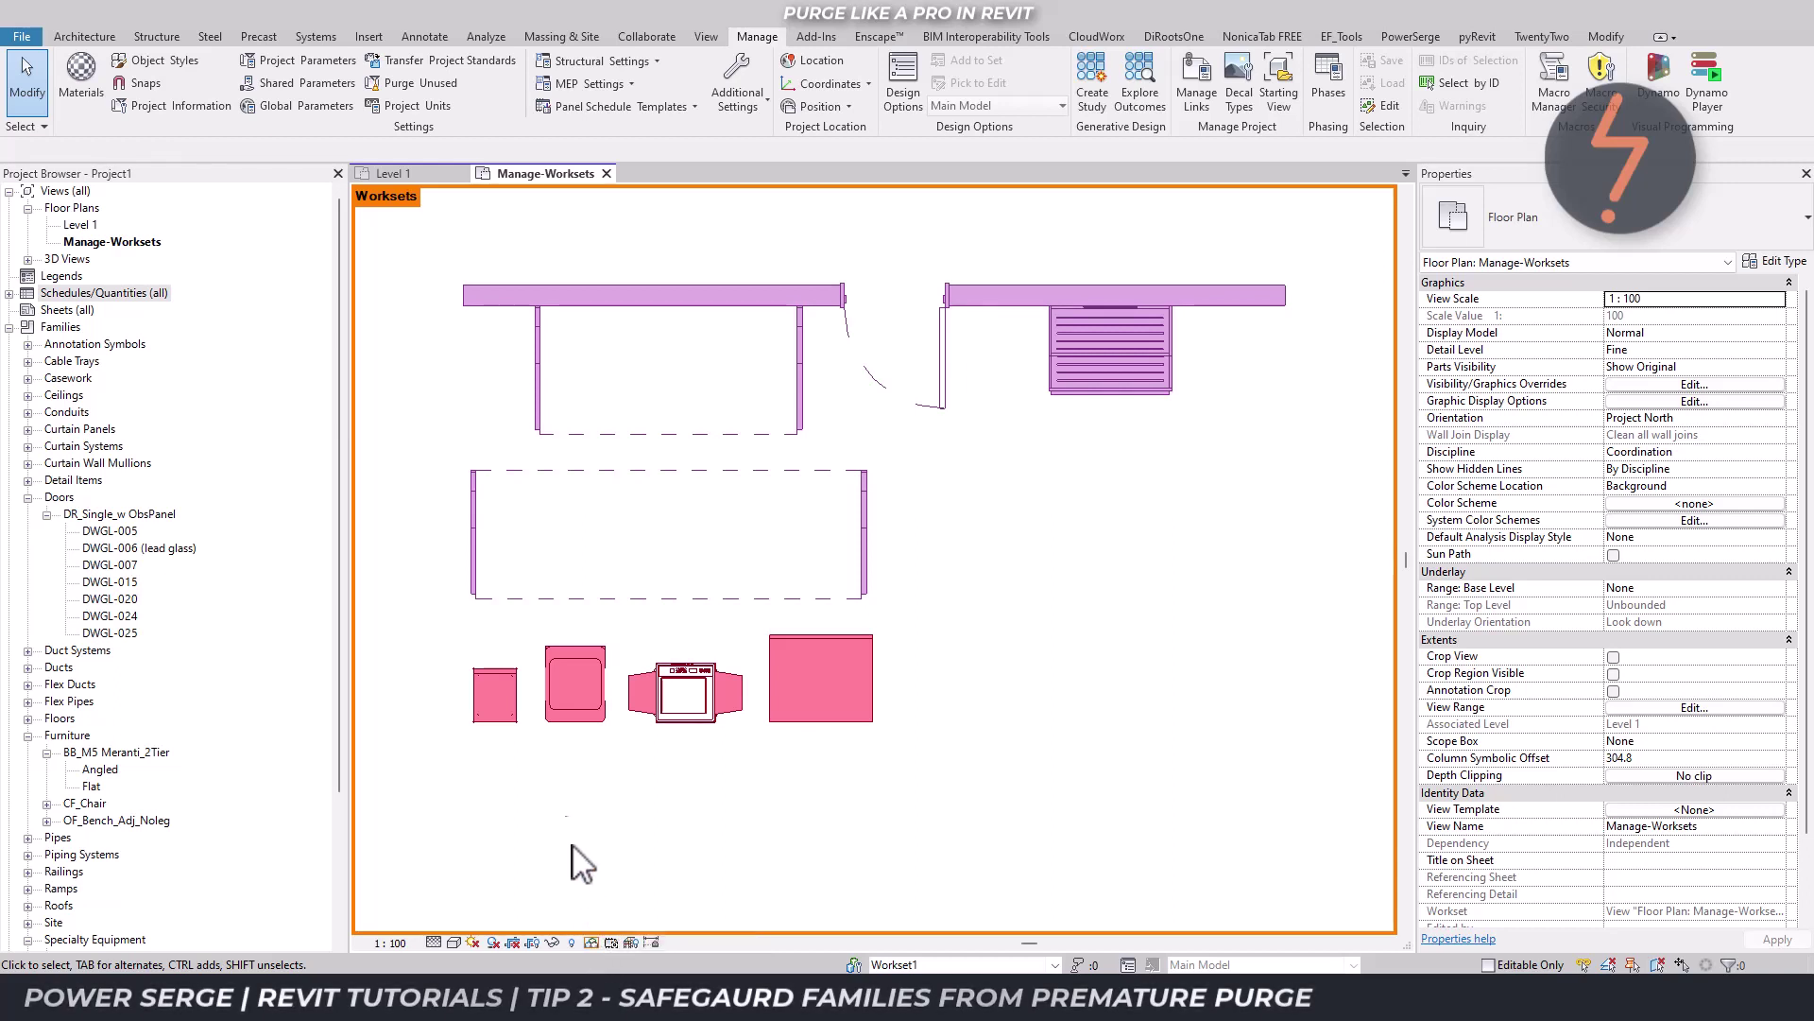
left_click(392, 174)
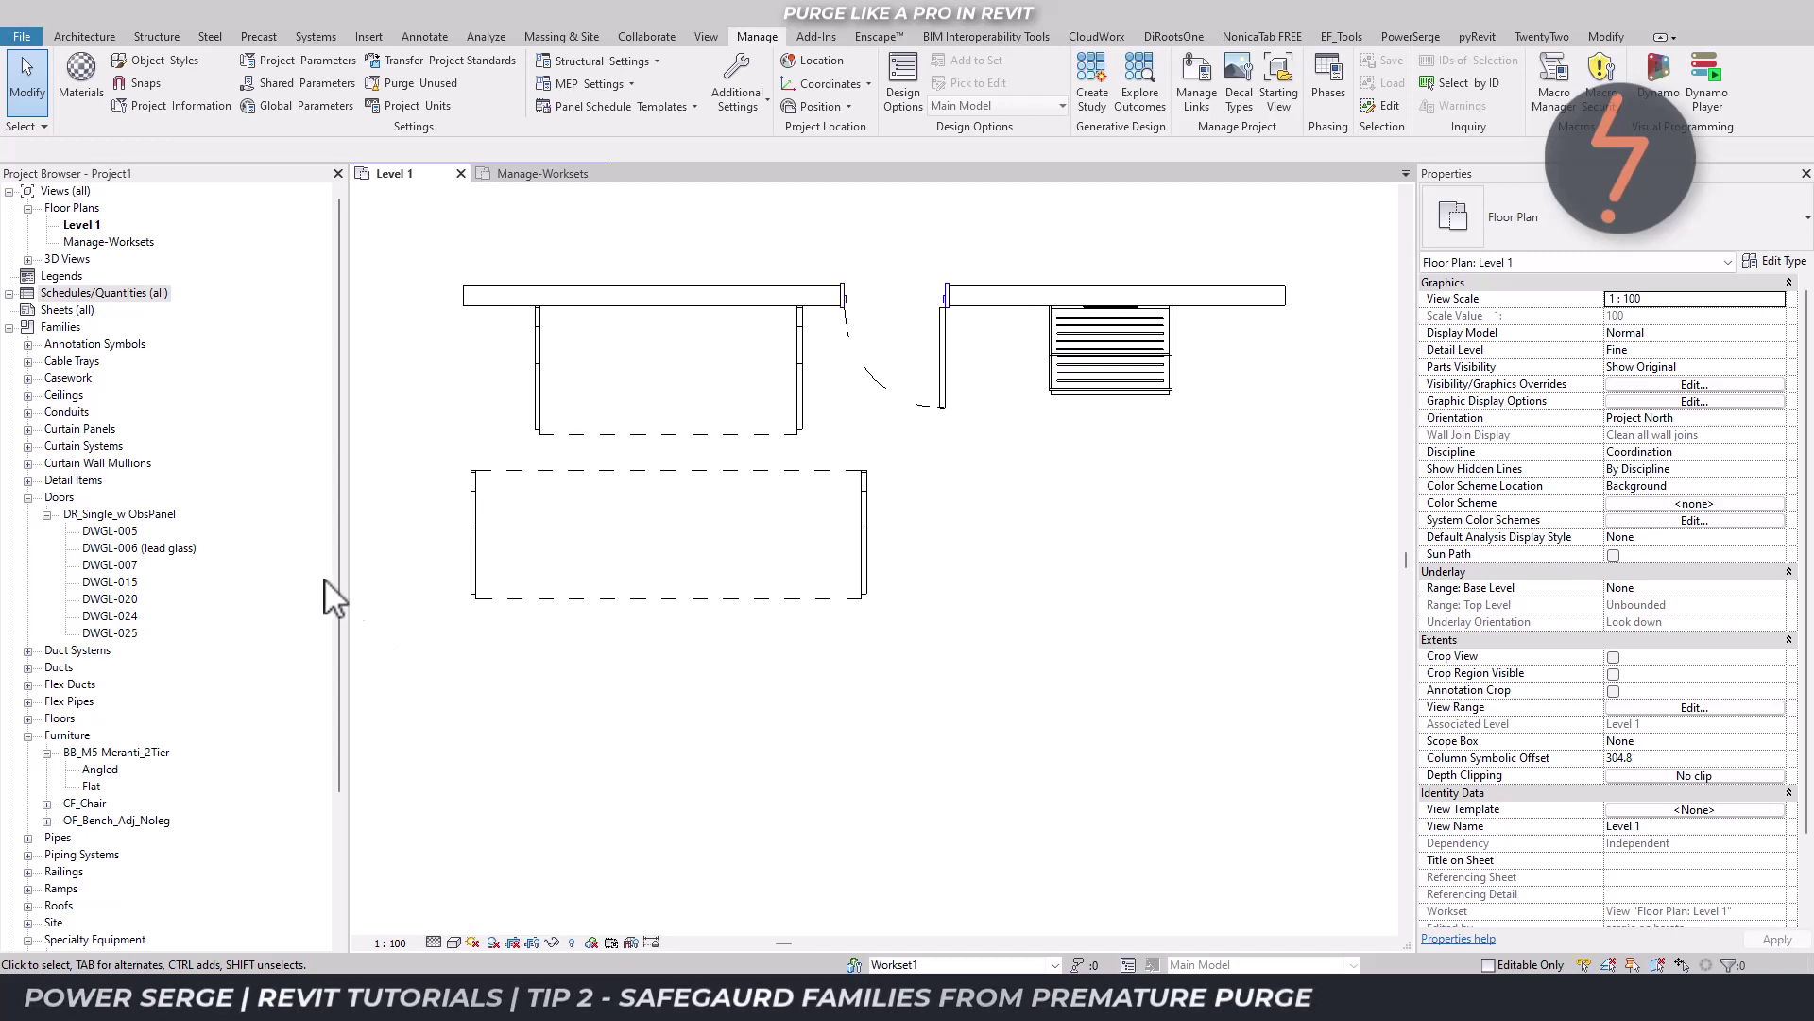
- Open the Multi-Category Schedule and filter it by Workset does not equal Do-Not-Purge
left_click(10, 294)
double_click(121, 313)
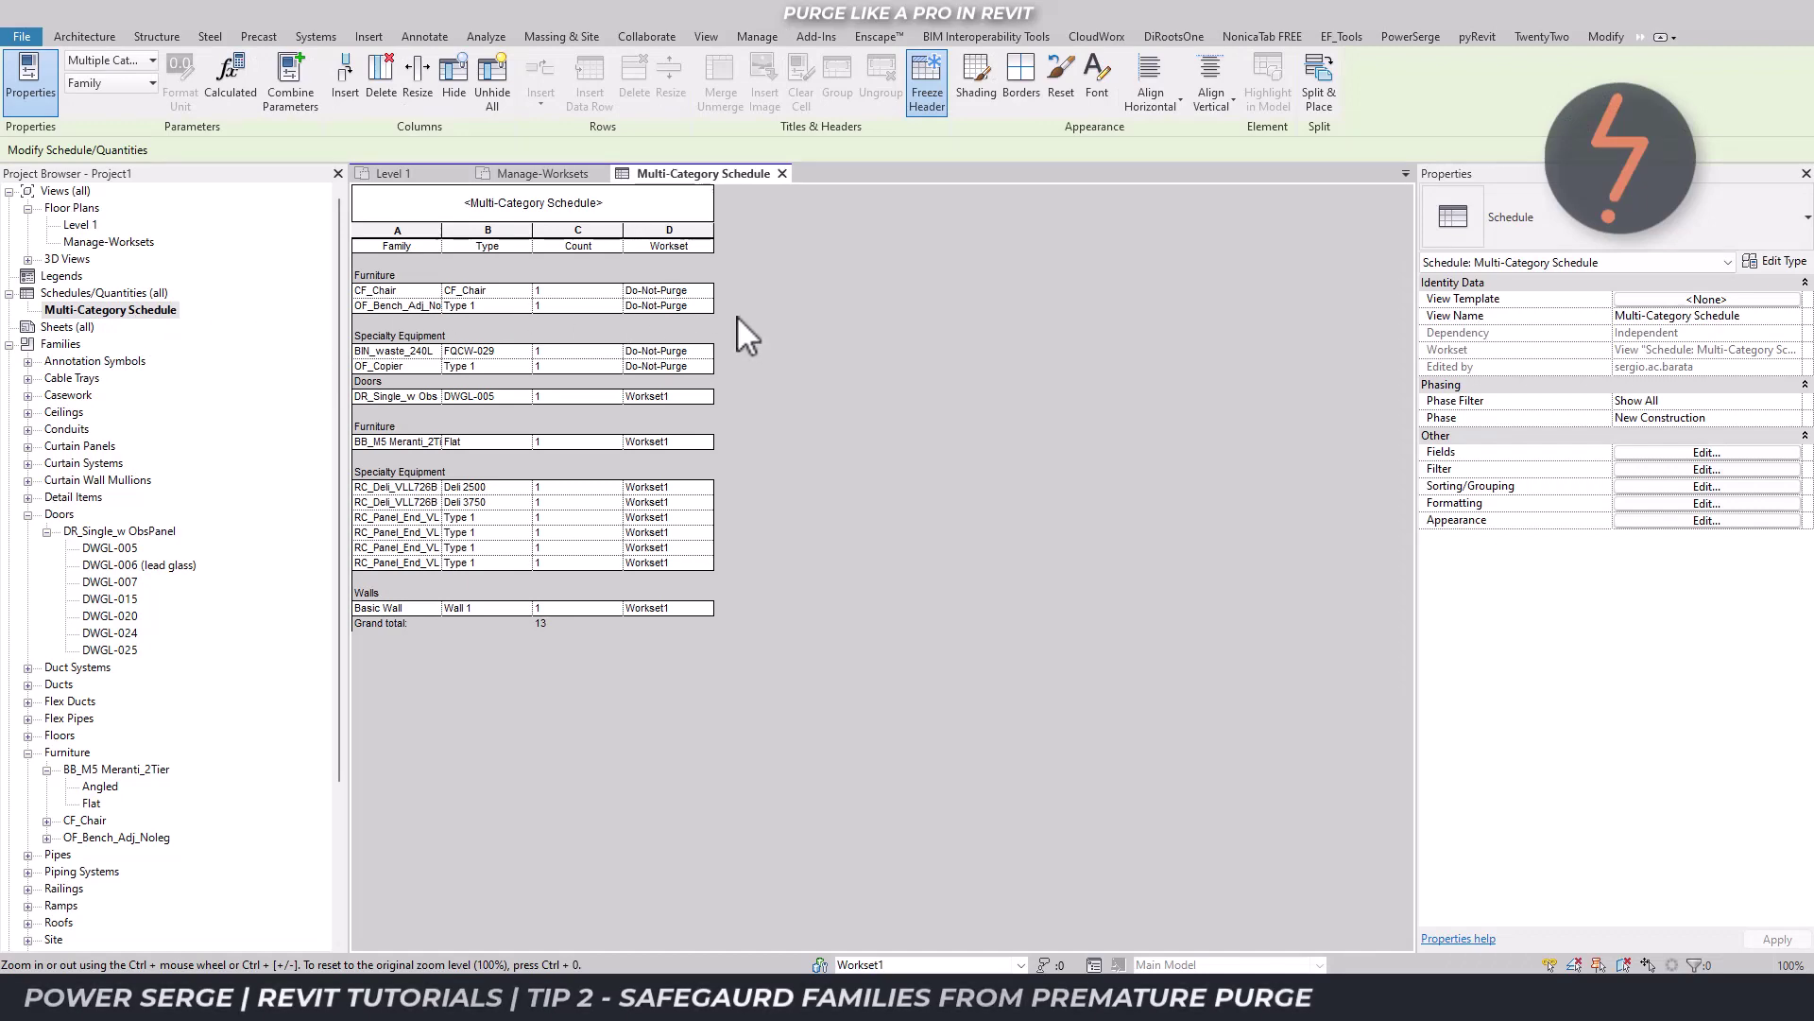
left_click(1621, 470)
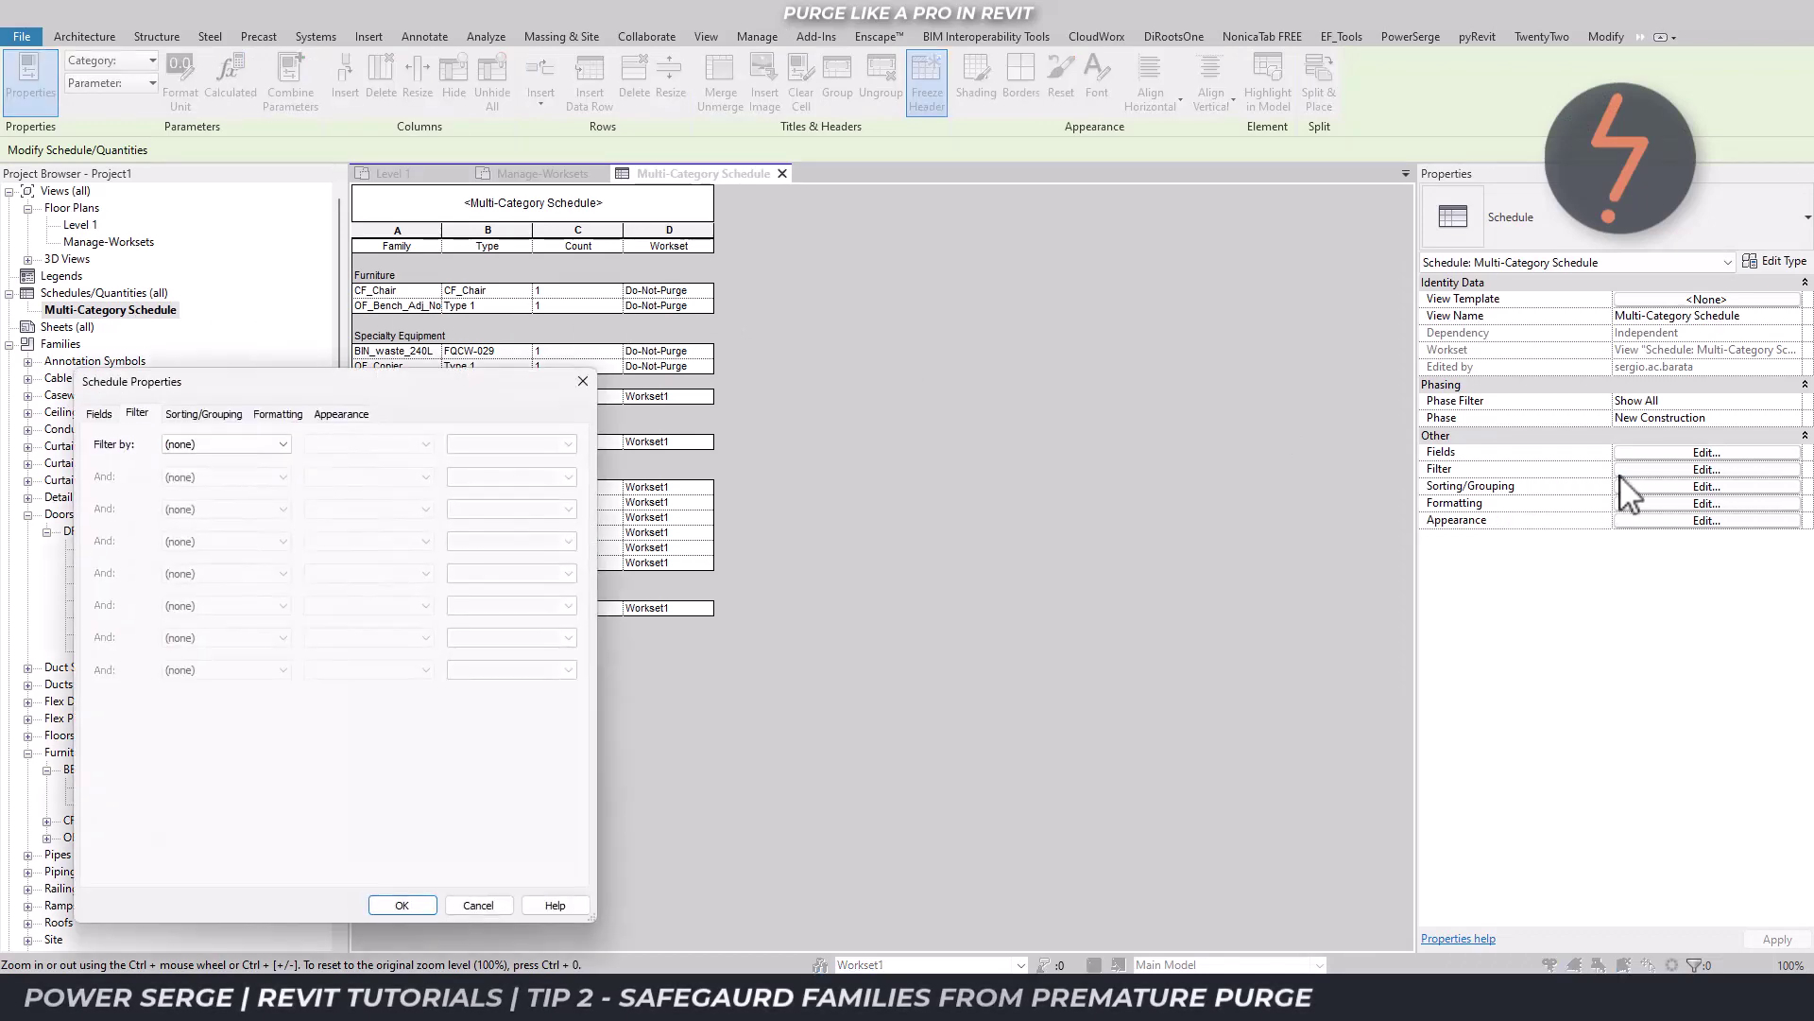
left_click(283, 445)
left_click(261, 511)
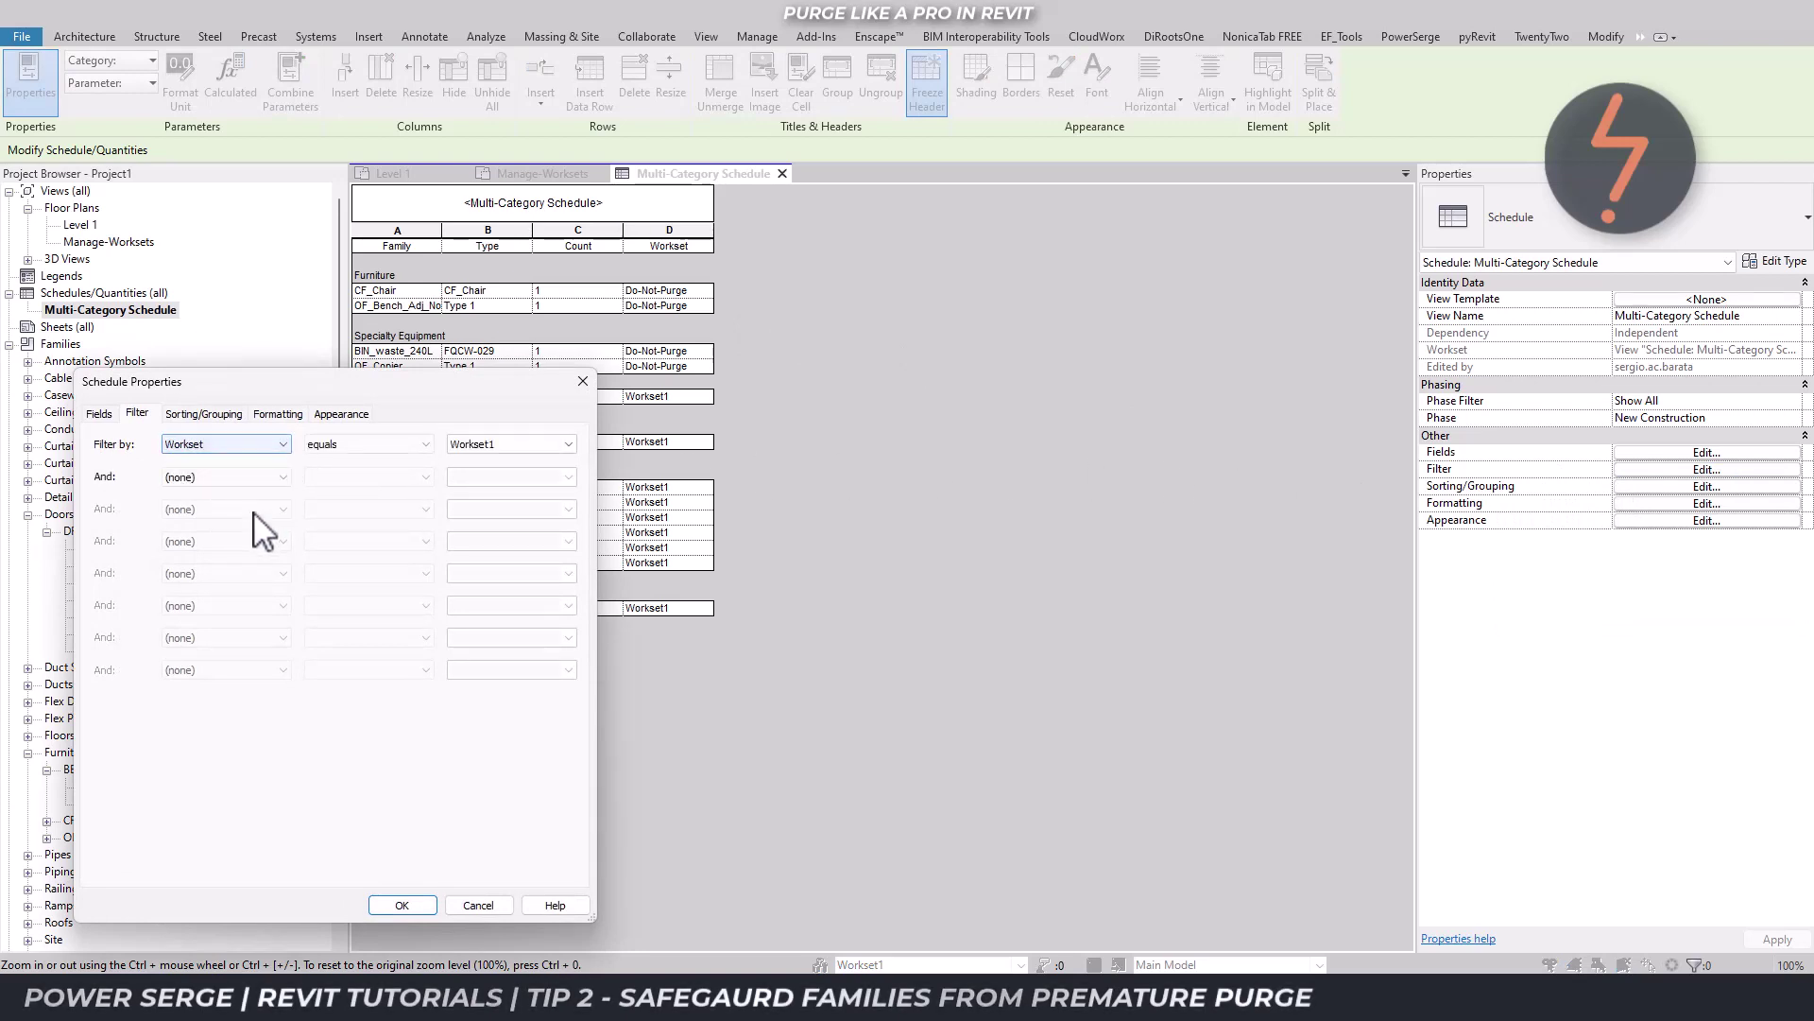
left_click(419, 446)
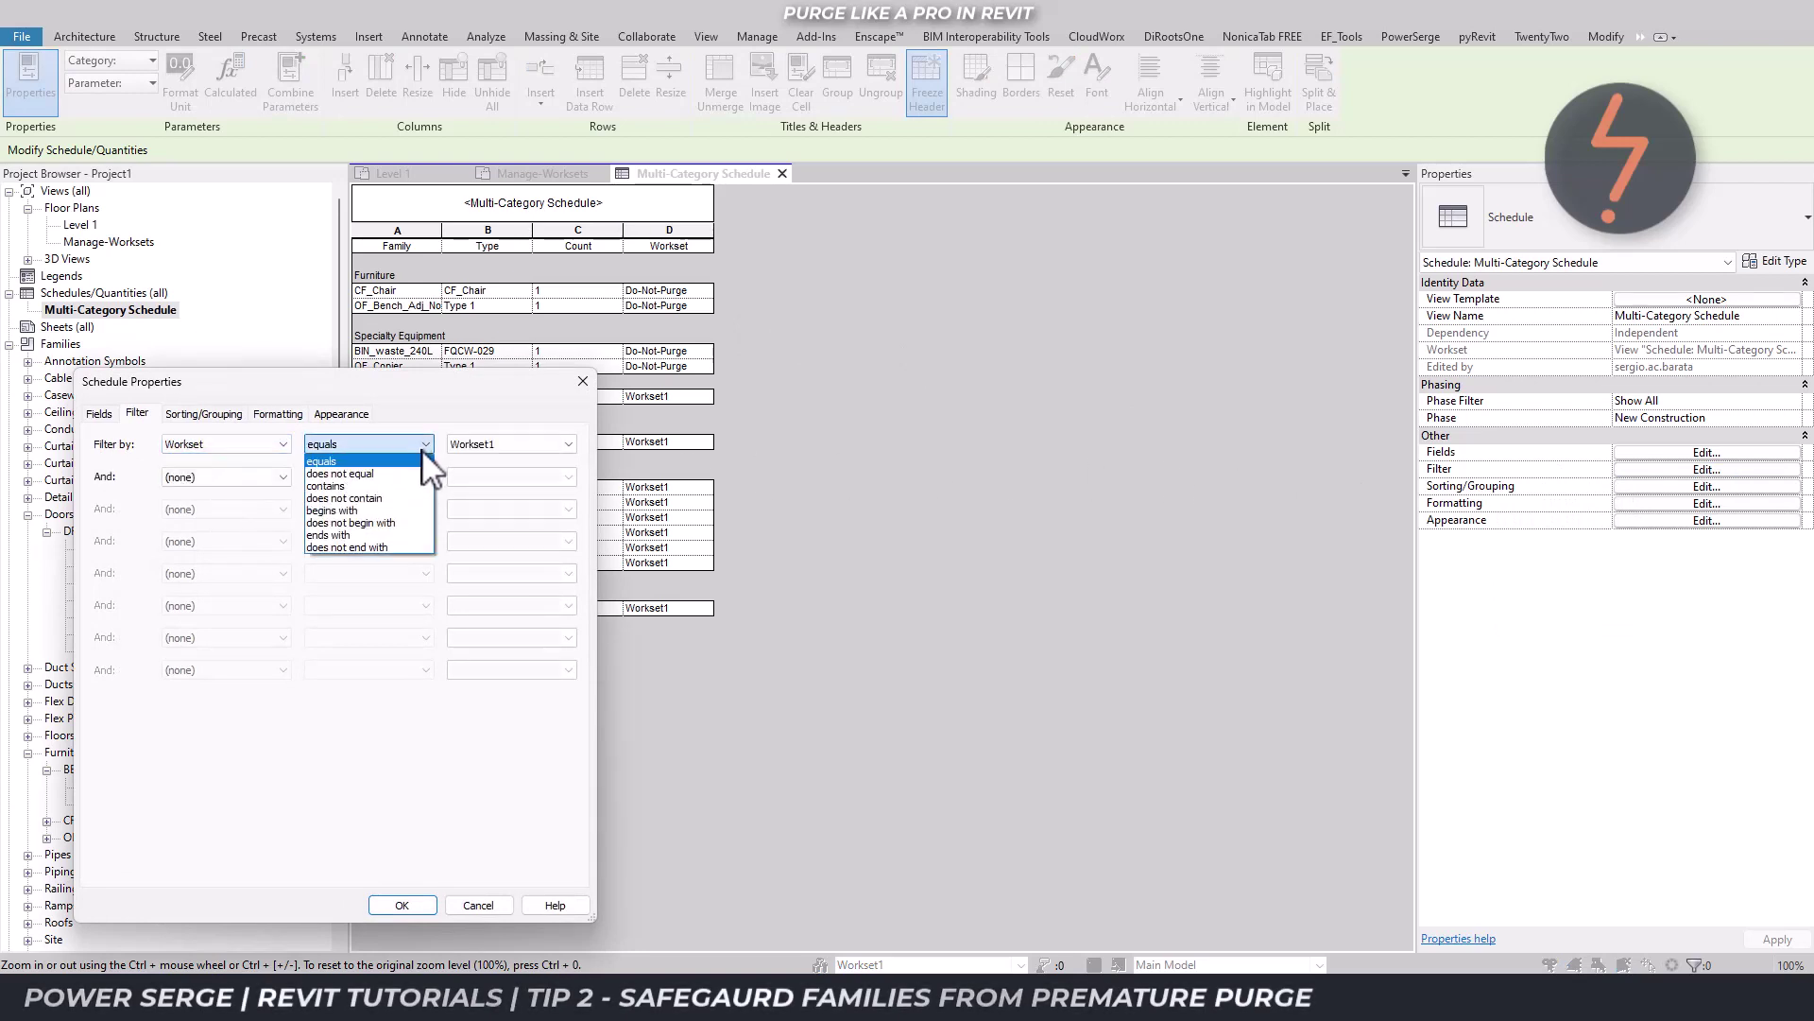
left_click(410, 472)
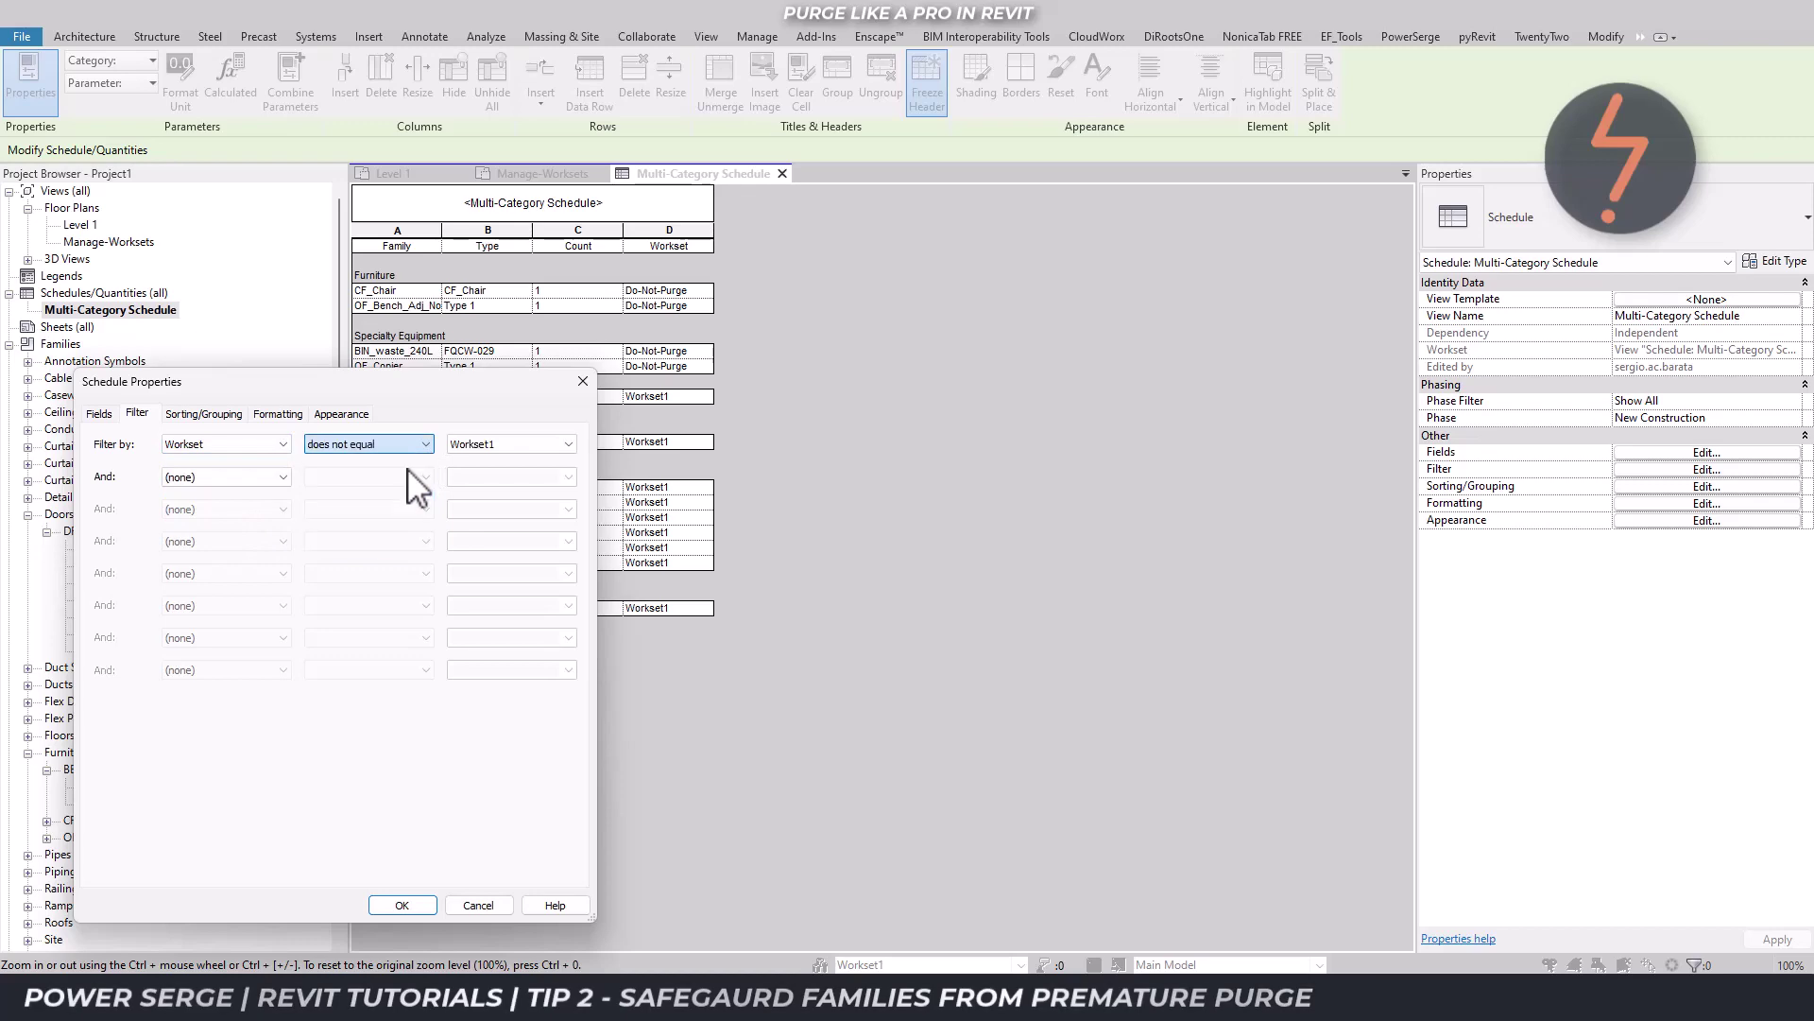
left_click(569, 446)
left_click(560, 485)
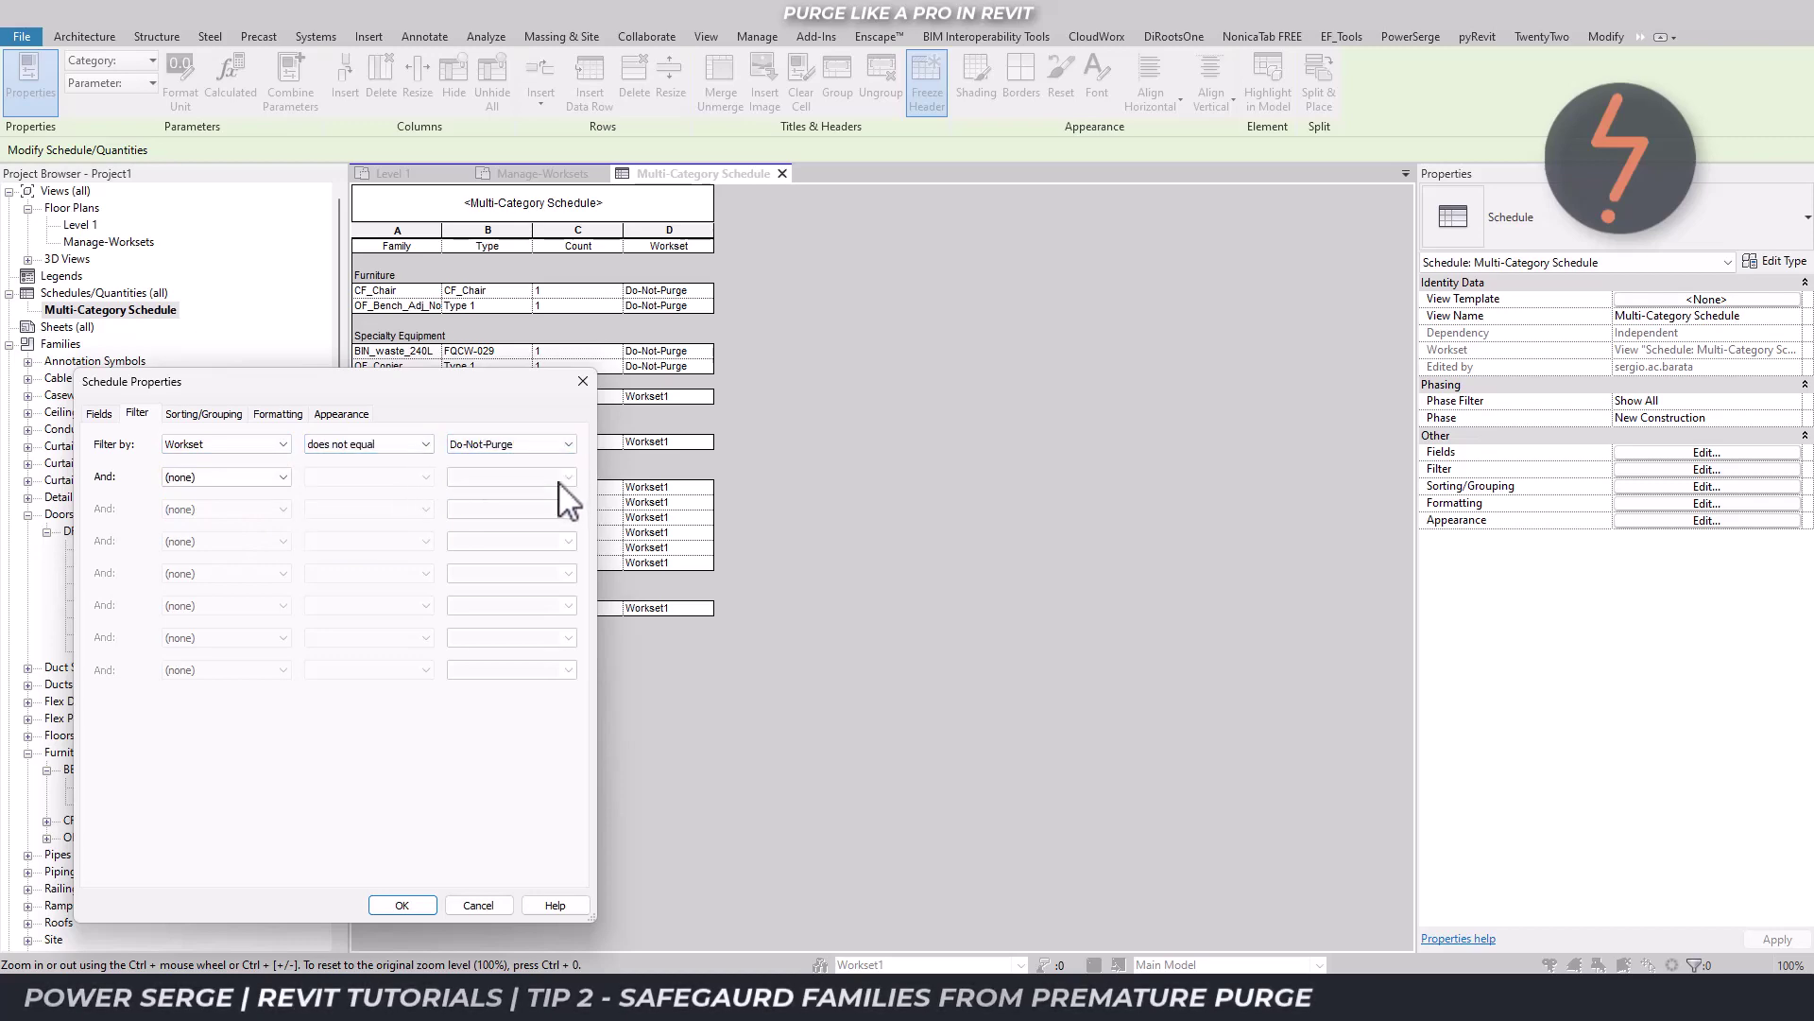
left_click(401, 905)
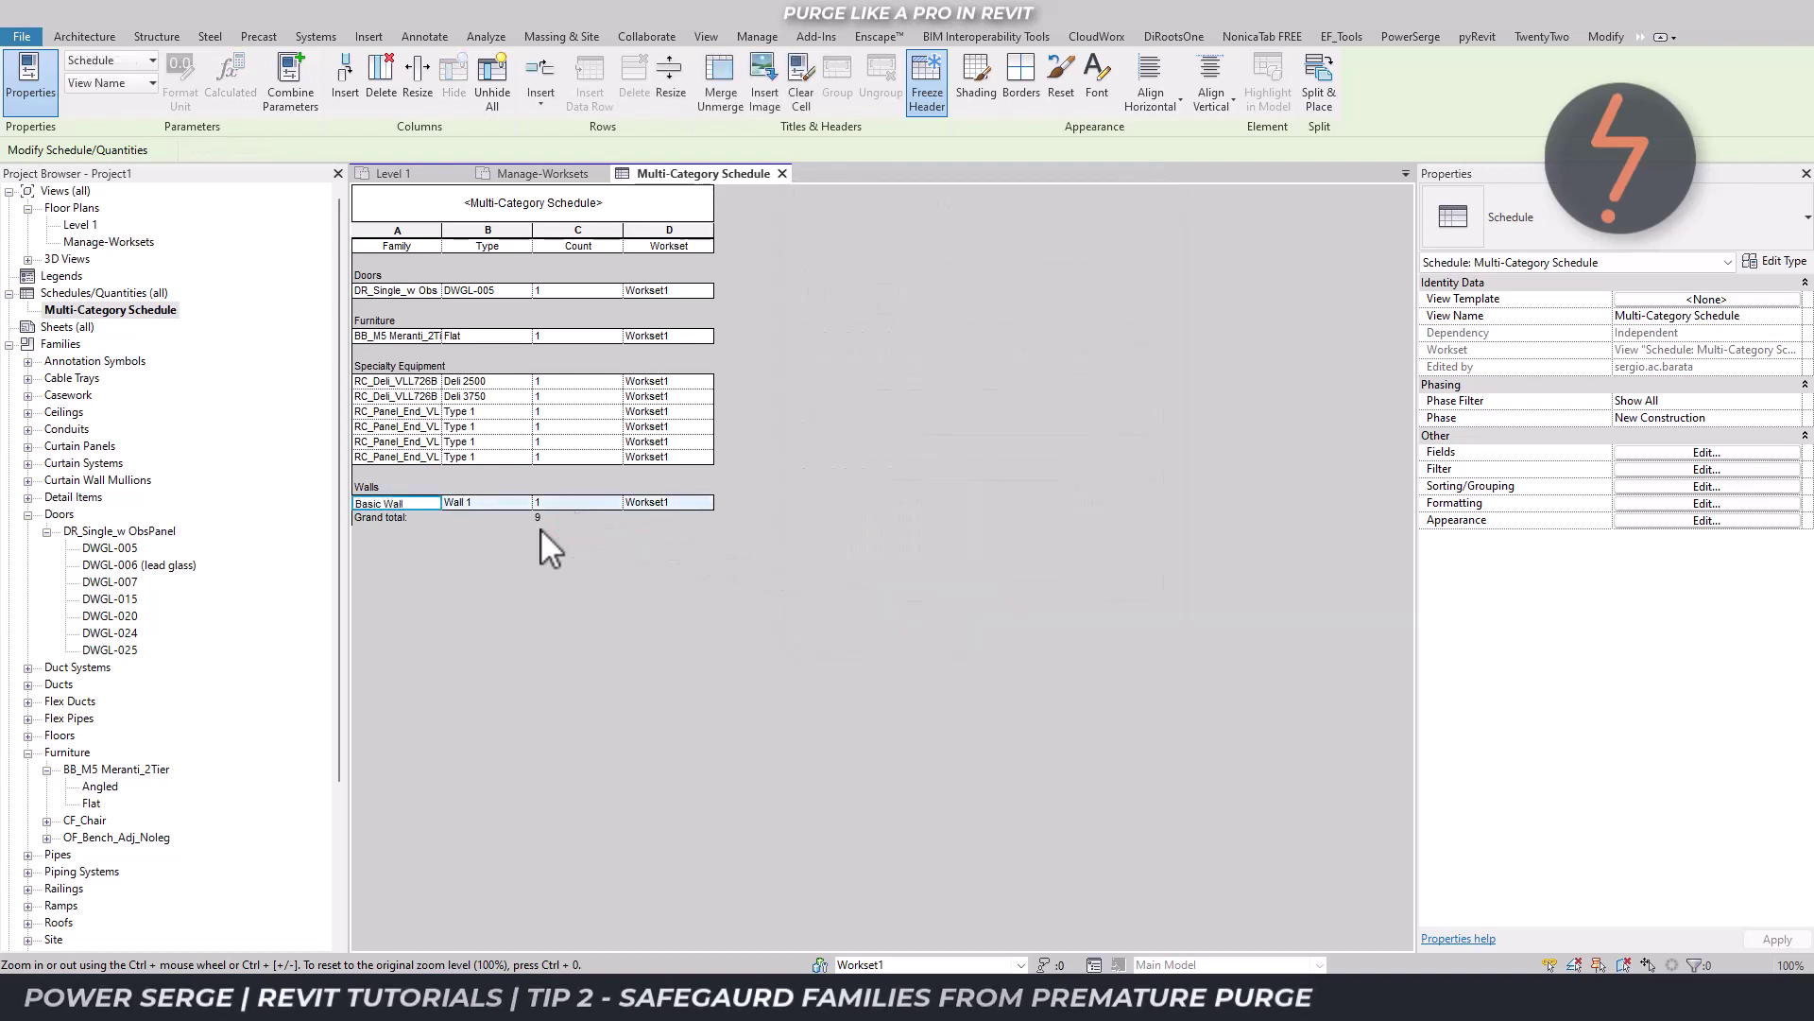
- Close the Manage-Worksets view and tile the Level 1 plan beside the Multi-Category Schedule, fitting the plan in its window
left_click(601, 174)
left_click(435, 175)
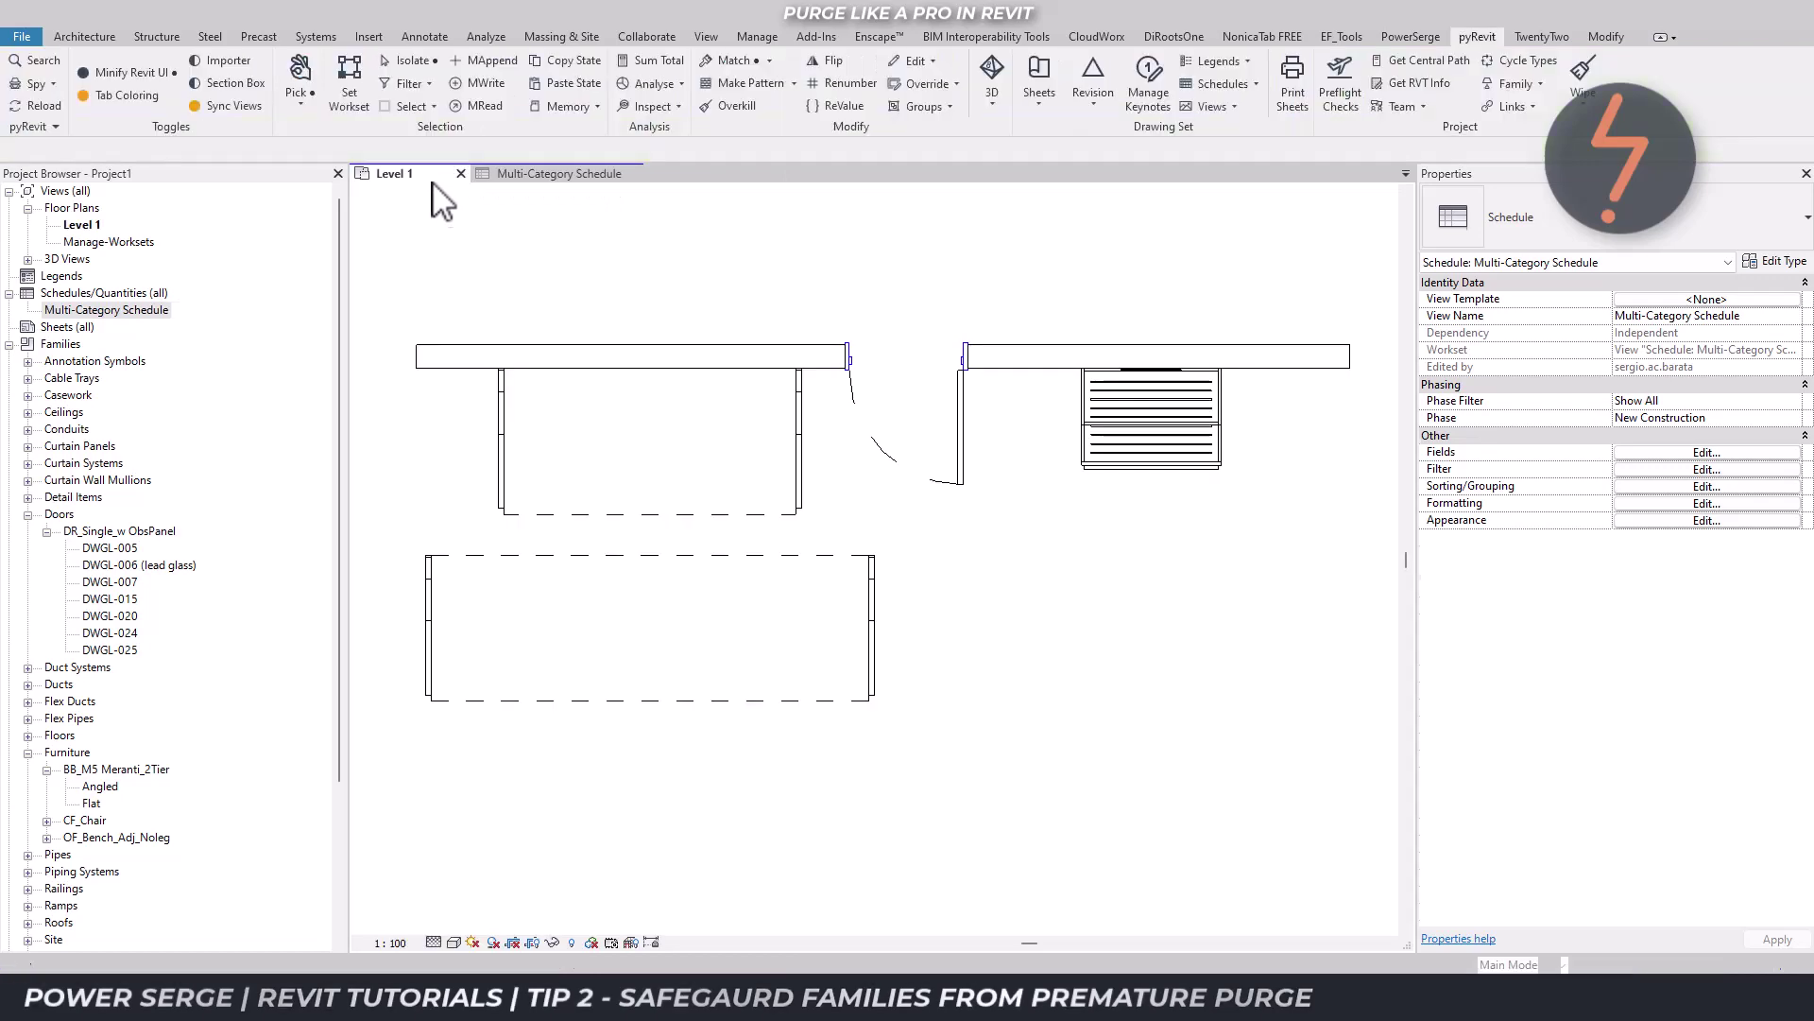
key("w")
key("t")
right_click(453, 231)
left_click(475, 403)
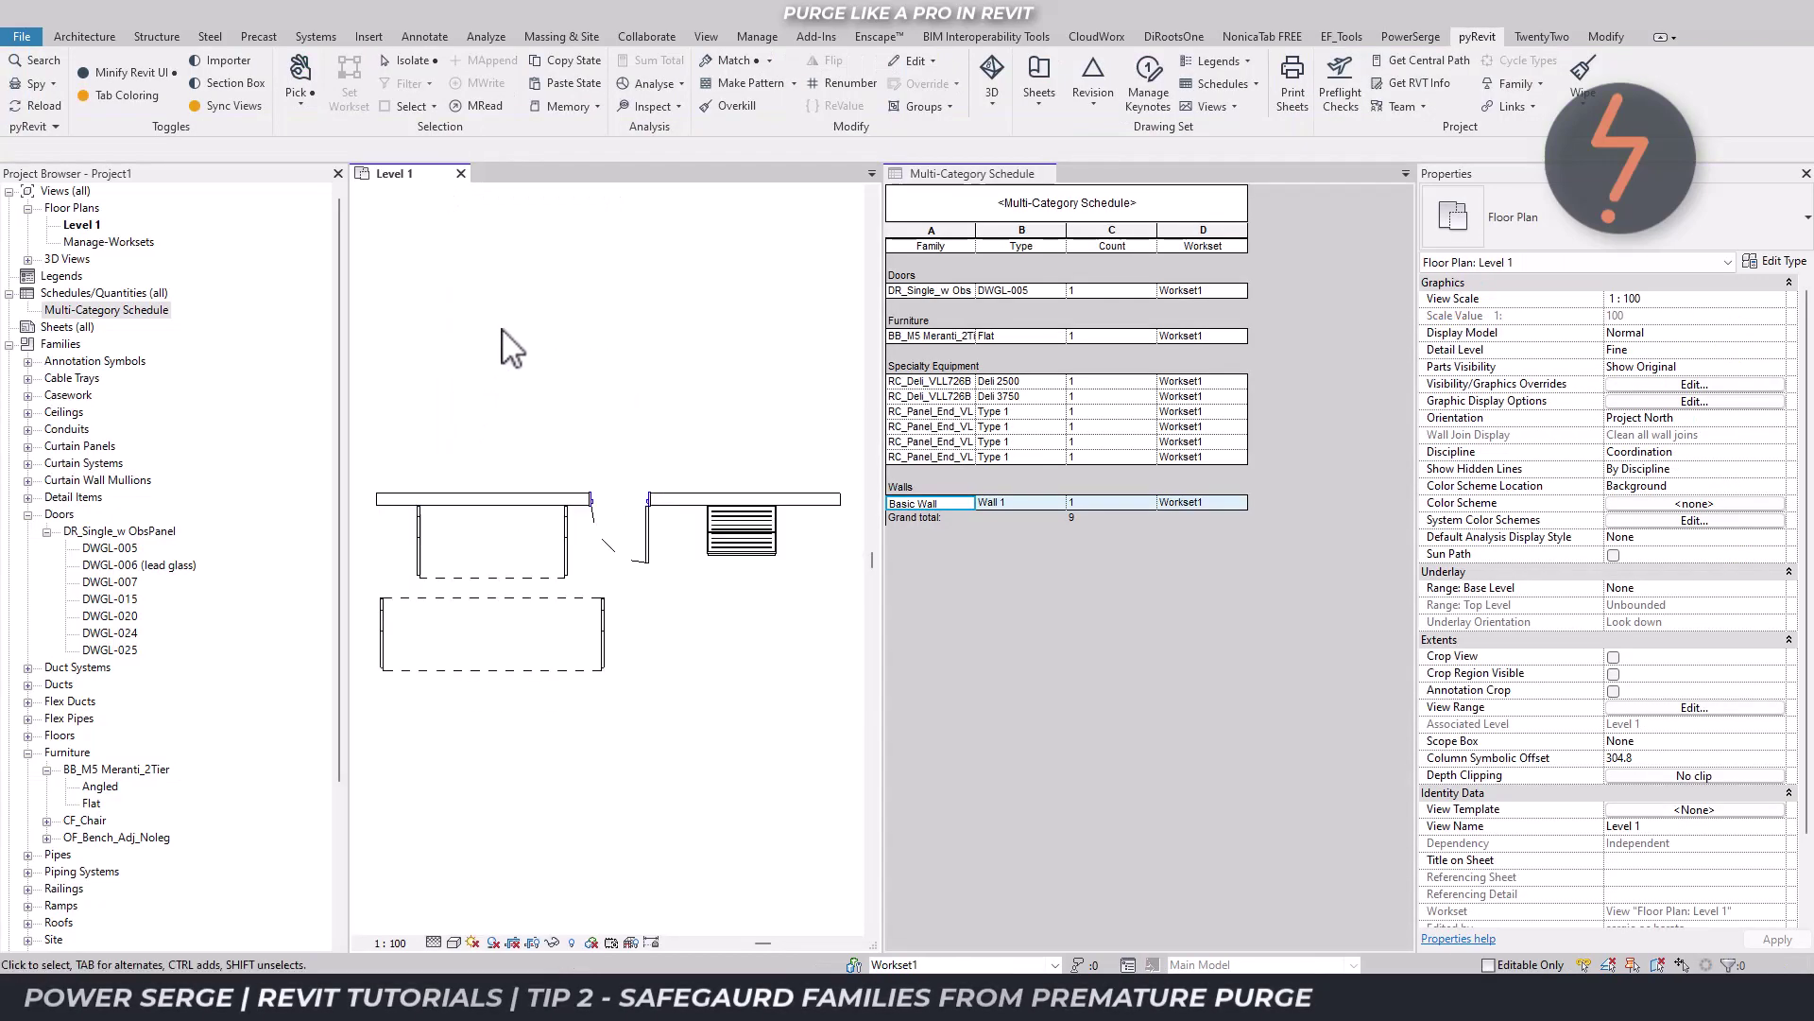
- Select each door, furniture, specialty equipment and wall entry in the Multi-Category Schedule to locate its element in the Level 1 plan
left_click(910, 291)
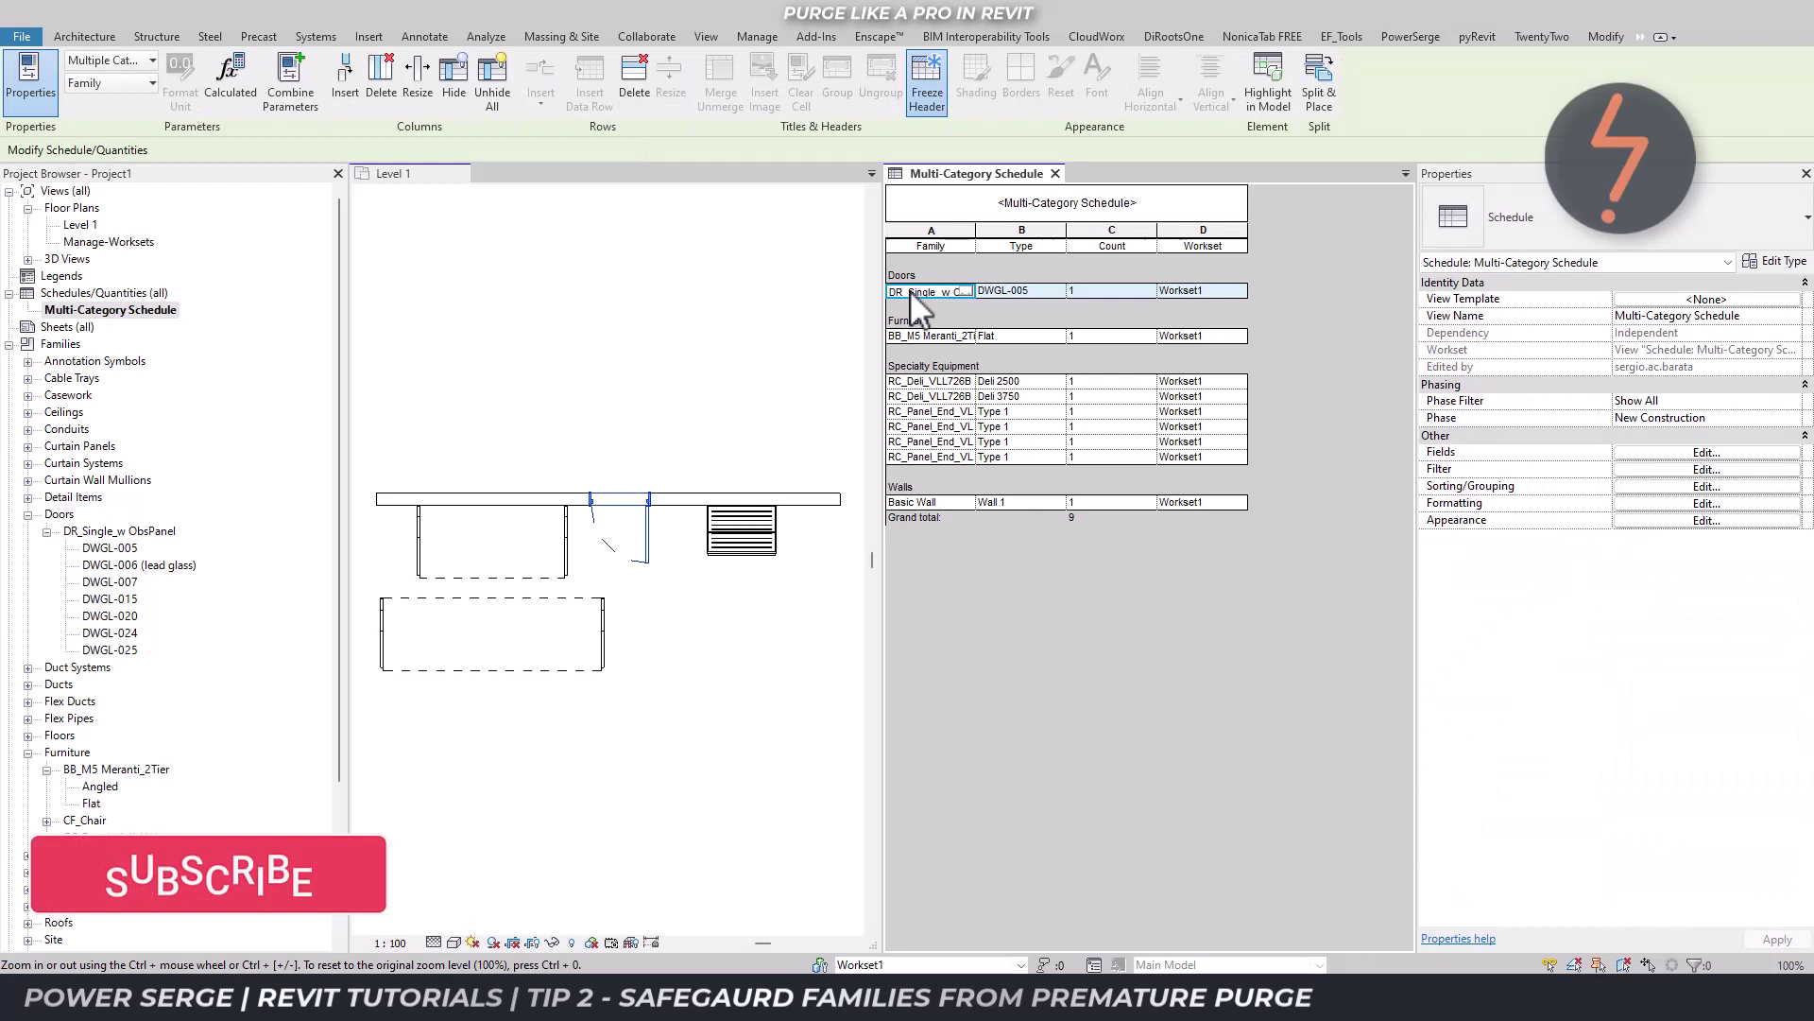
left_click(918, 334)
left_click(919, 383)
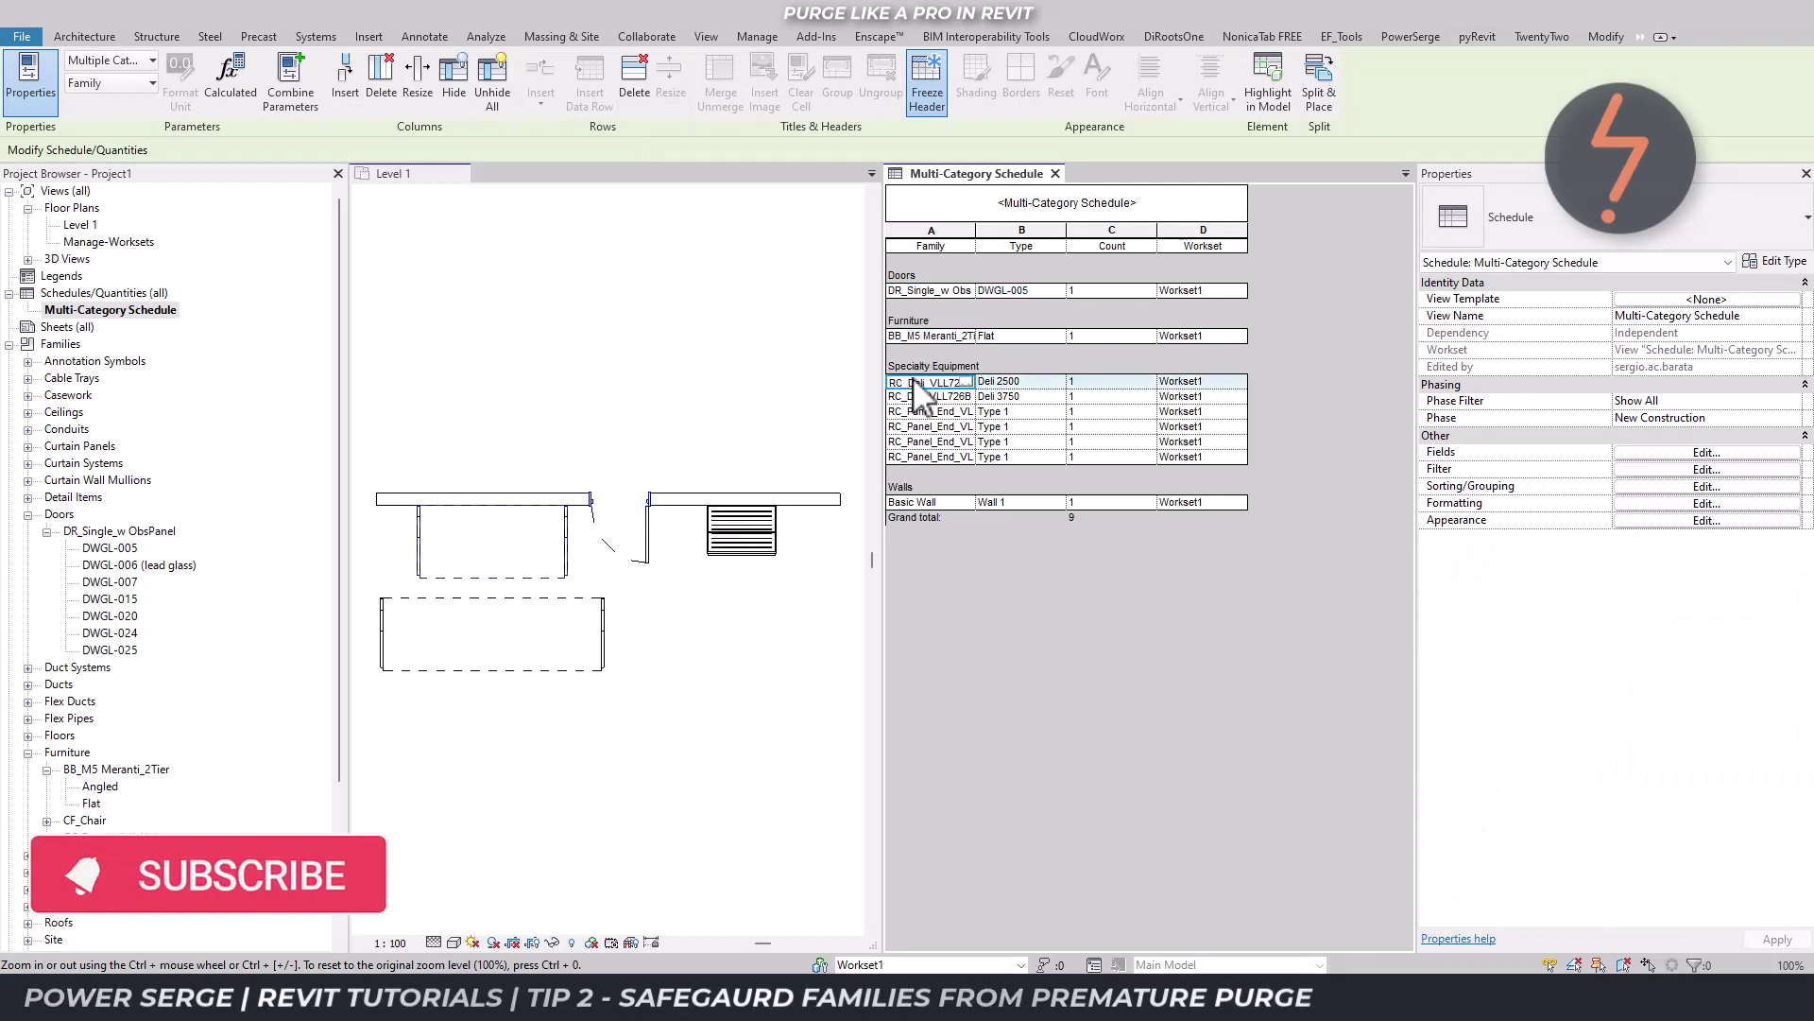
left_click(915, 397)
left_click(915, 412)
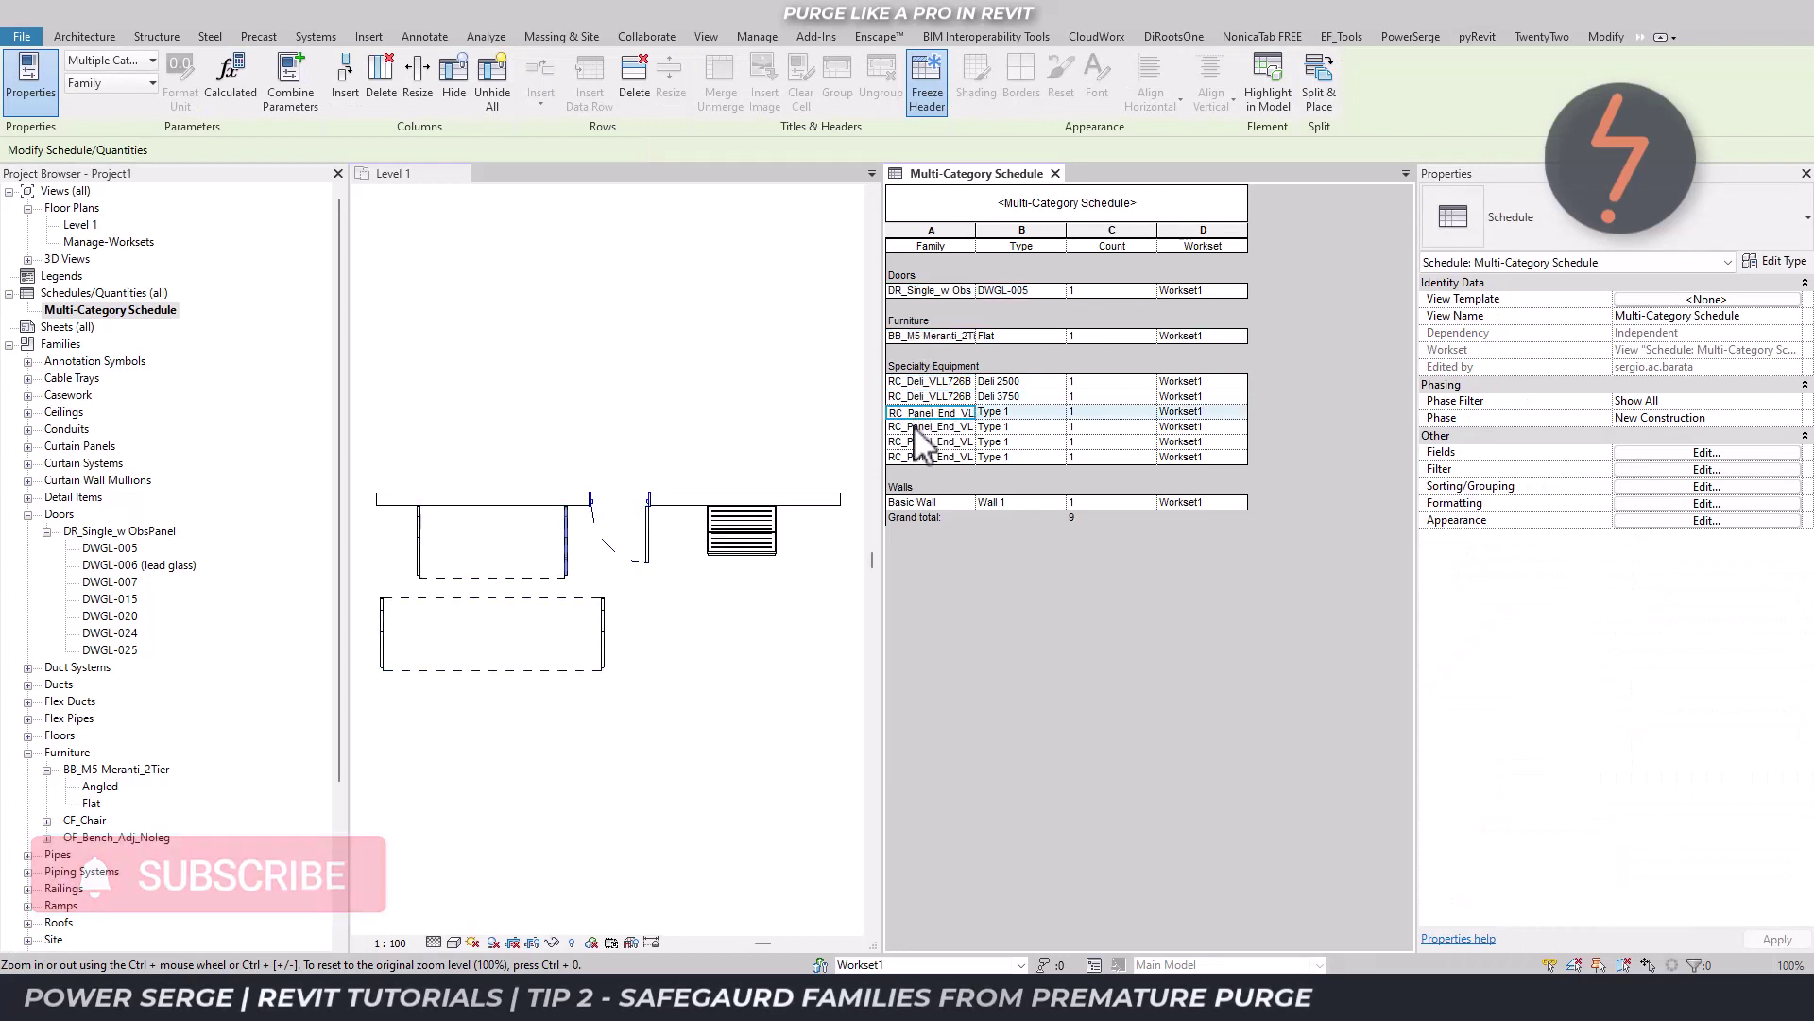
left_click(915, 427)
left_click(915, 442)
left_click(915, 457)
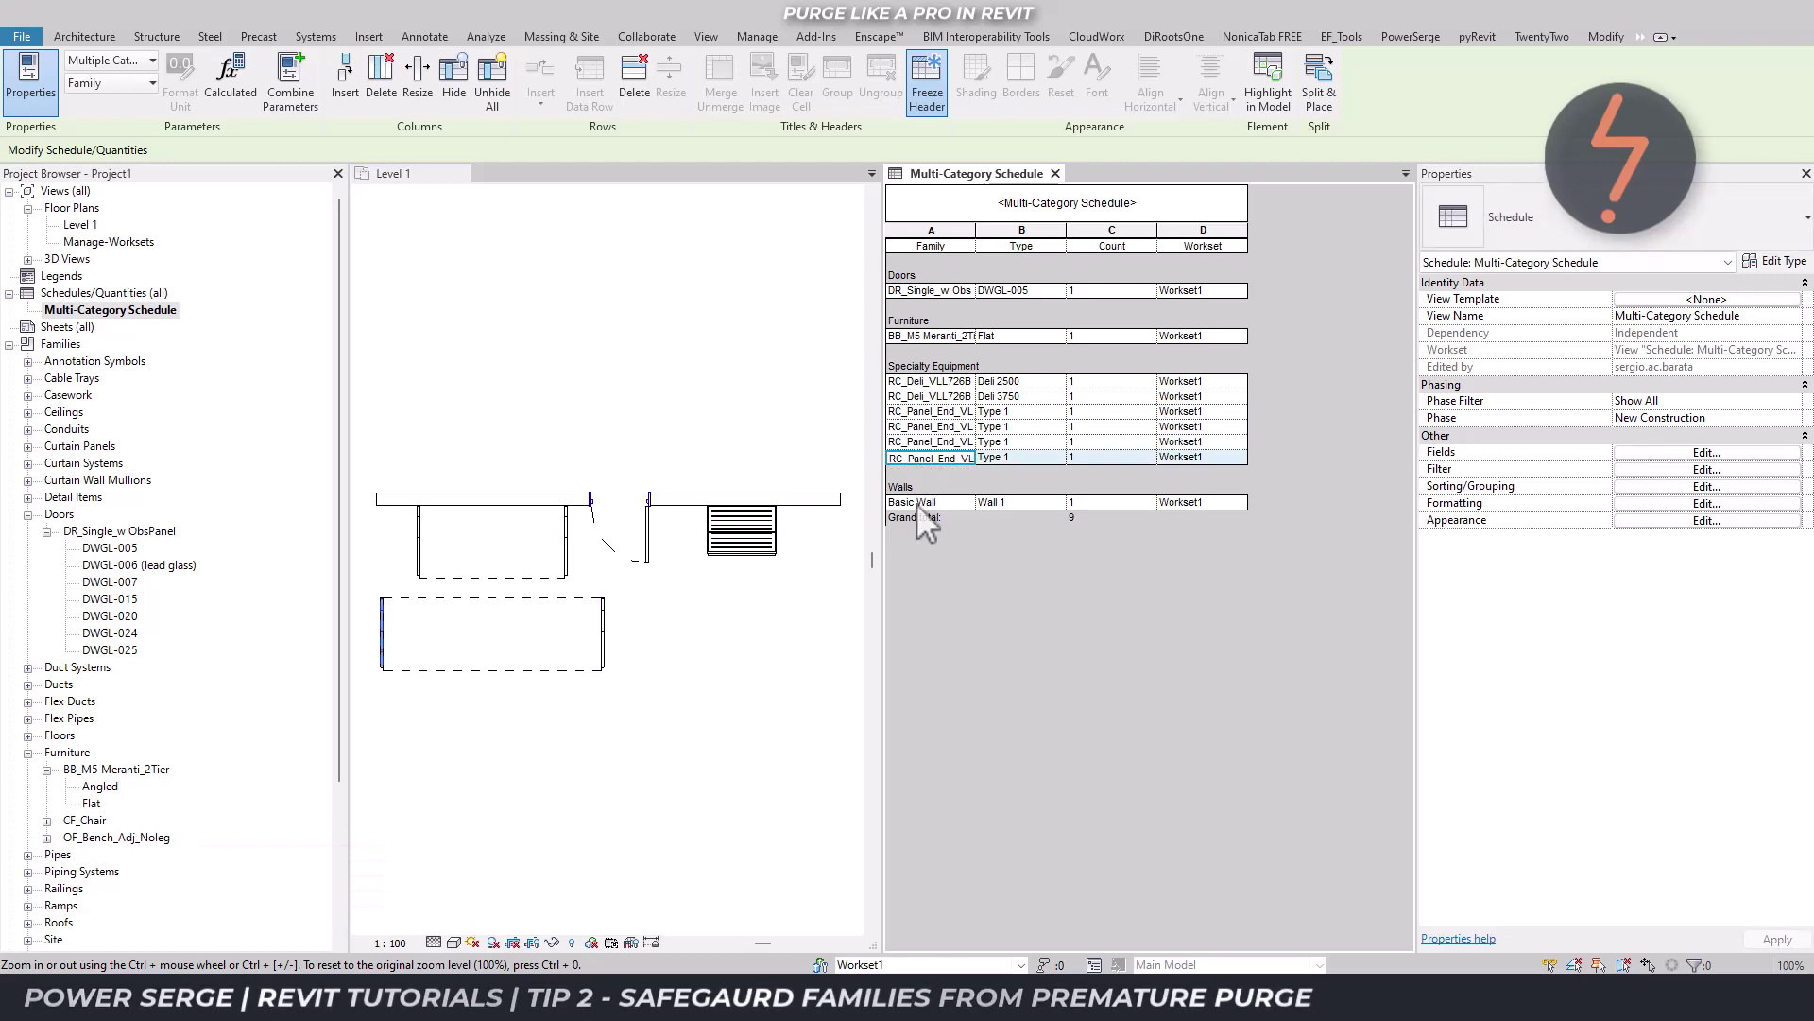
left_click(917, 503)
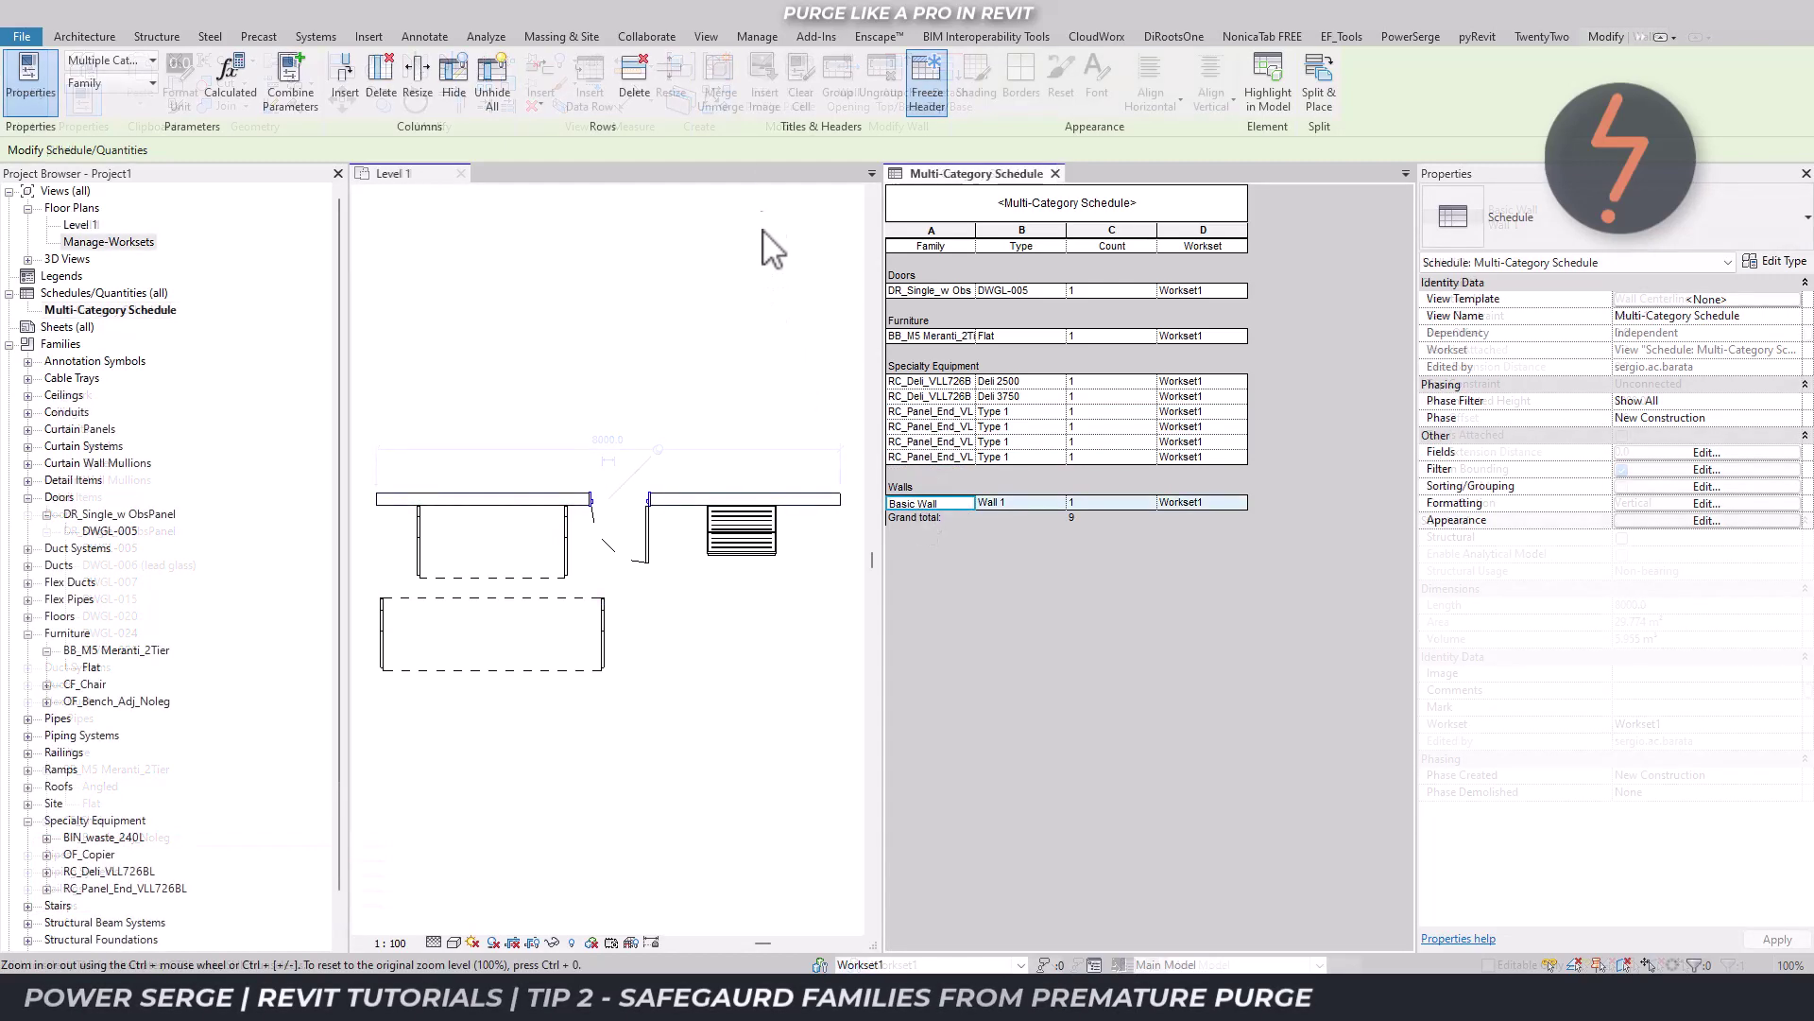
- Check Purge Unused for remaining purgeable items, accept it, and reopen the Manage-Worksets floor plan
left_click(753, 38)
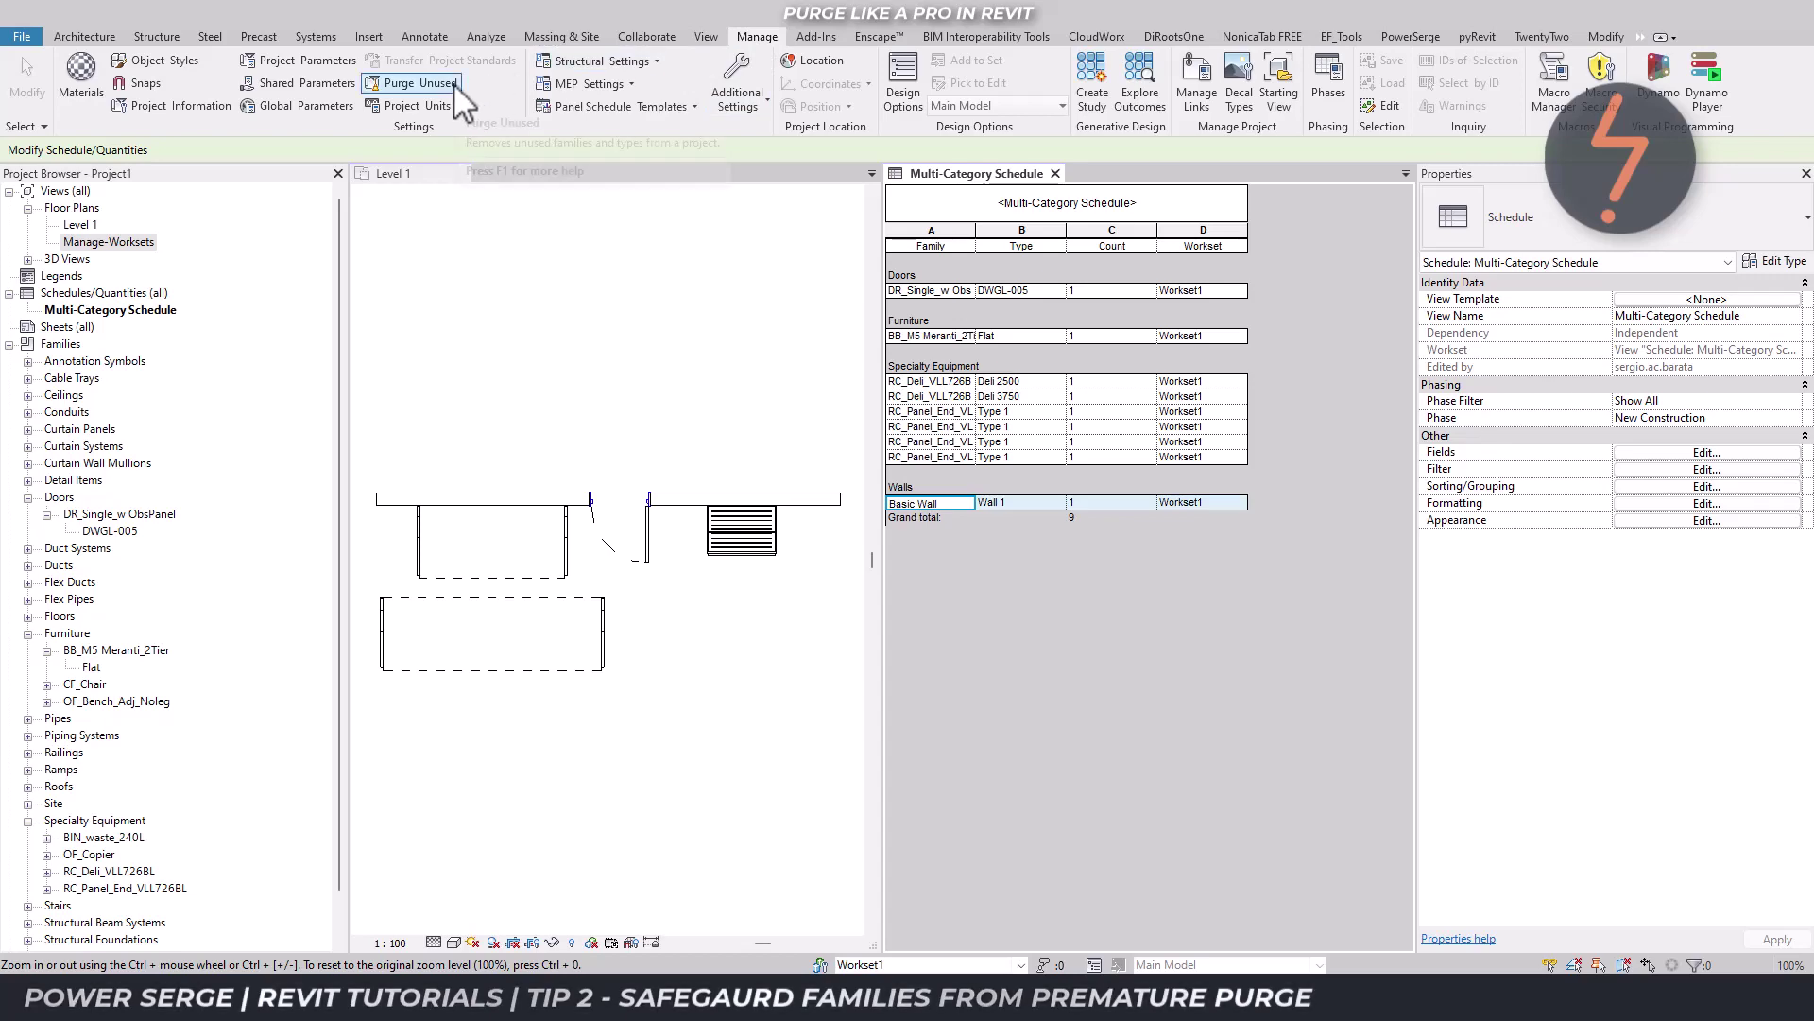
left_click(419, 83)
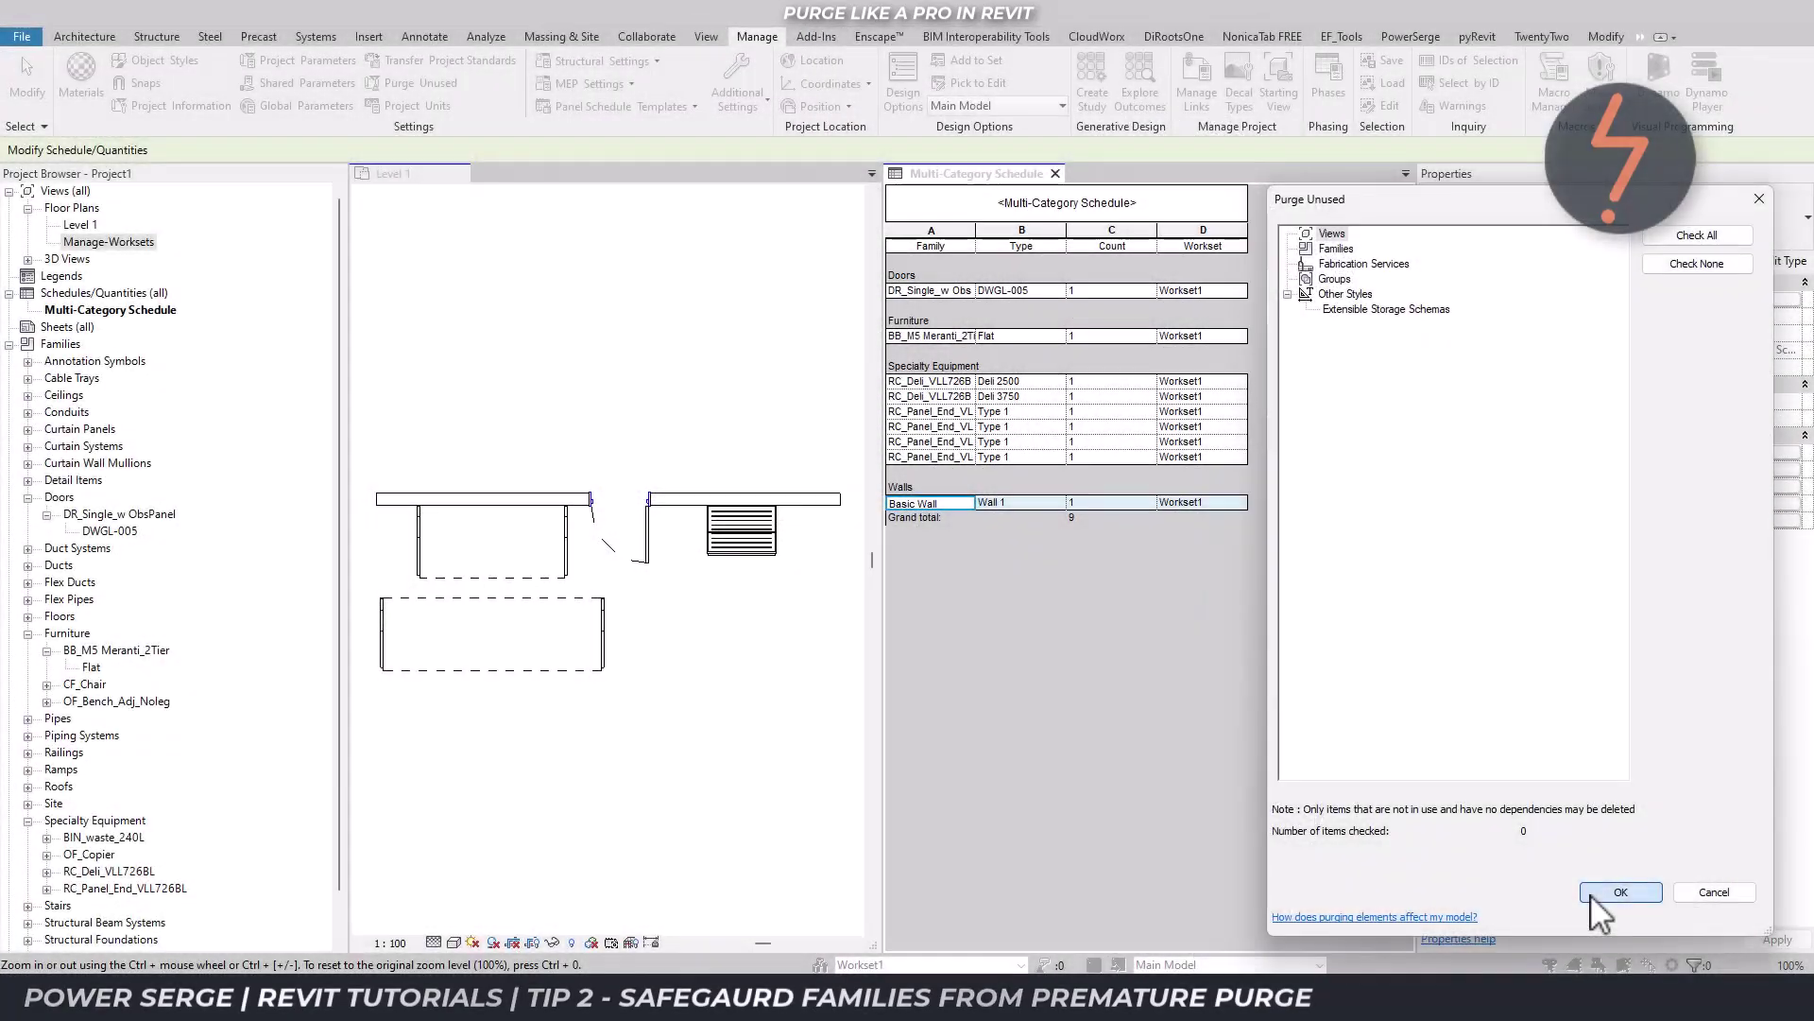
left_click(1590, 892)
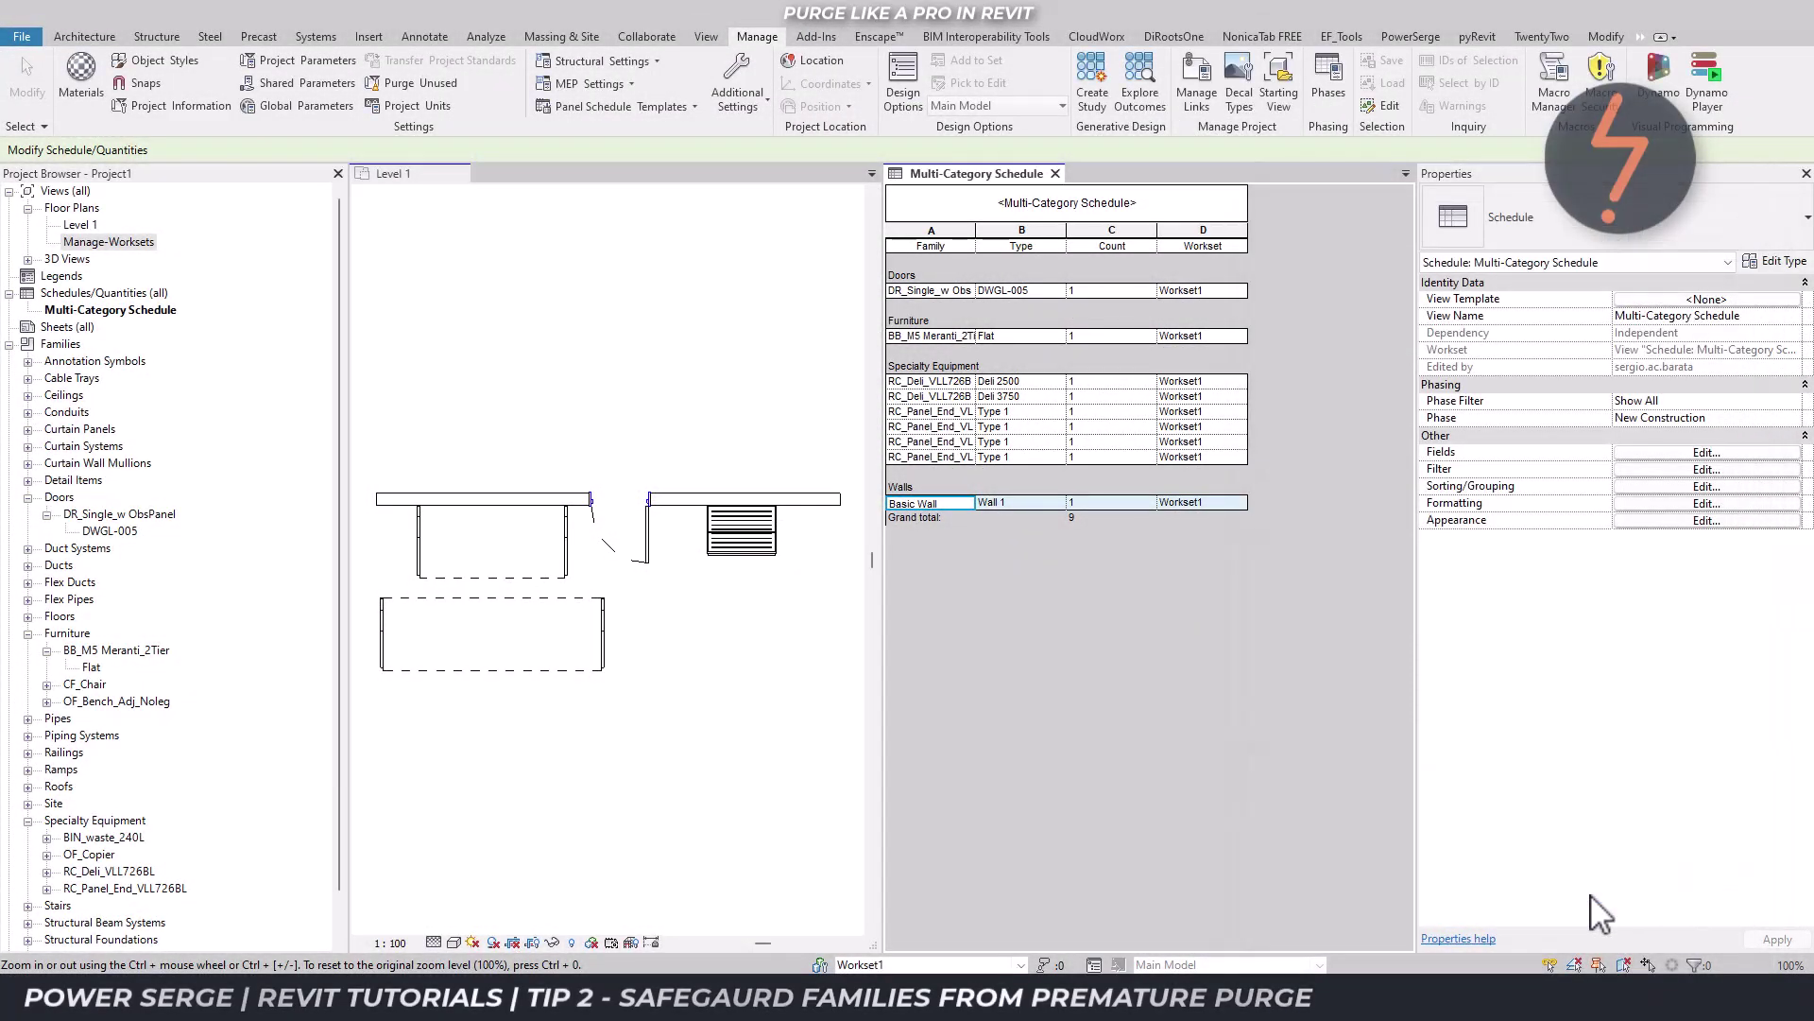
left_click(141, 243)
double_click(141, 243)
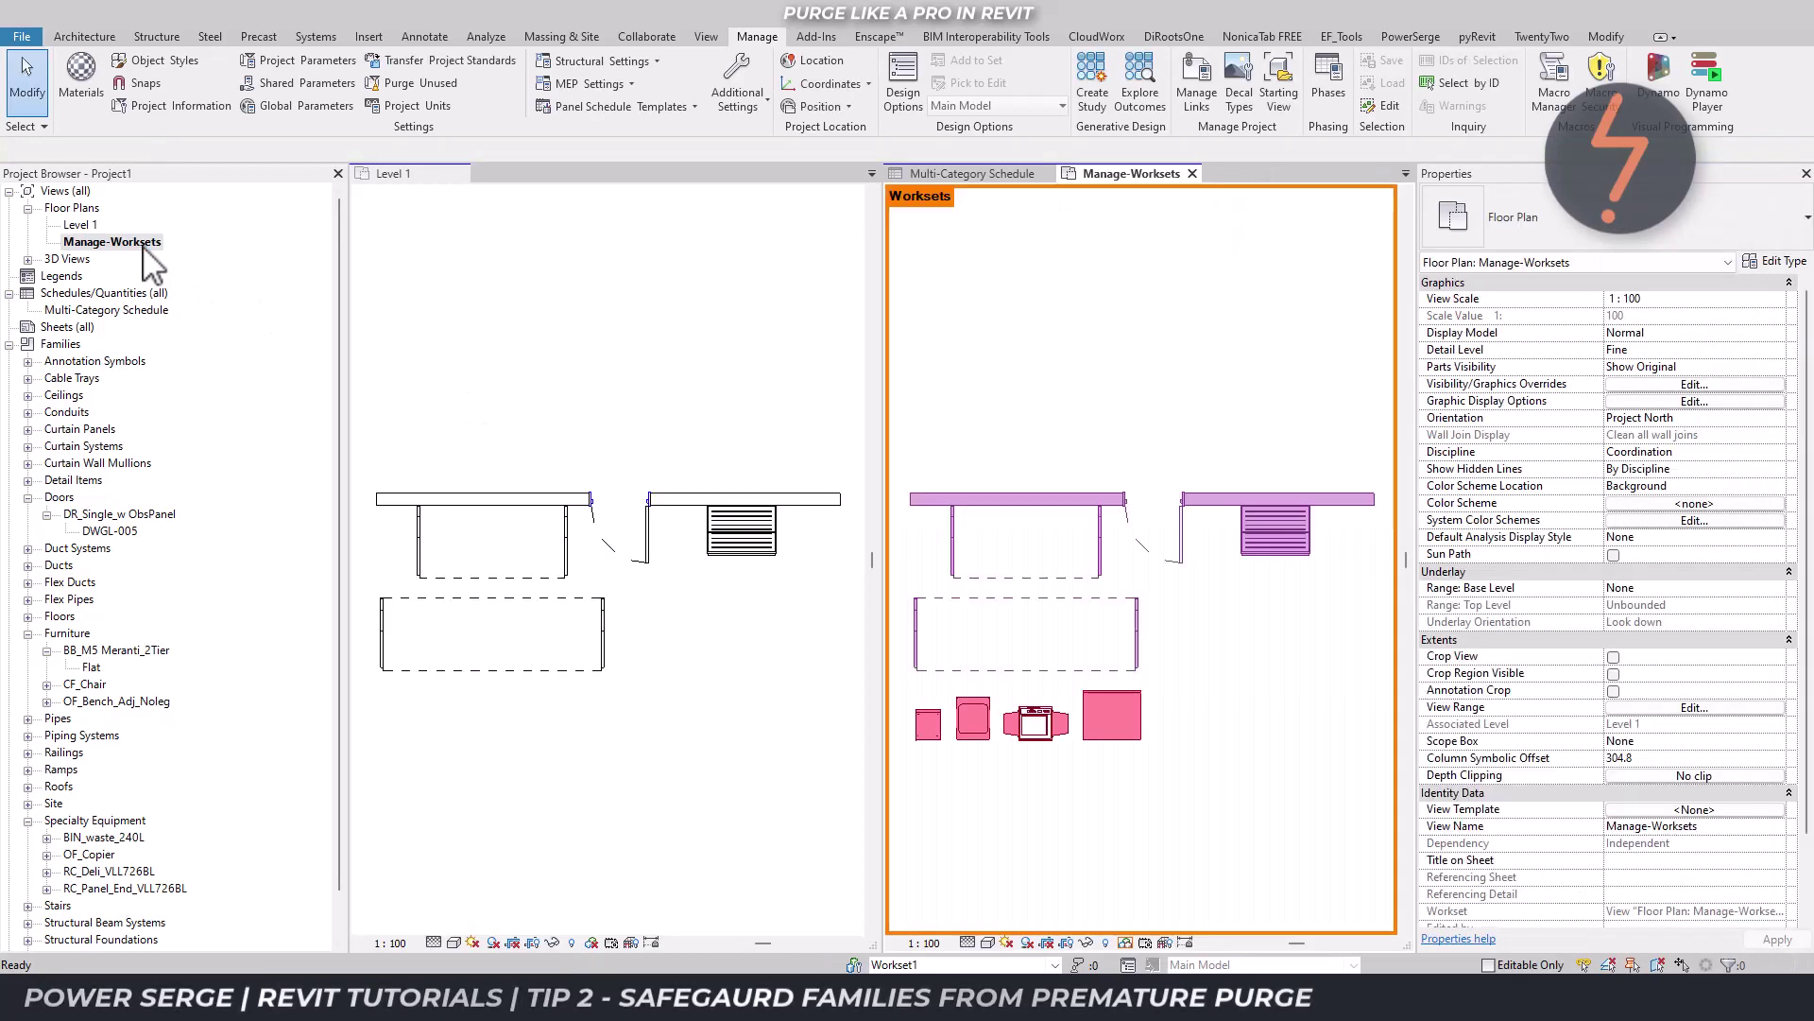